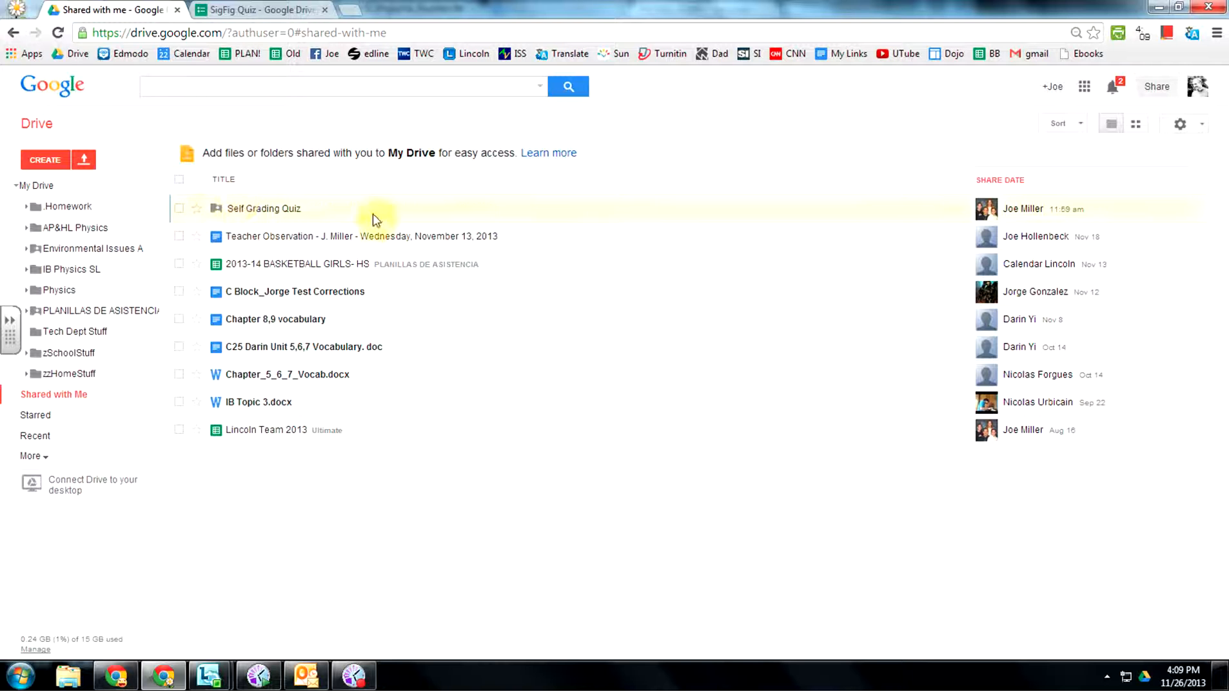
Open the Directions document in the Self Grading Quiz folder and read through it.
left_click(271, 214)
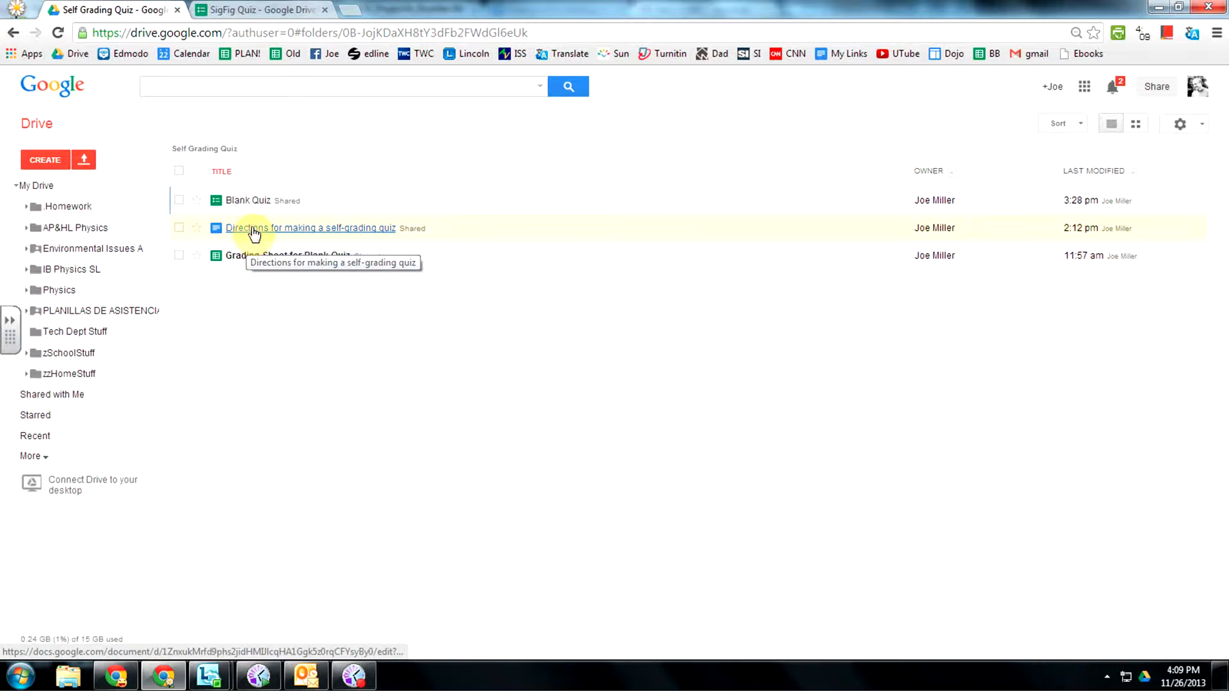
left_click(254, 230)
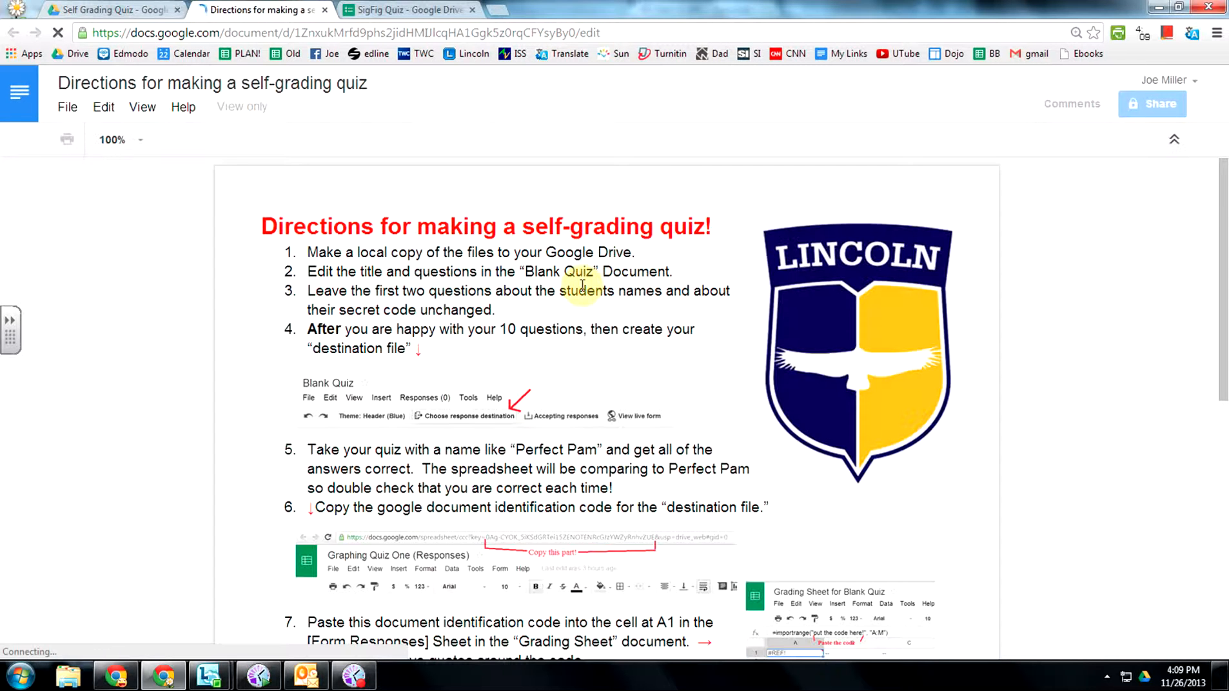
scroll(587, 280, "down", 2)
scroll(591, 284, "down", 5)
scroll(592, 284, "up", 6)
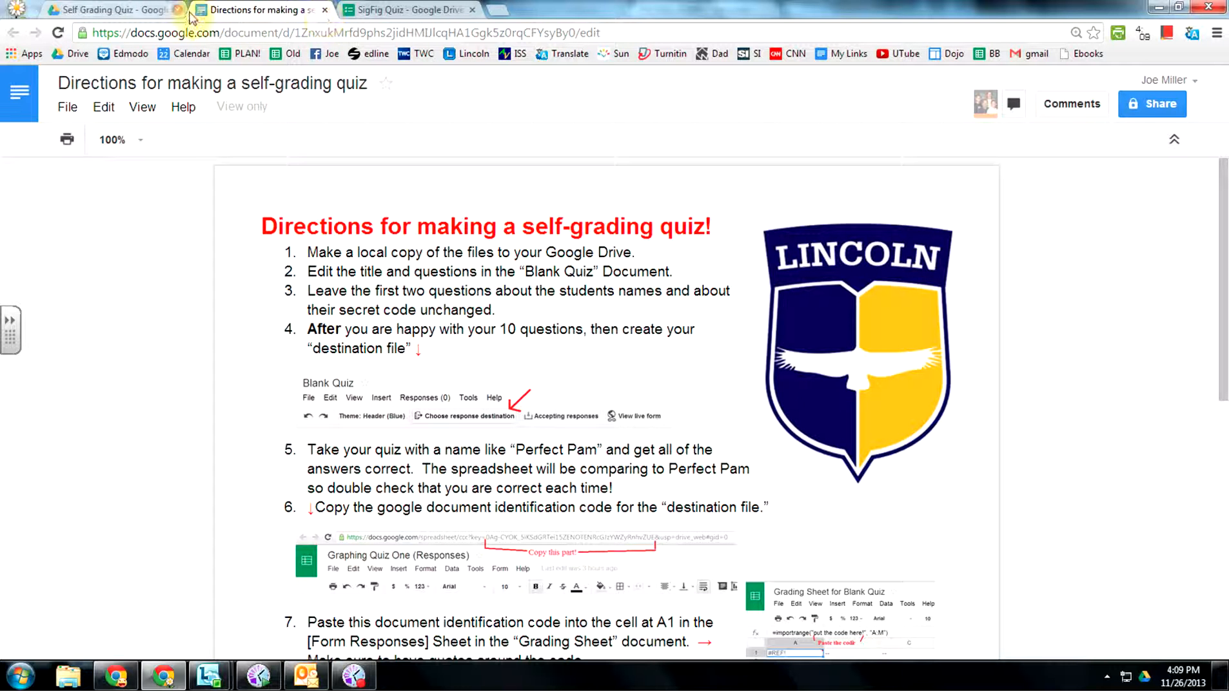
left_click(149, 11)
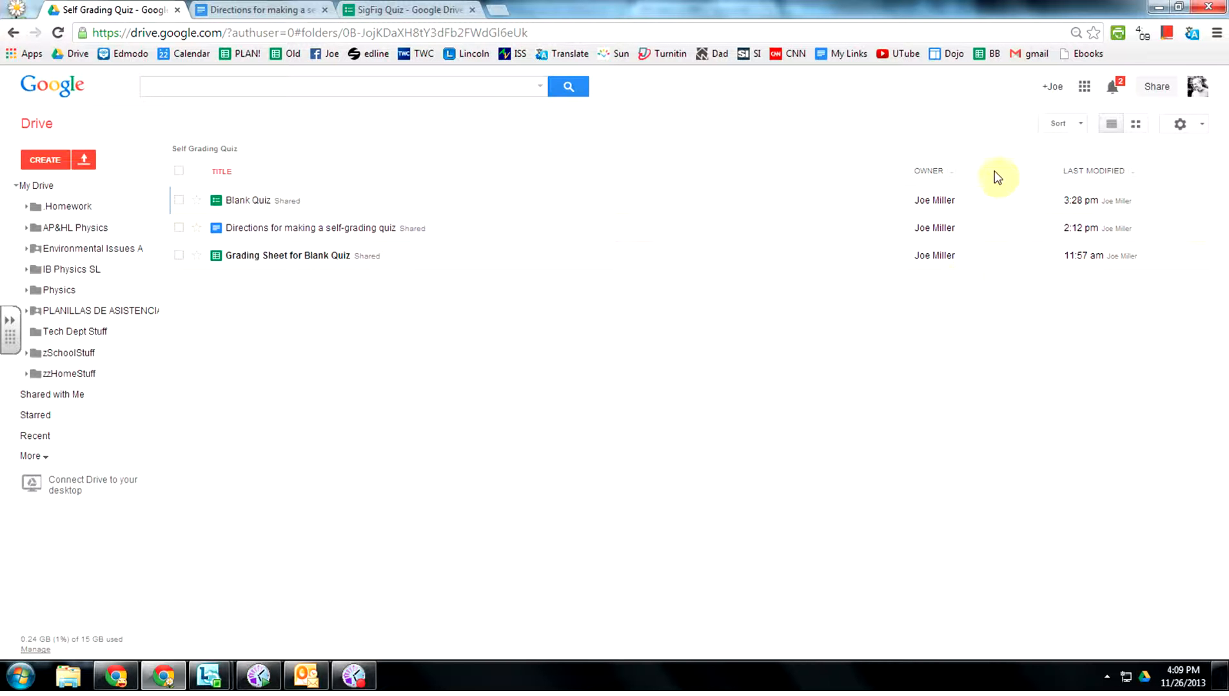
Use Make a copy on Blank Quiz and on Grading Sheet for Blank Quiz.
right_click(321, 204)
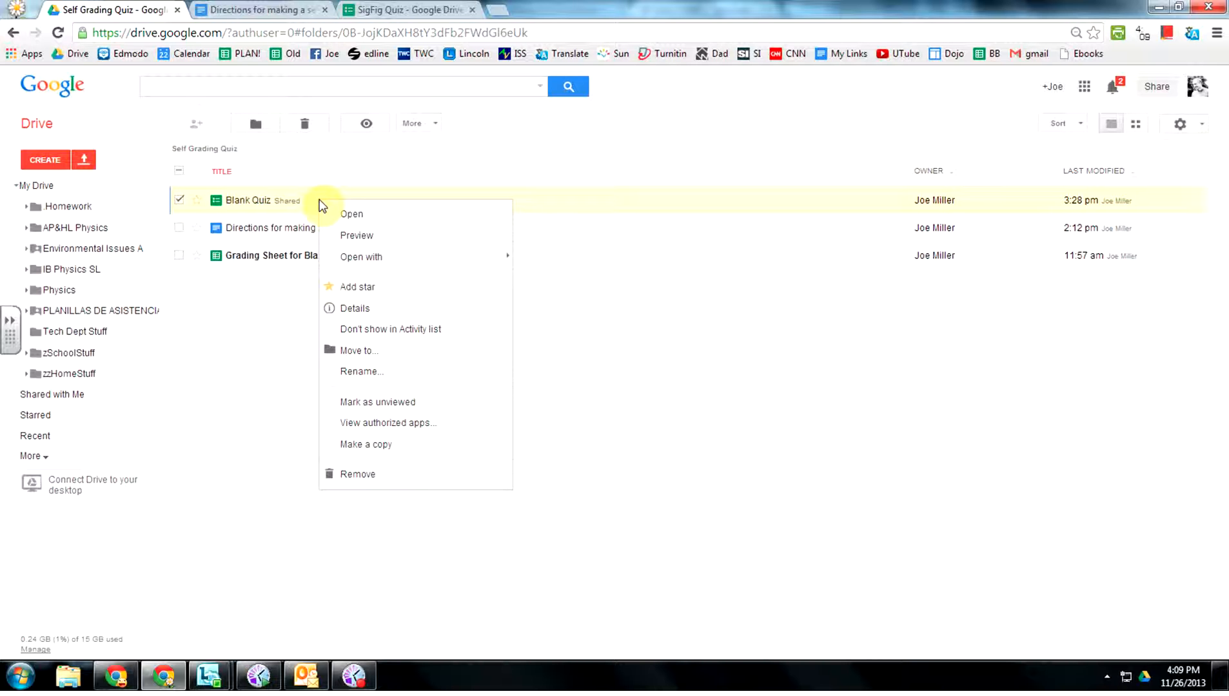
left_click(374, 445)
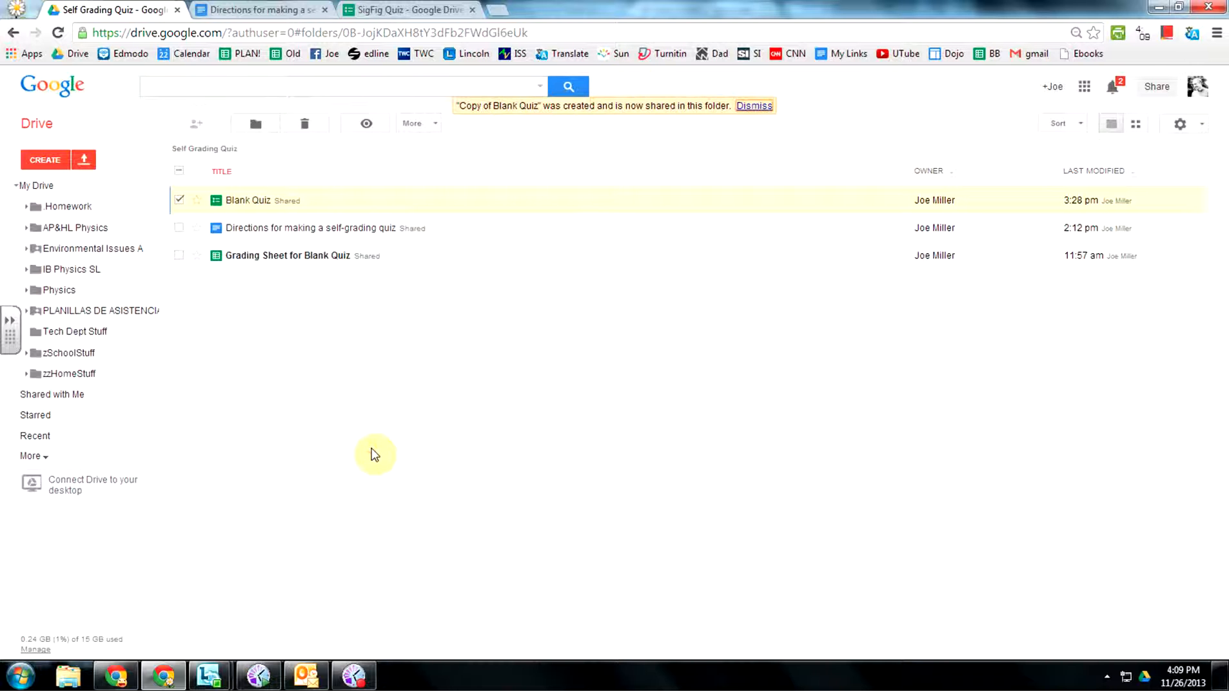
right_click(436, 263)
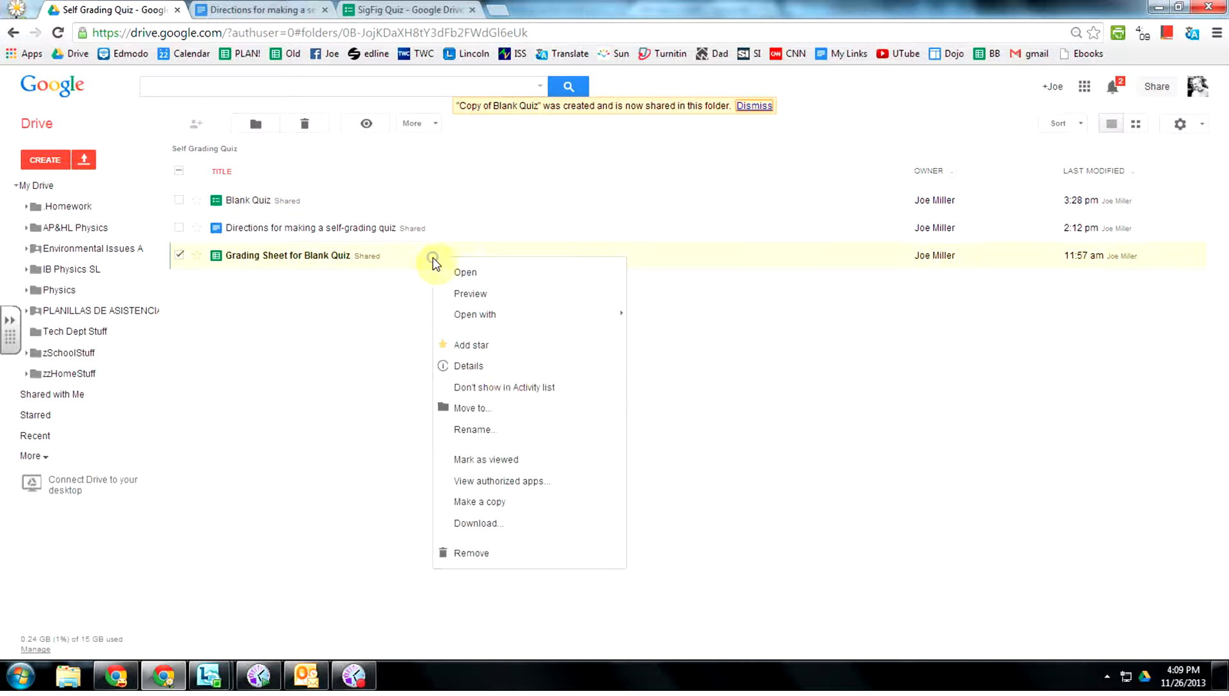
left_click(476, 506)
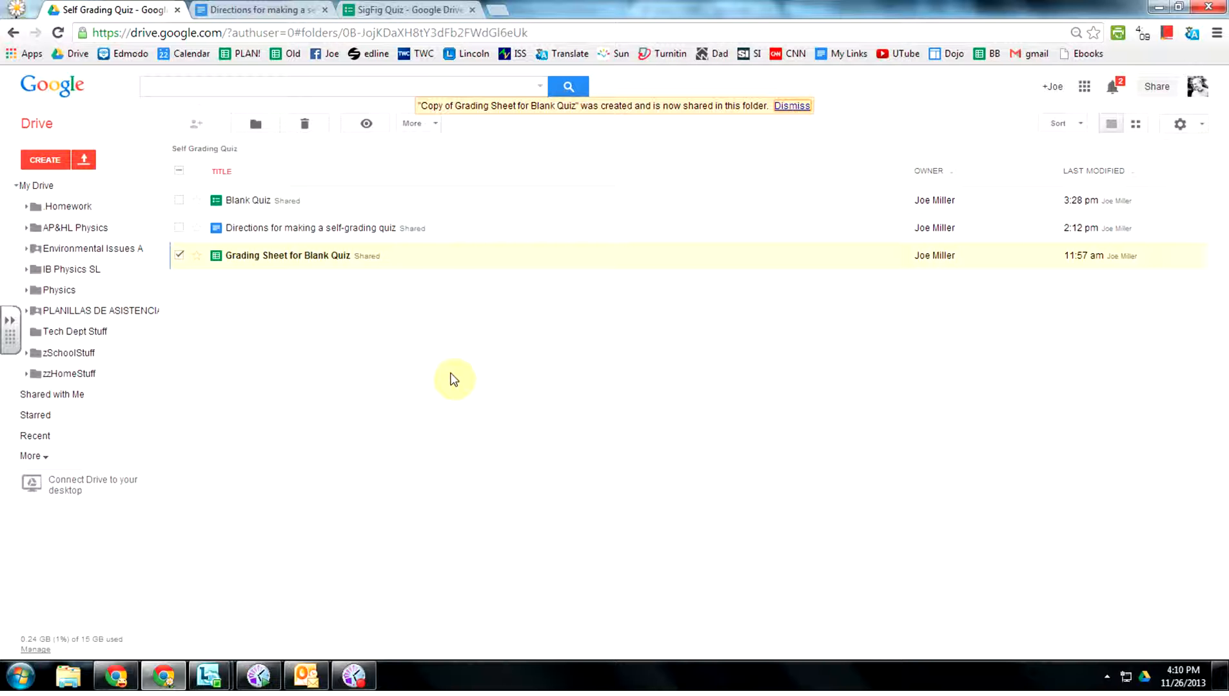
Create a new folder named SigFigs in My Drive.
left_click(44, 186)
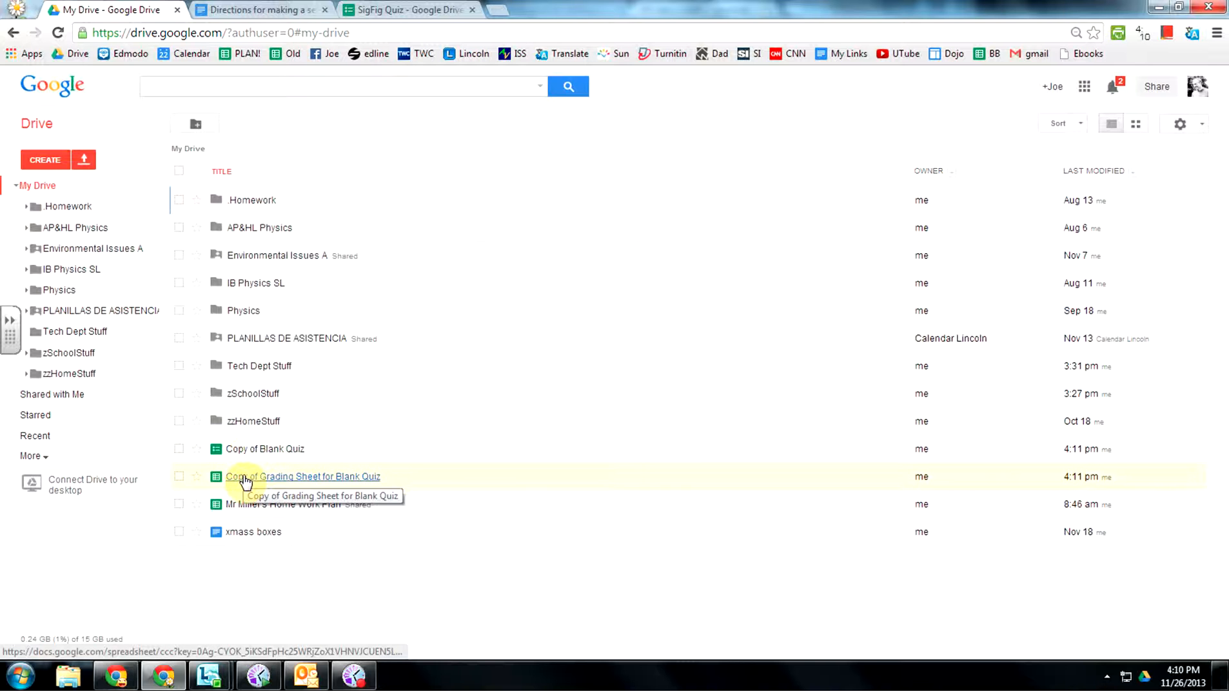
left_click(196, 125)
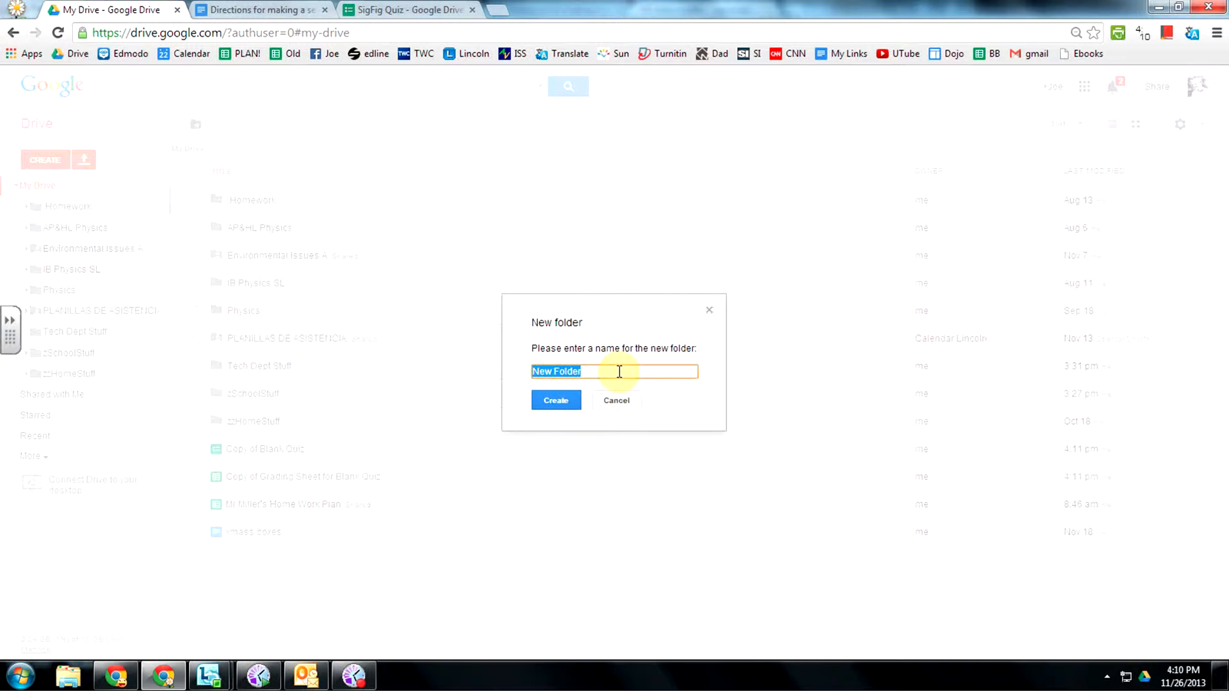
type("SigFigs")
left_click(557, 400)
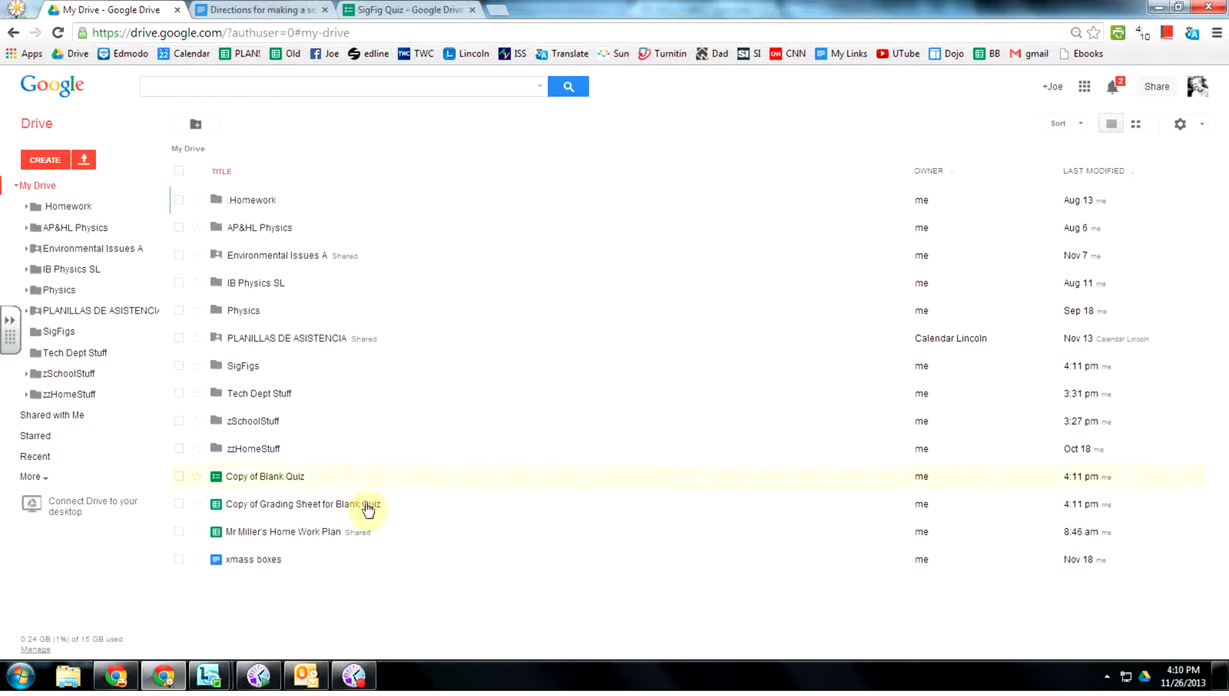
Move Copy of Blank Quiz and the grading sheet copy into SigFigs and open it.
left_click_drag(336, 477, 251, 370)
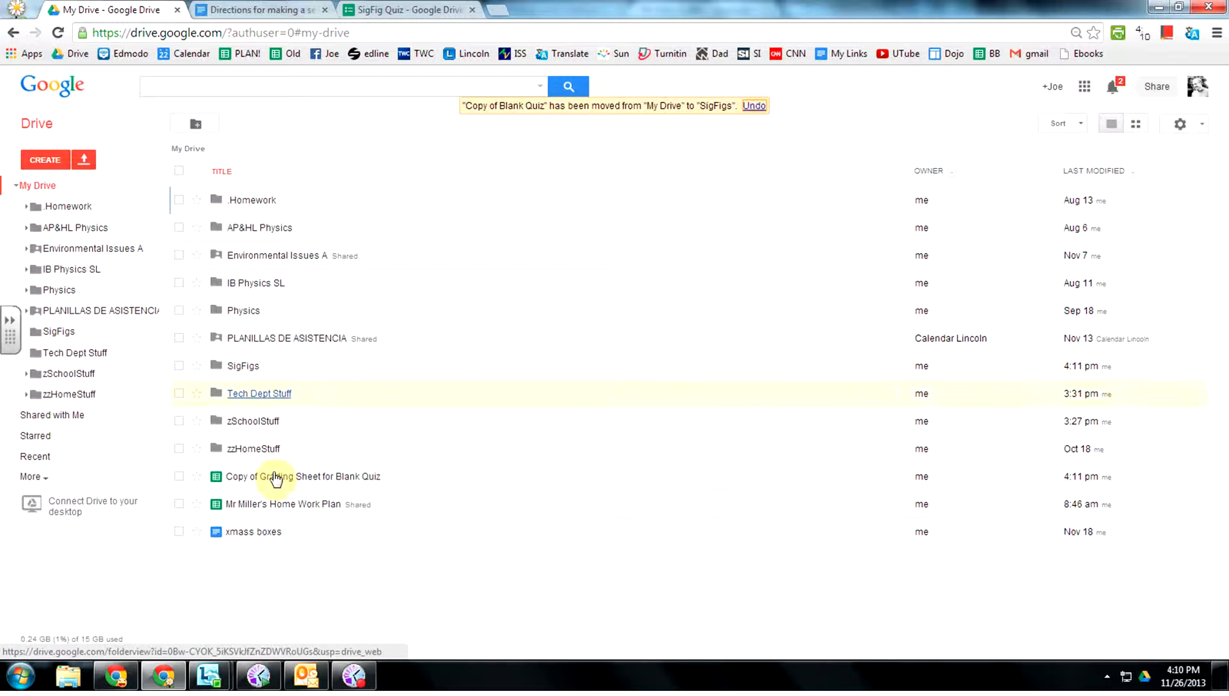
left_click_drag(271, 476, 240, 371)
left_click(238, 373)
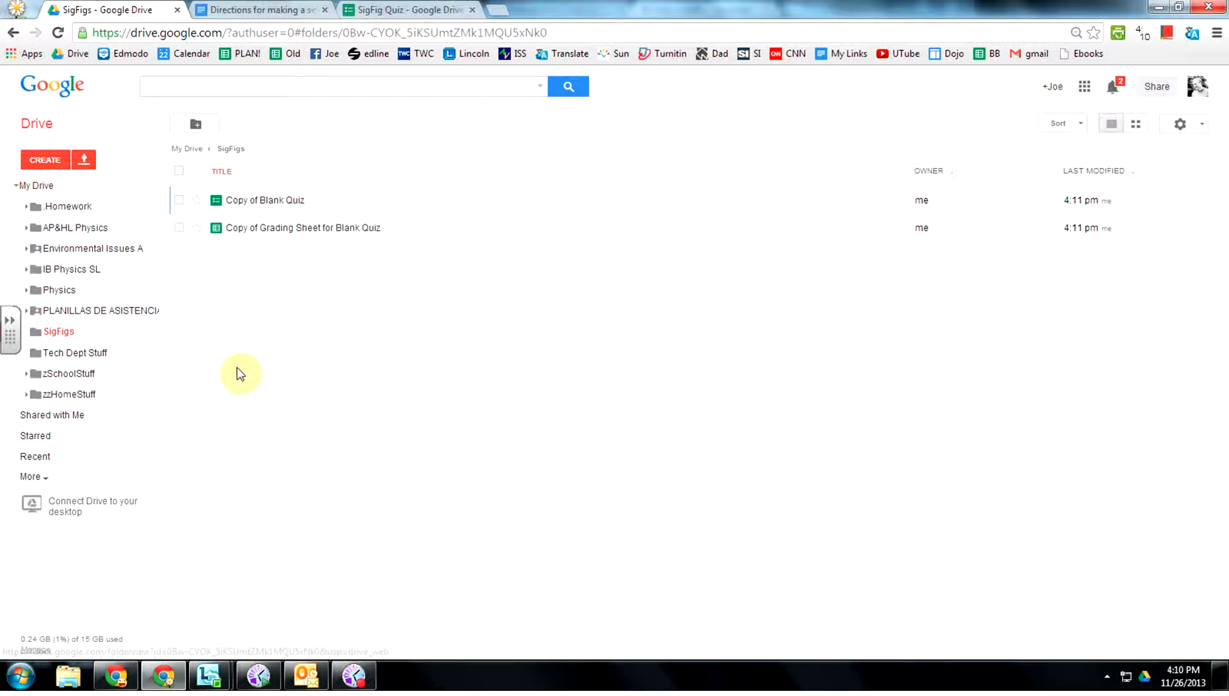
Rename Copy of Blank Quiz to SigFigs QUIZ.
left_click(474, 11)
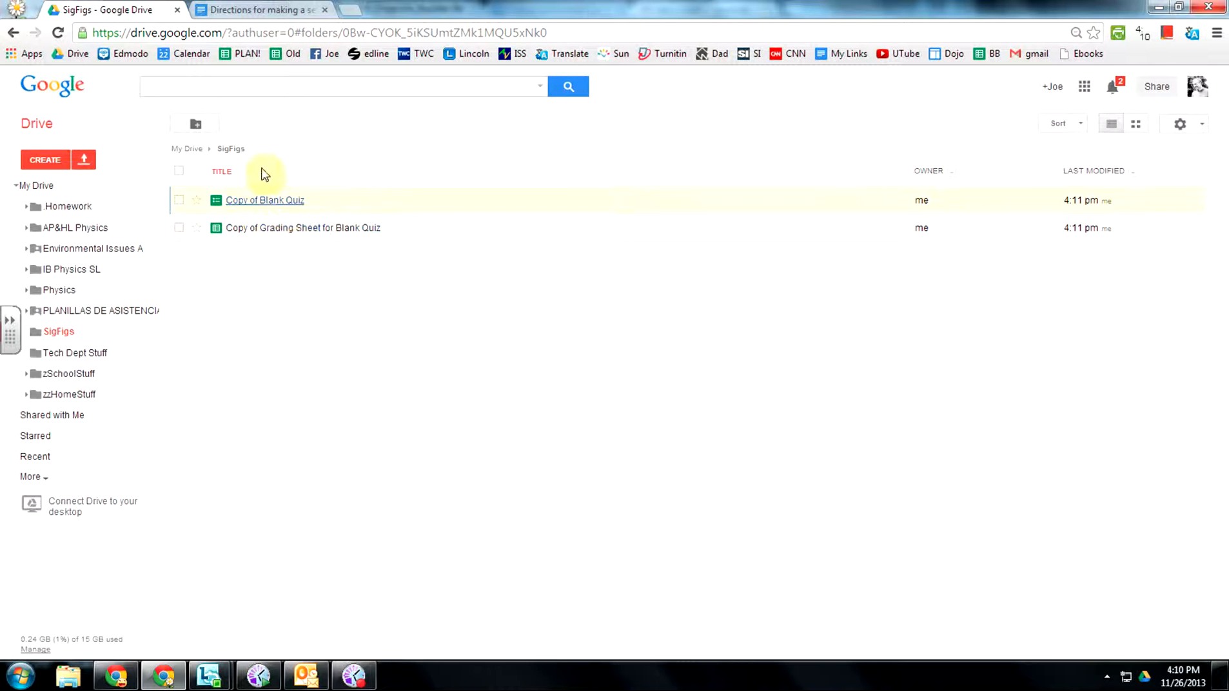
right_click(381, 201)
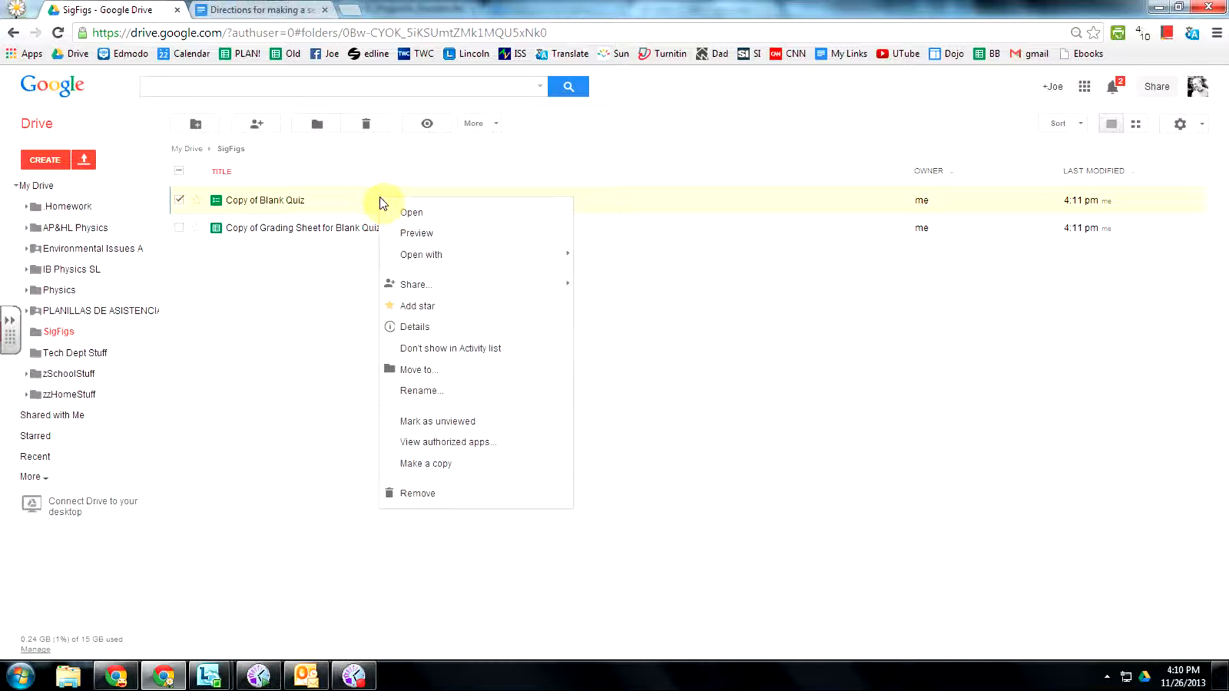
left_click(437, 390)
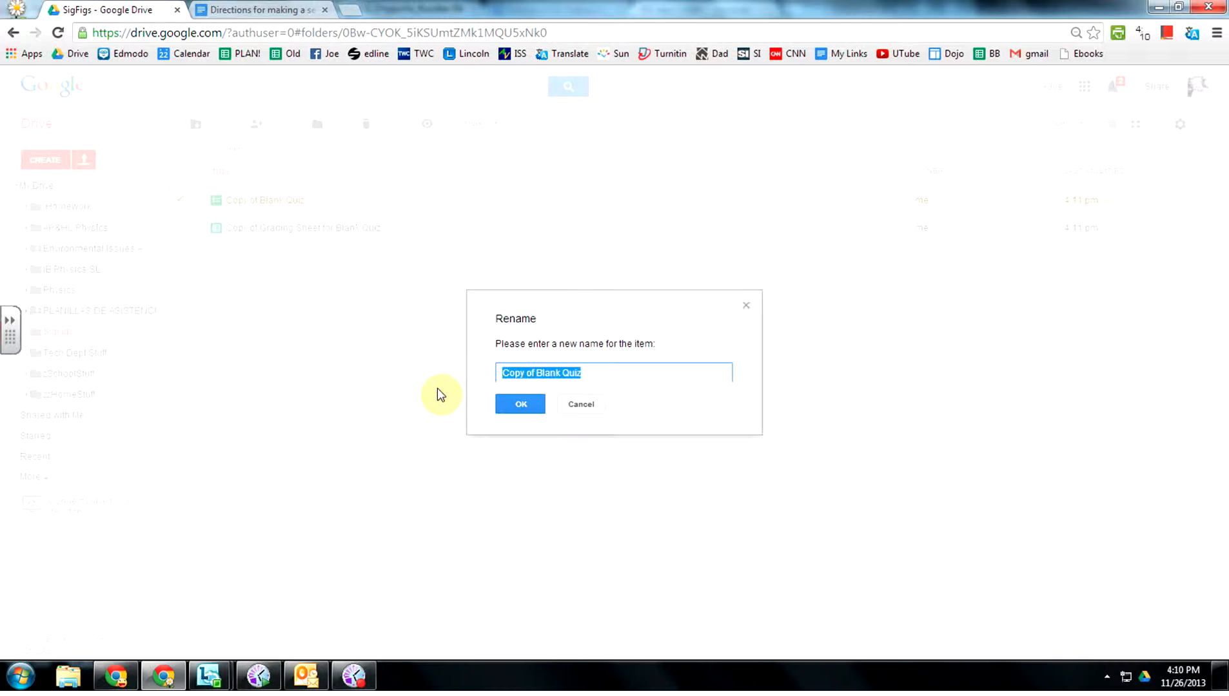
type("SigFi")
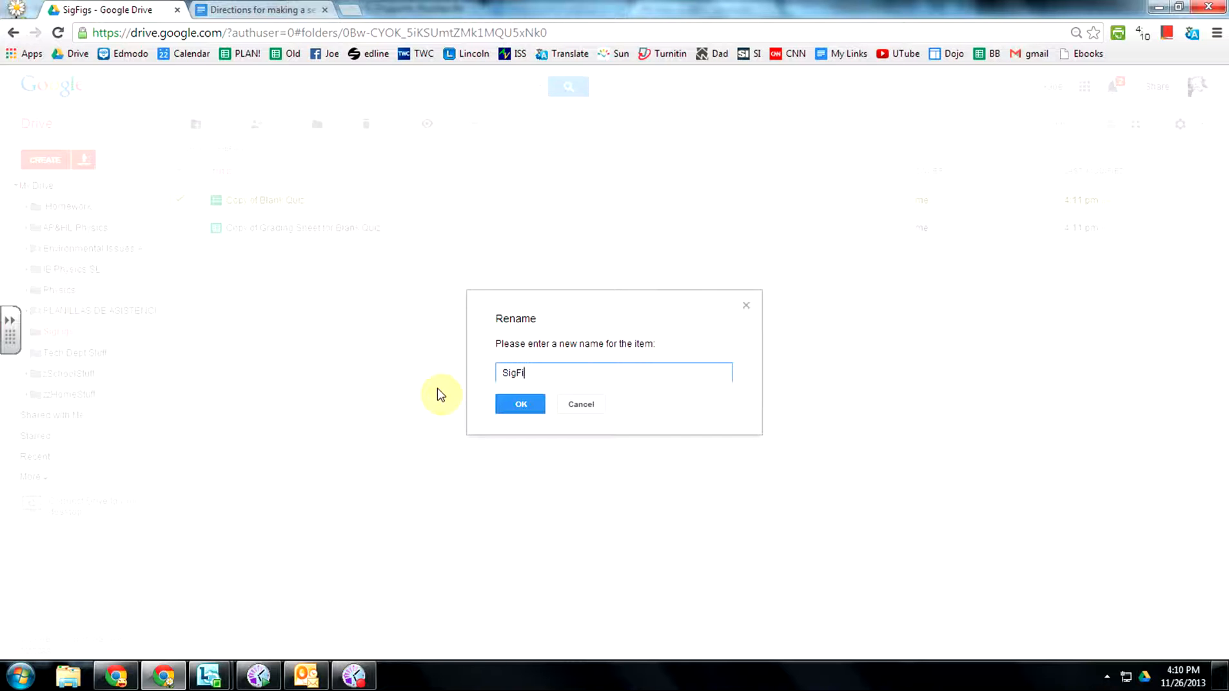
type("gs QUi")
left_click(517, 406)
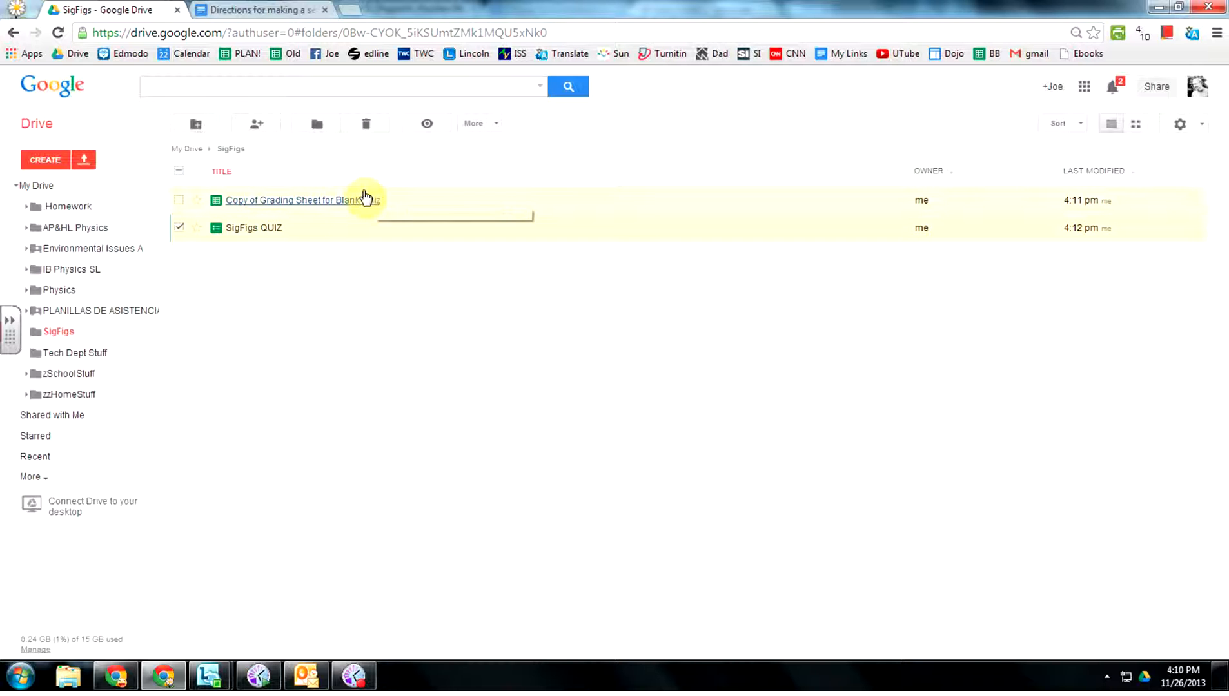
Rename the grading sheet copy to Grading Sheet for Sig Figs.
right_click(365, 196)
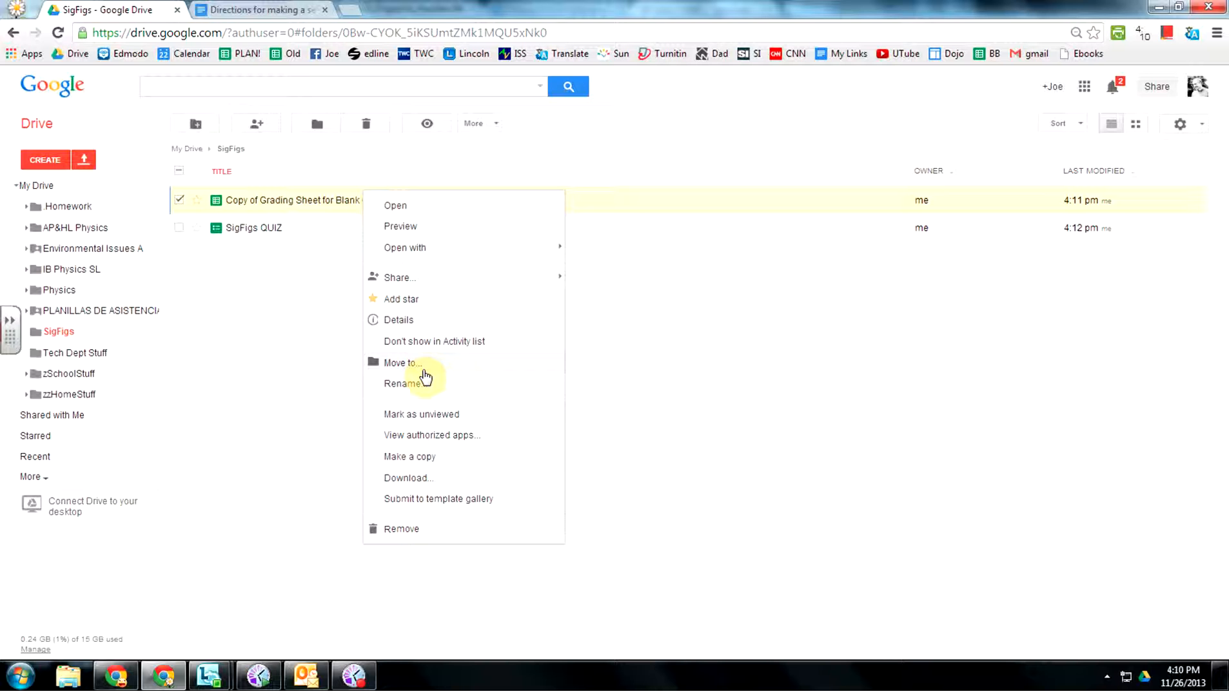
left_click(409, 384)
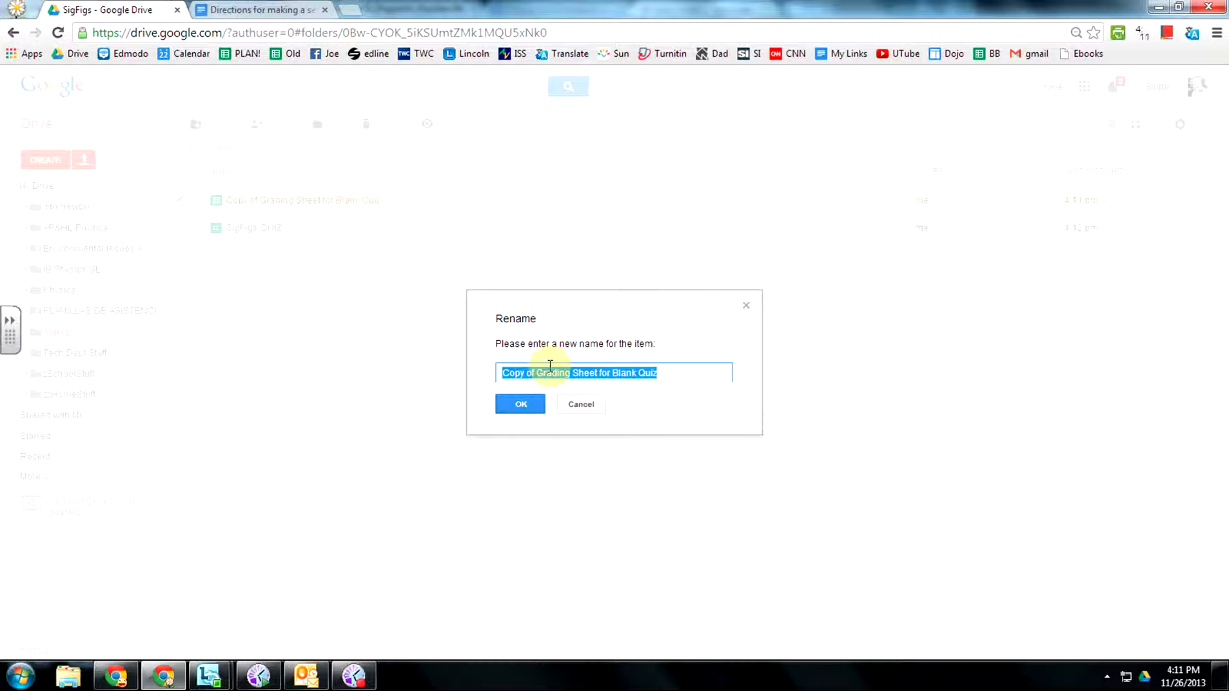
type("G")
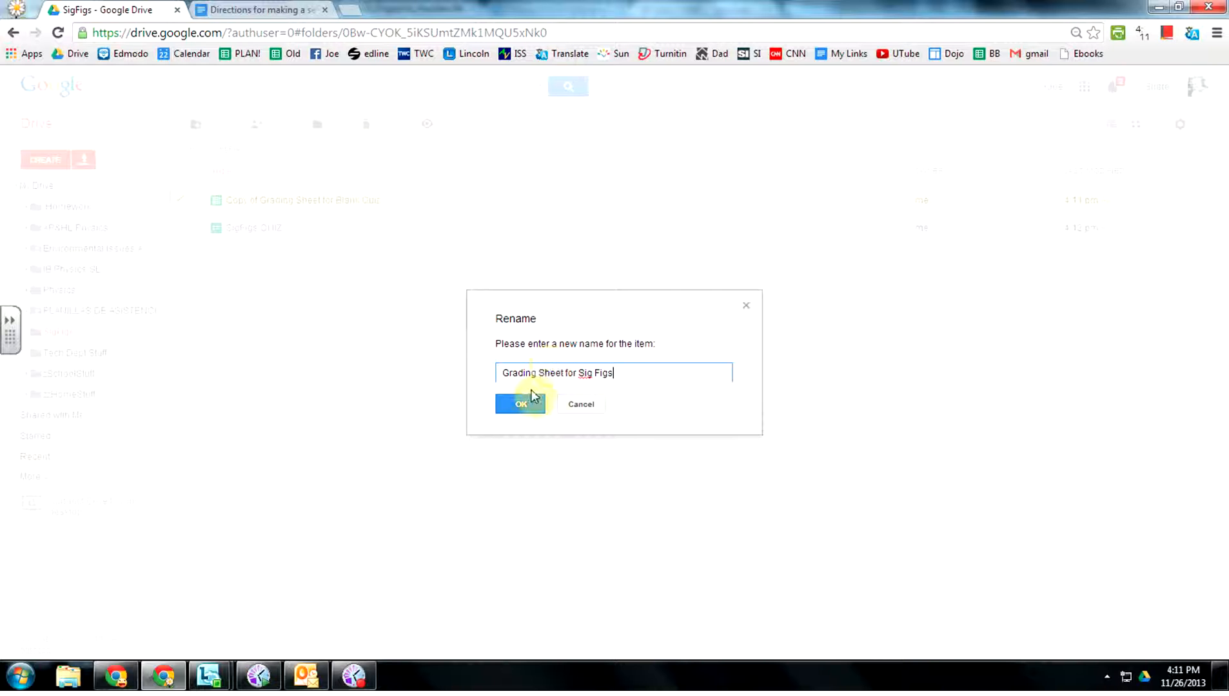
left_click(518, 412)
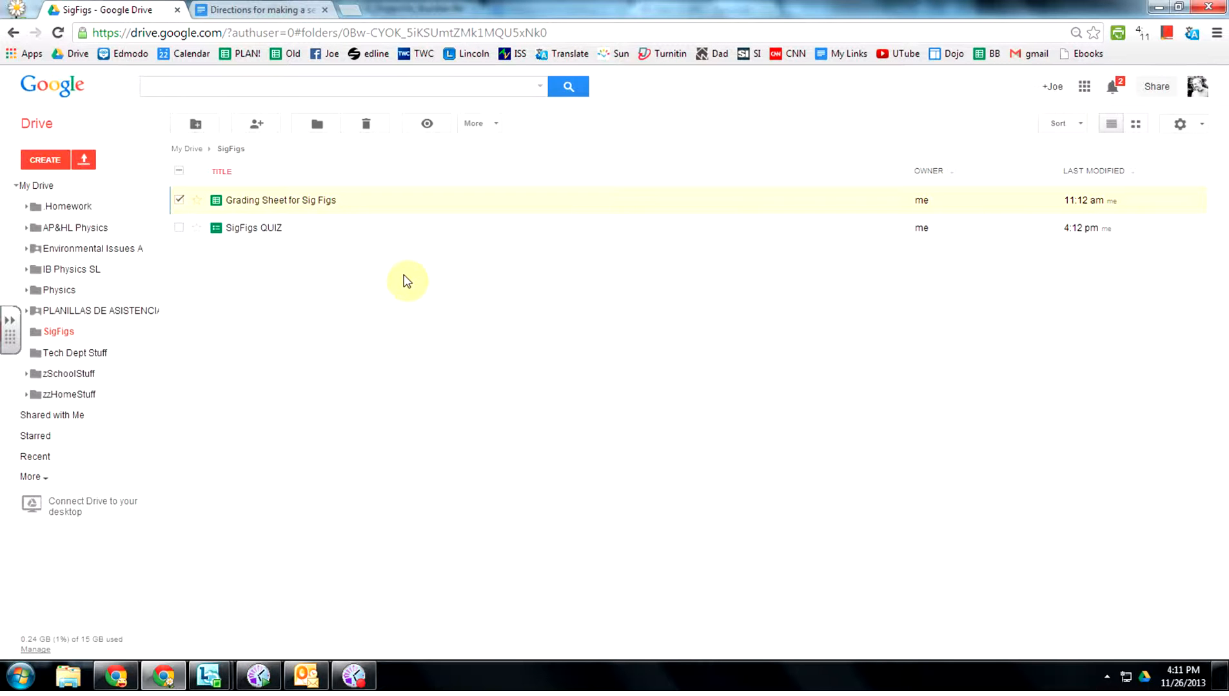
Open SigFigs QUIZ in the form editor and look through its ten questions.
left_click(261, 231)
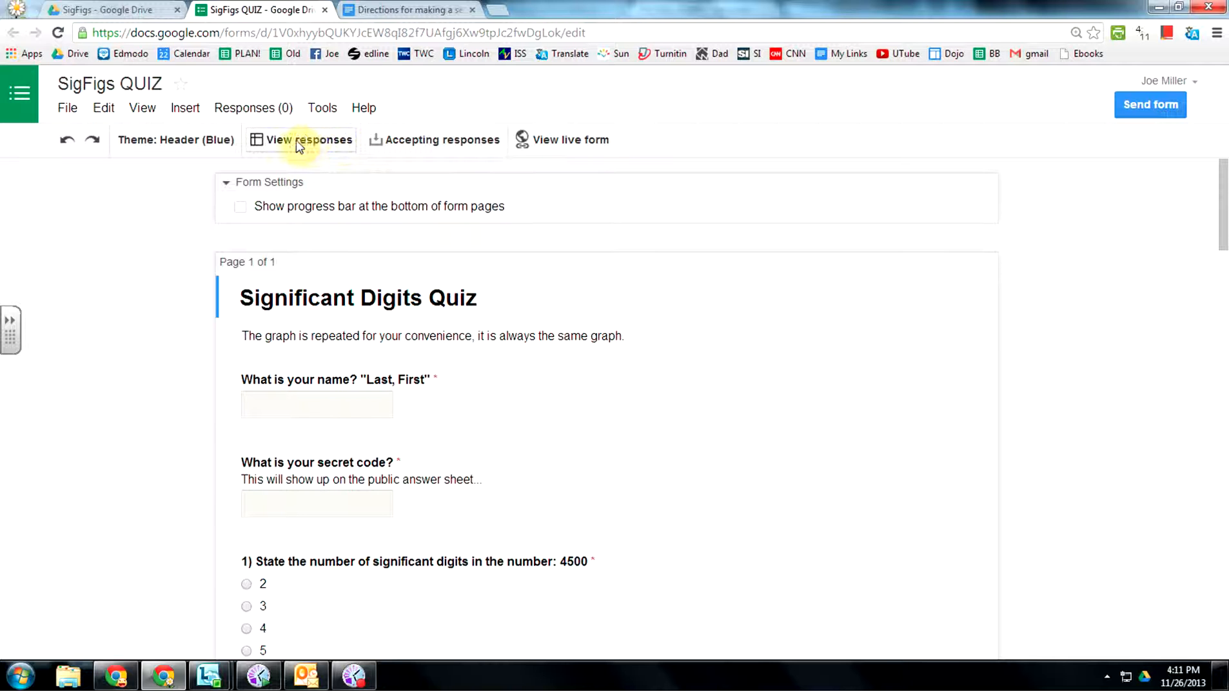
scroll(592, 396, "down", 6)
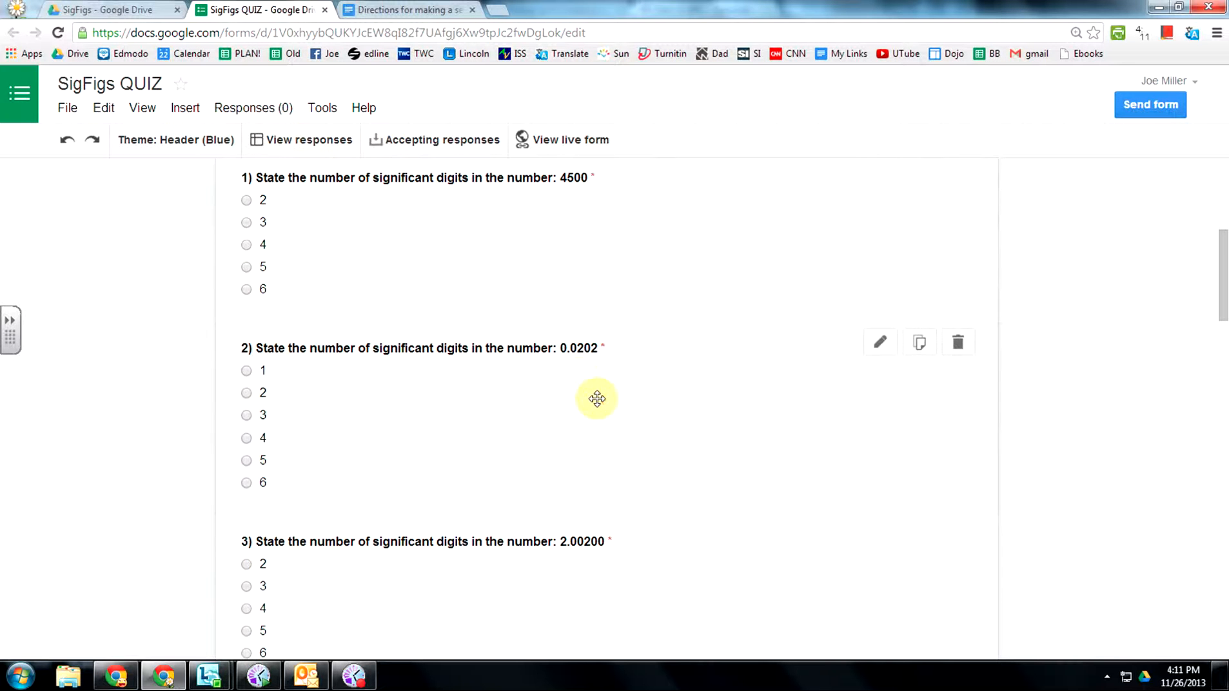
scroll(452, 540, "down", 6)
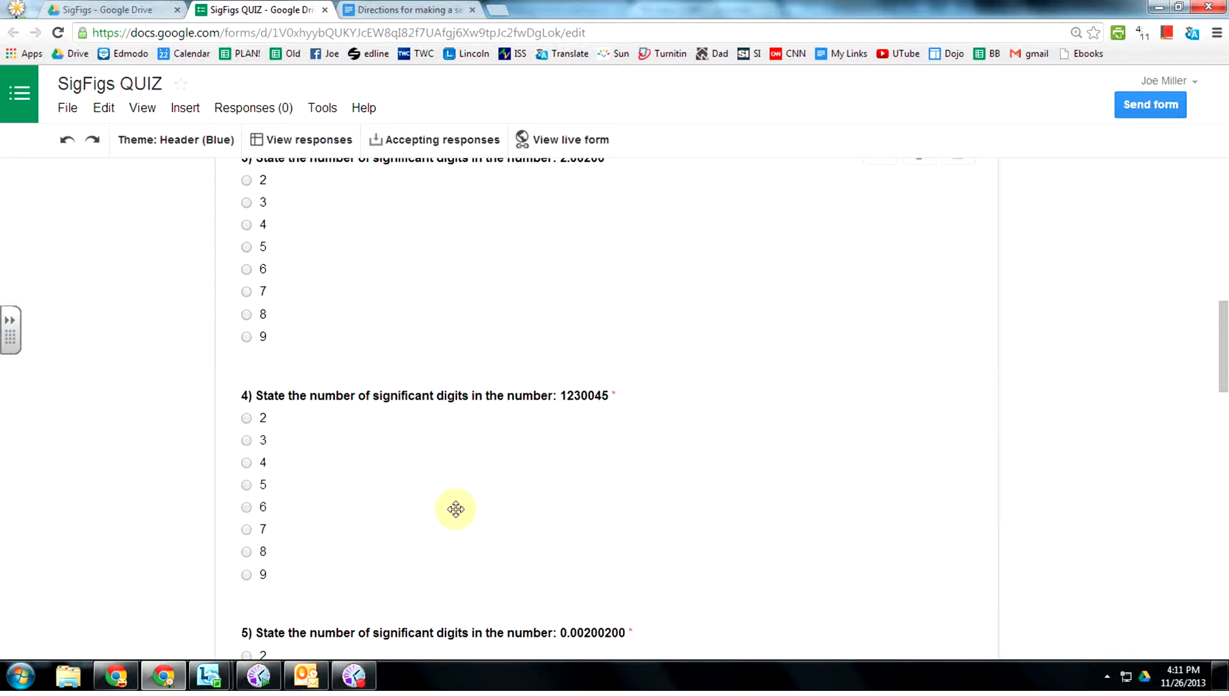
scroll(449, 581, "down", 7)
scroll(442, 584, "down", 4)
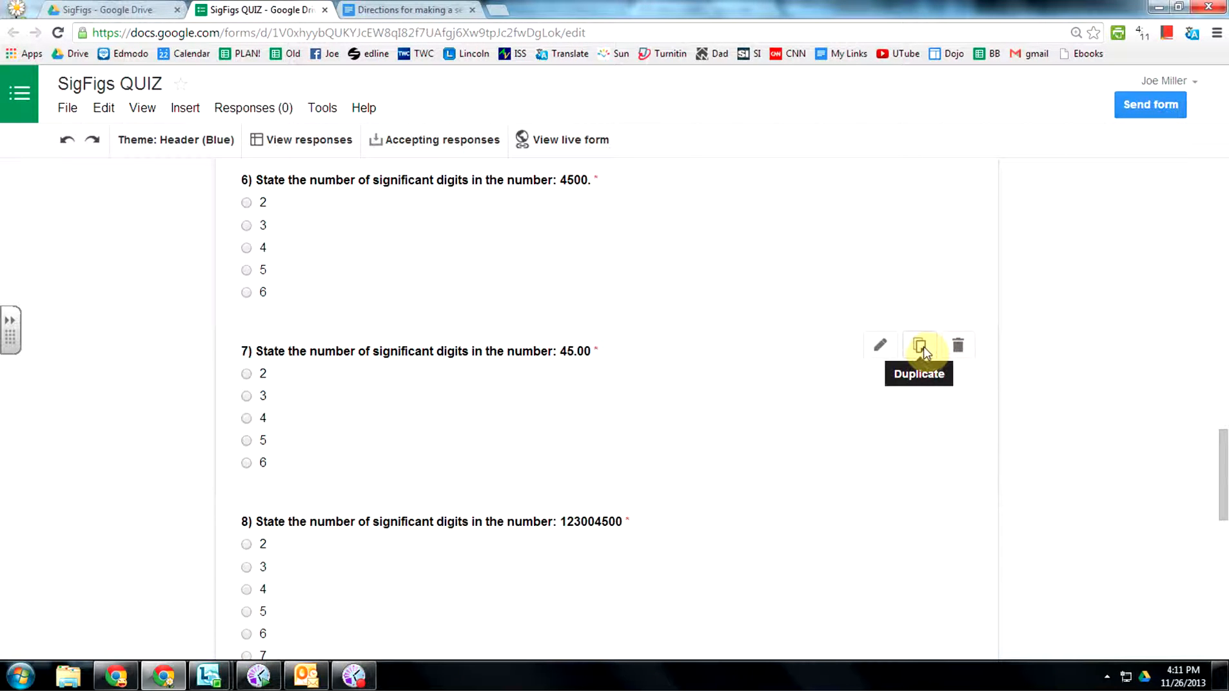
scroll(735, 367, "up", 7)
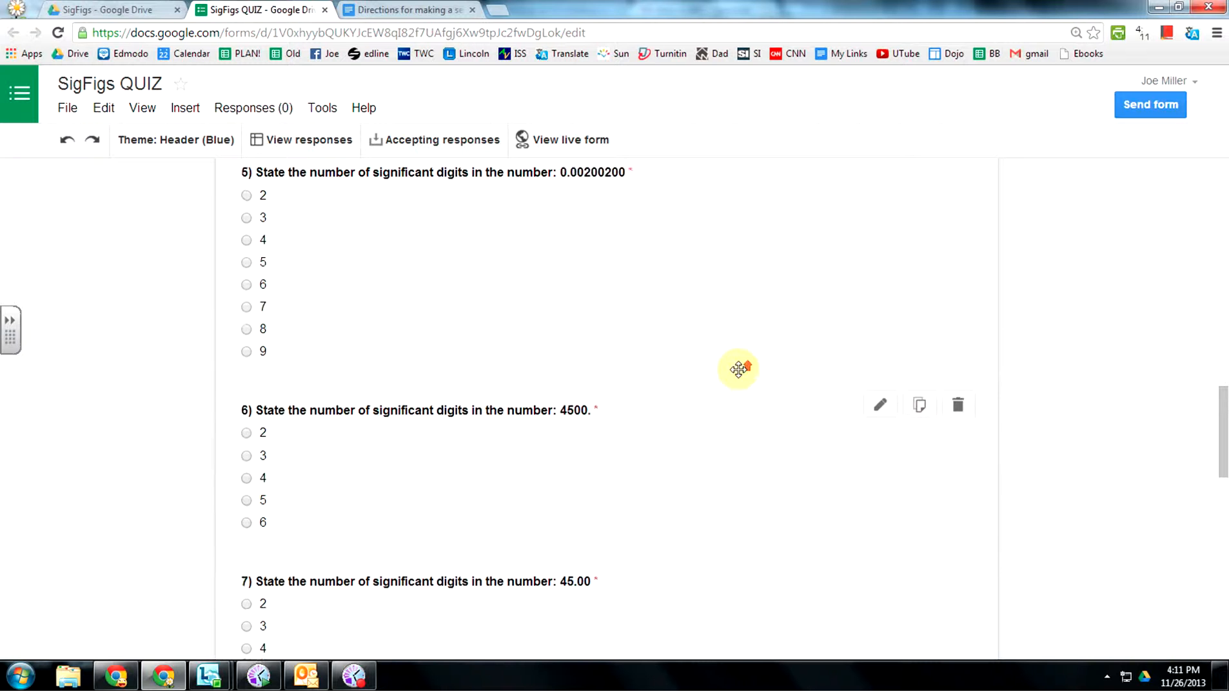
scroll(524, 428, "down", 6)
scroll(570, 480, "down", 5)
scroll(570, 477, "up", 6)
scroll(570, 478, "up", 6)
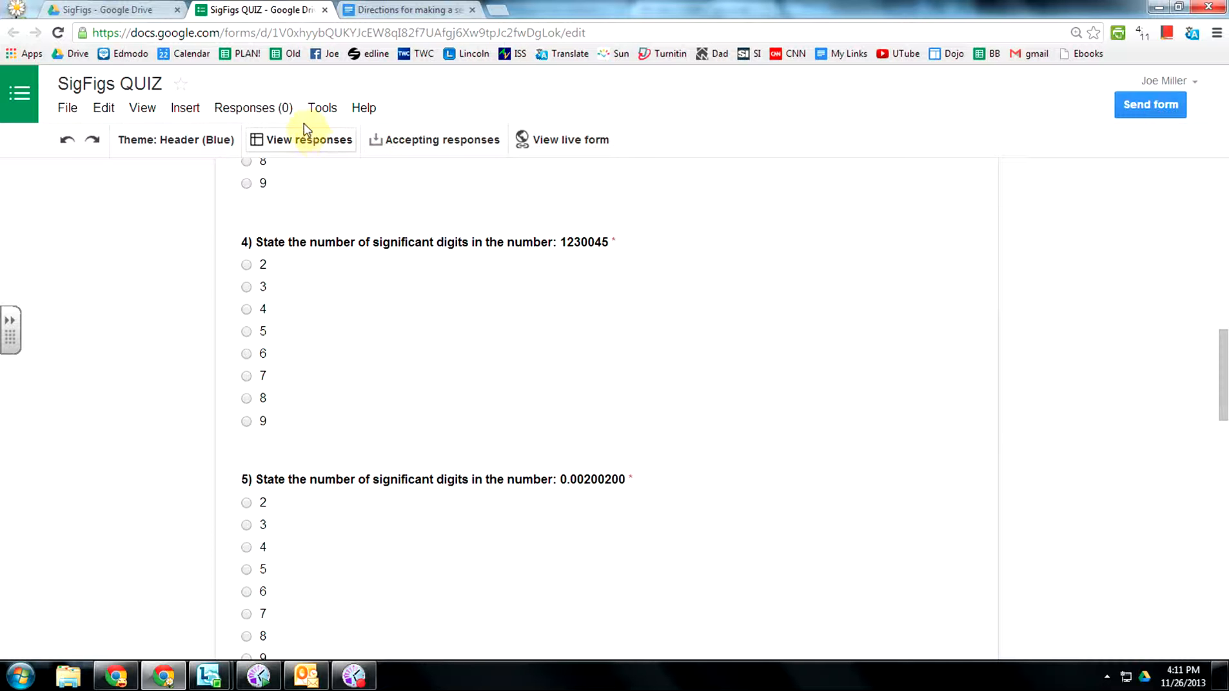
Look over the Responses options without changing them, then review the Confirmation Page text.
left_click(257, 106)
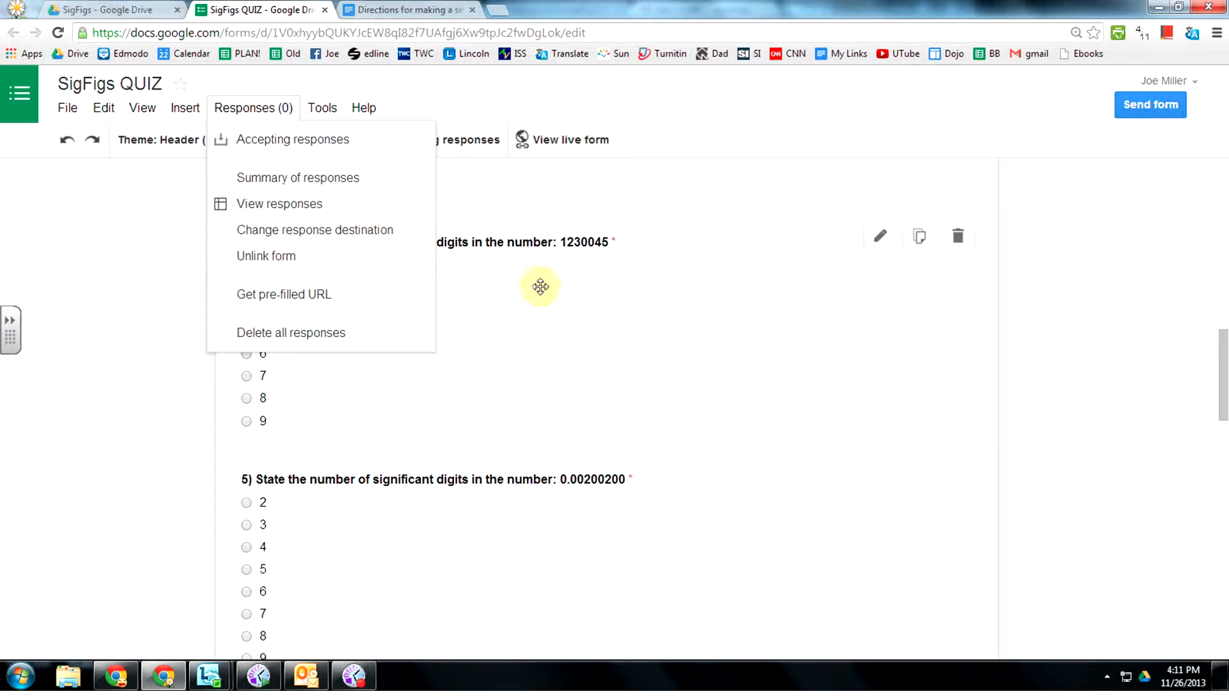
scroll(540, 314, "down", 7)
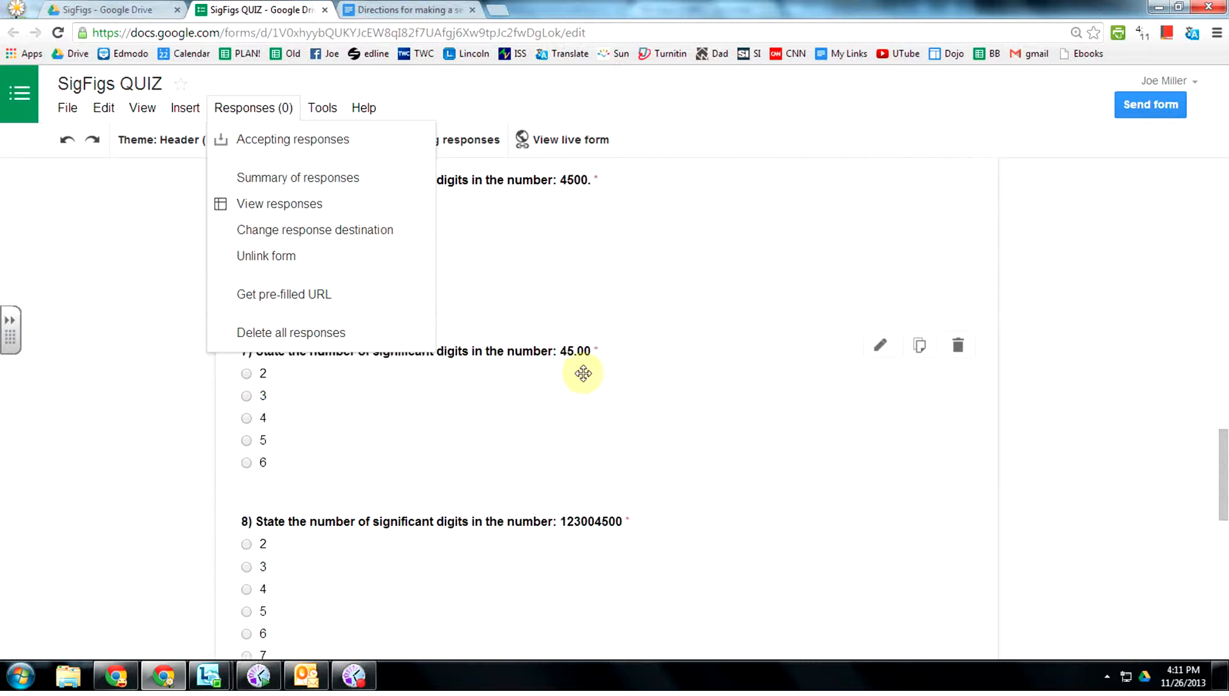
scroll(556, 411, "down", 10)
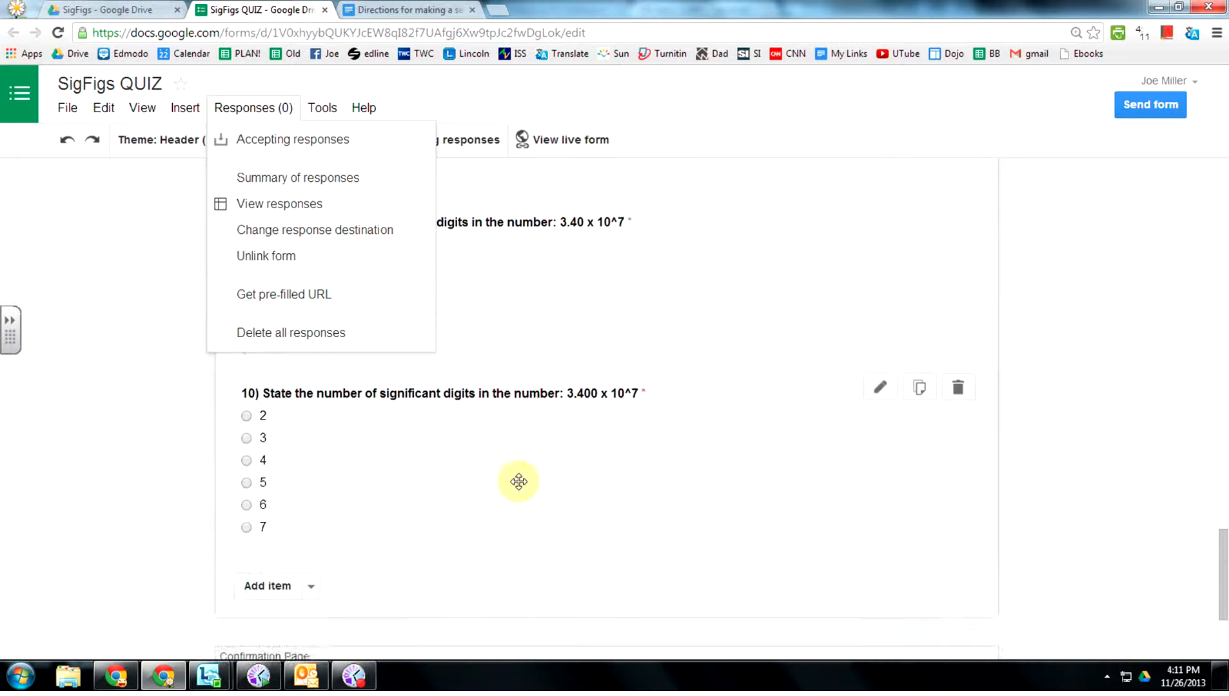
scroll(521, 482, "up", 15)
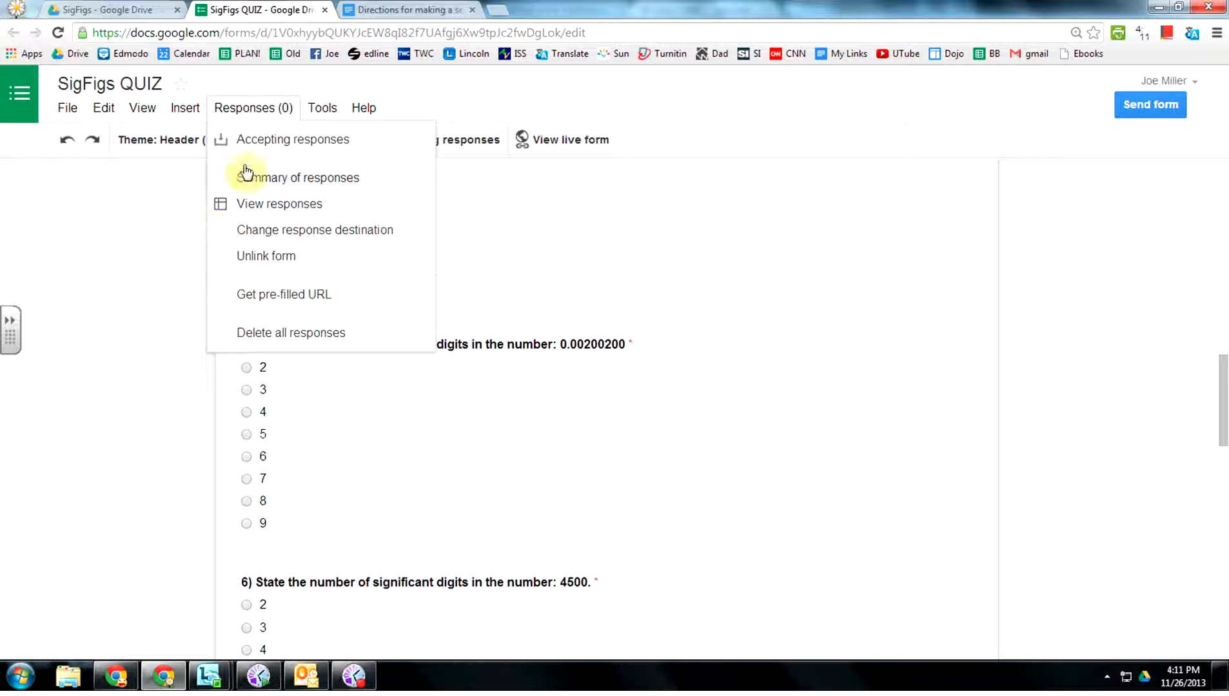
scroll(639, 417, "down", 6)
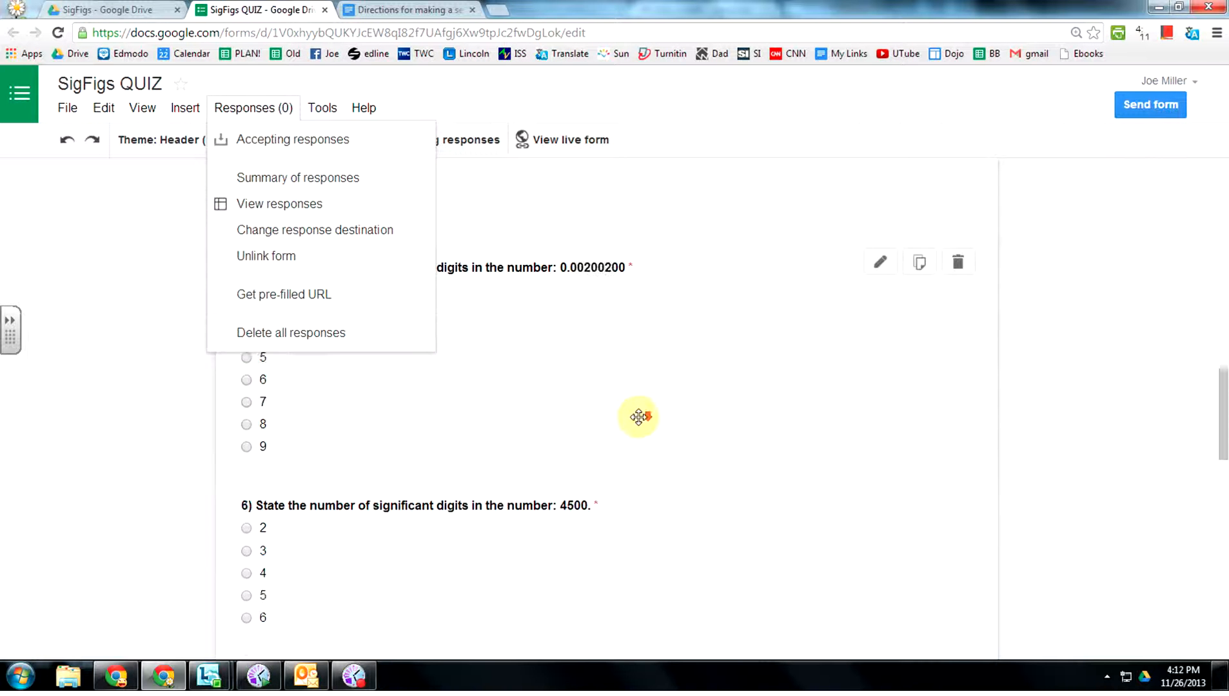
scroll(555, 464, "down", 6)
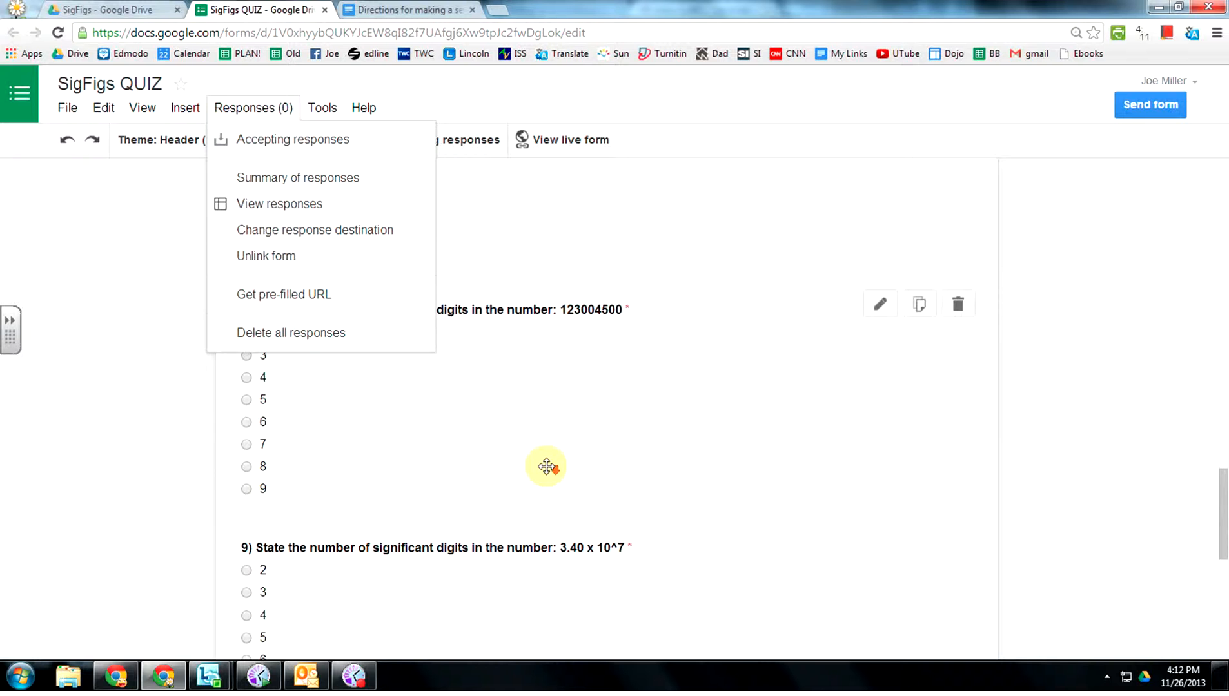
left_click(76, 477)
scroll(671, 491, "down", 20)
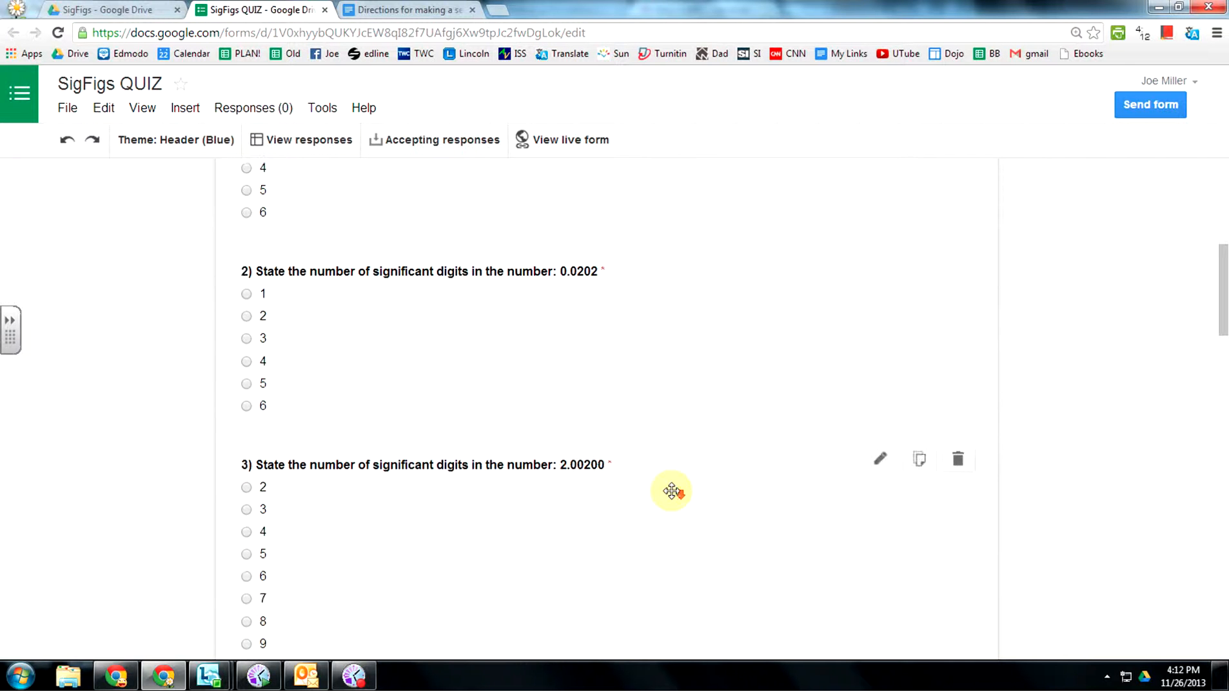
scroll(674, 498, "down", 1)
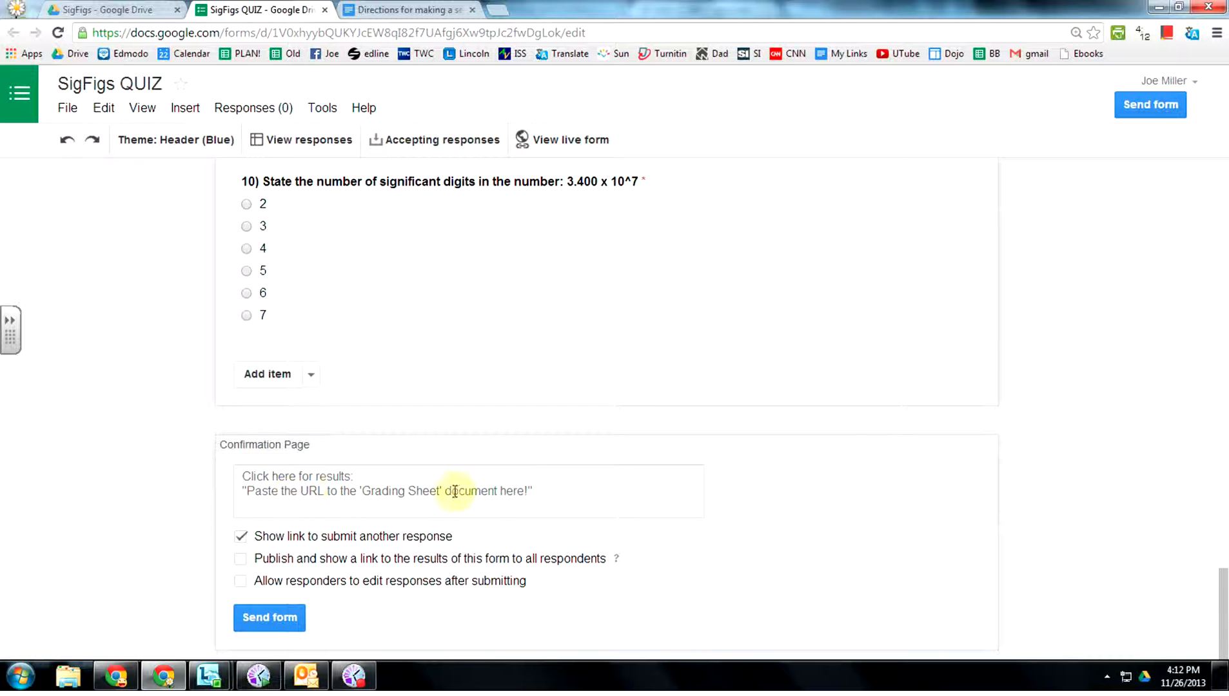
scroll(379, 488, "up", 20)
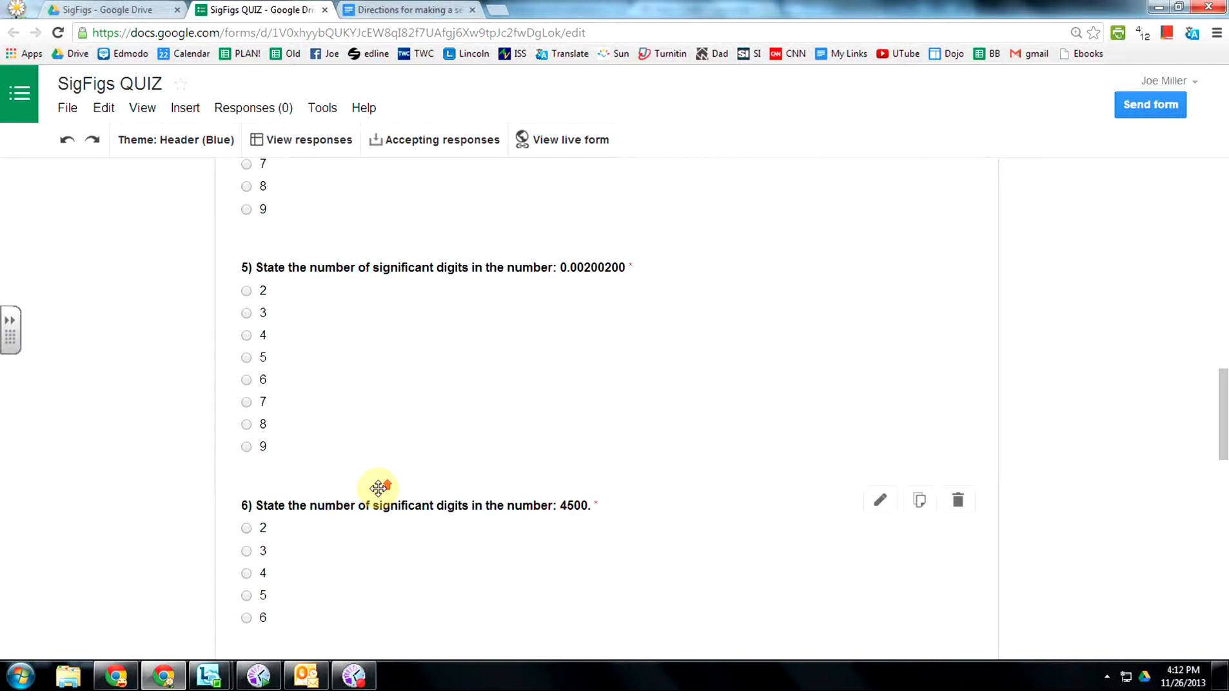
scroll(524, 507, "down", 6)
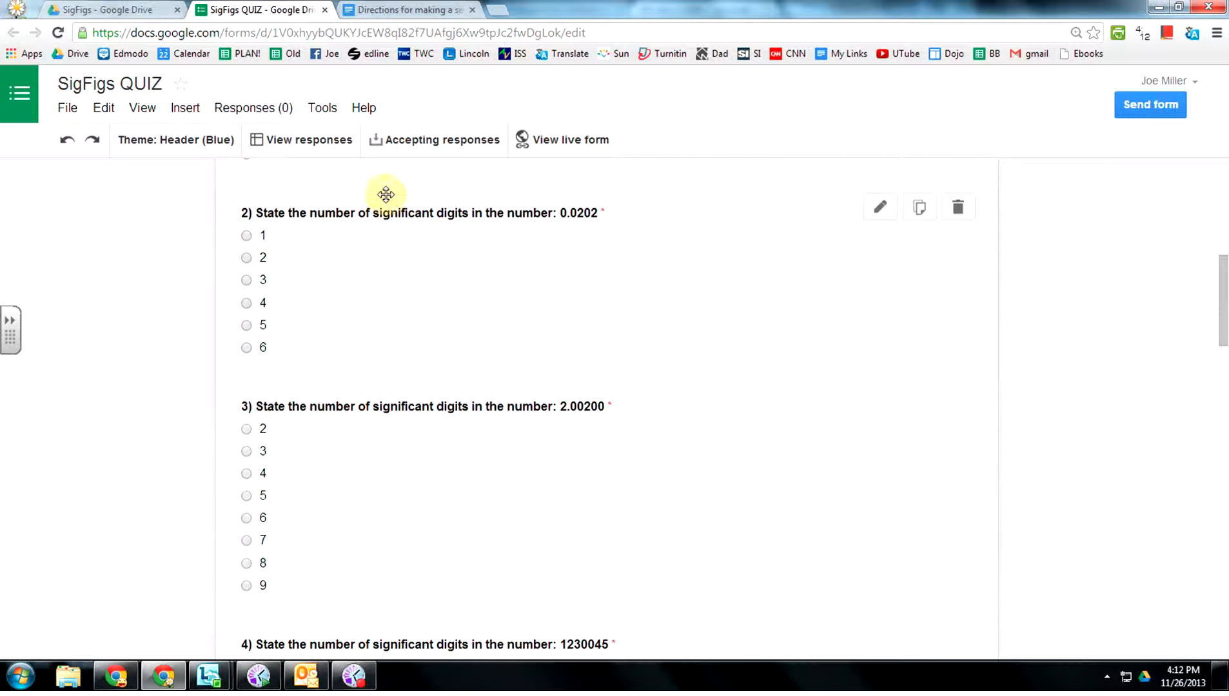
Check the Timestamp, name, secret code and question columns in the responses sheet, then return to the form.
left_click(316, 140)
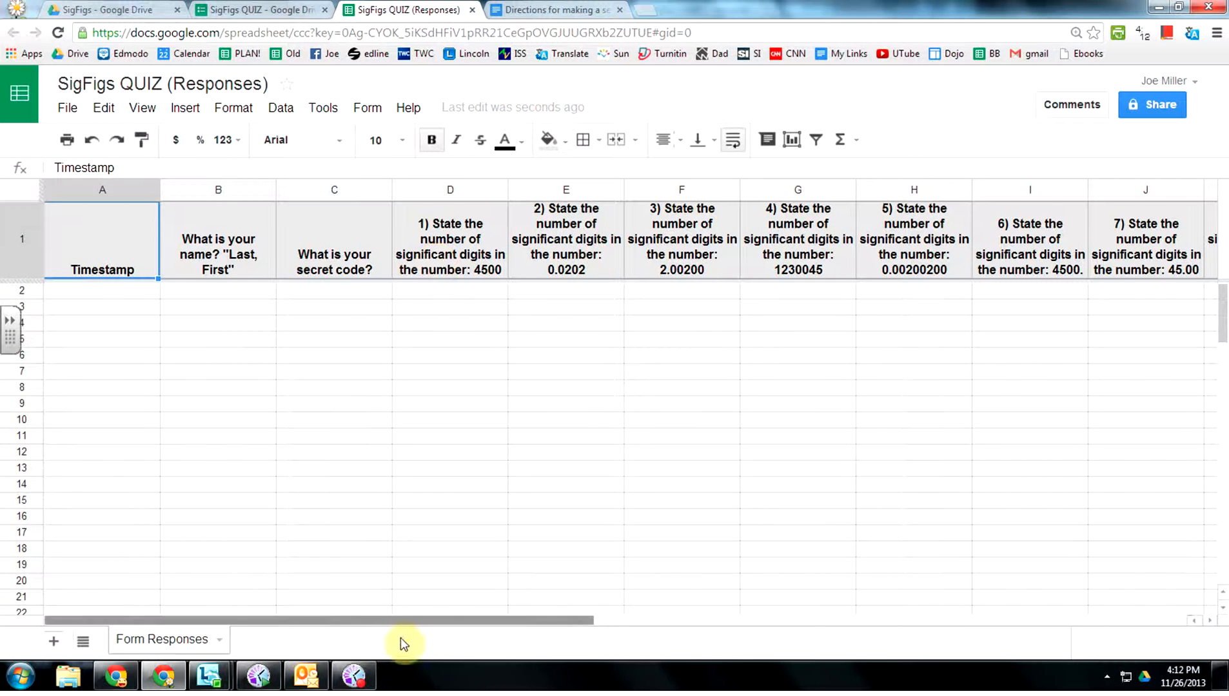
left_click_drag(398, 620, 796, 617)
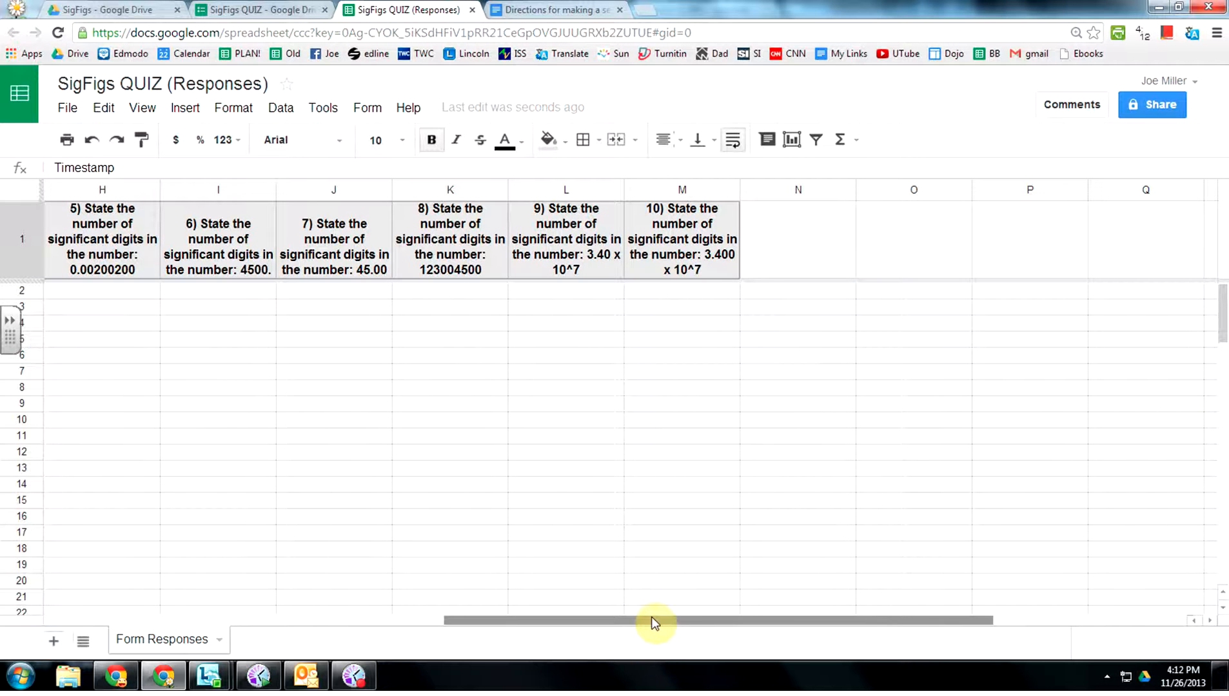
left_click_drag(653, 623, 156, 635)
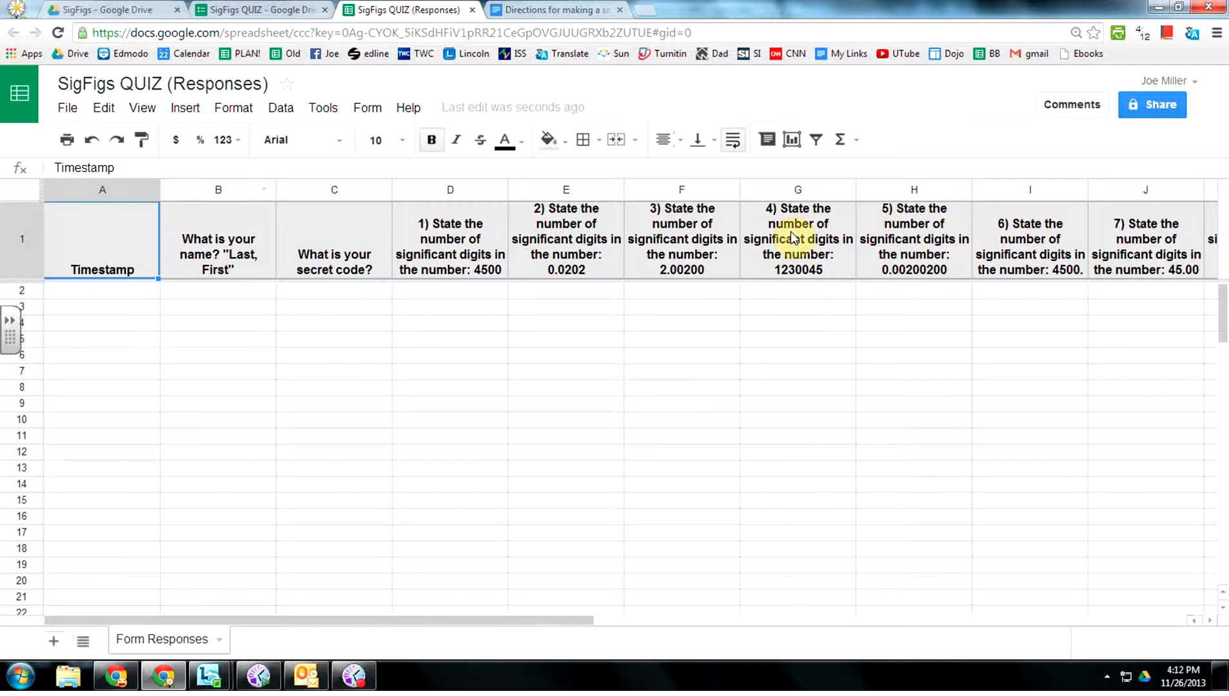
left_click(284, 13)
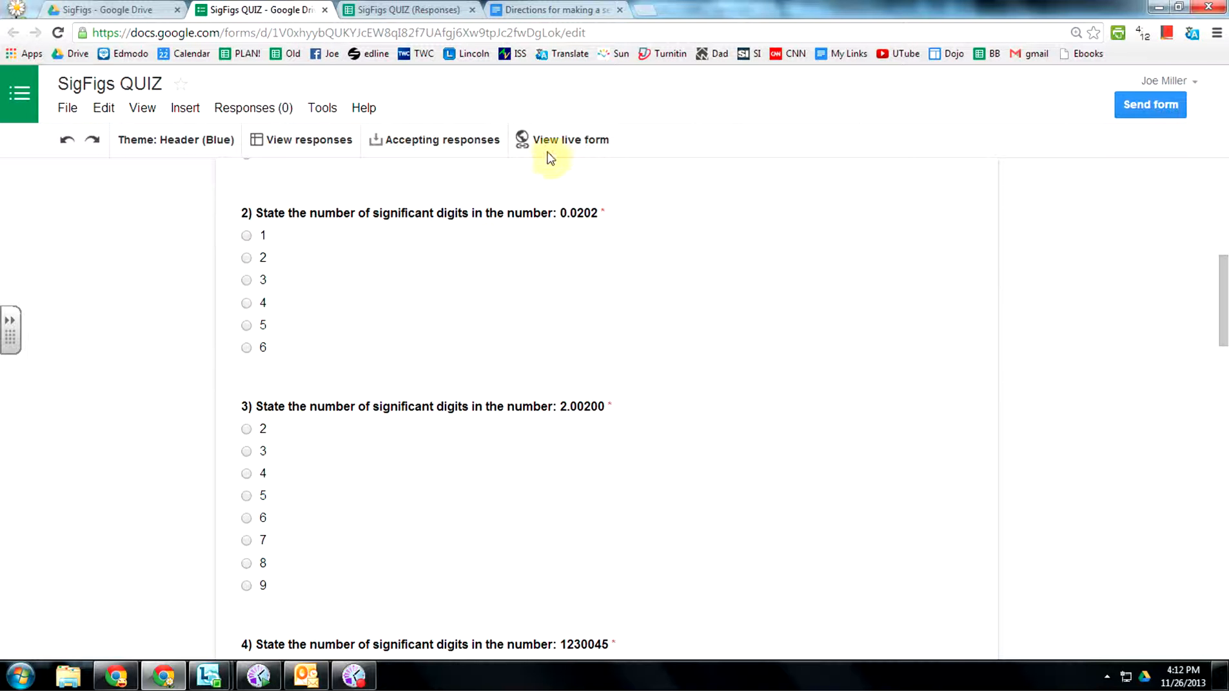
In the live quiz, enter a test student's name and secret code.
left_click(565, 136)
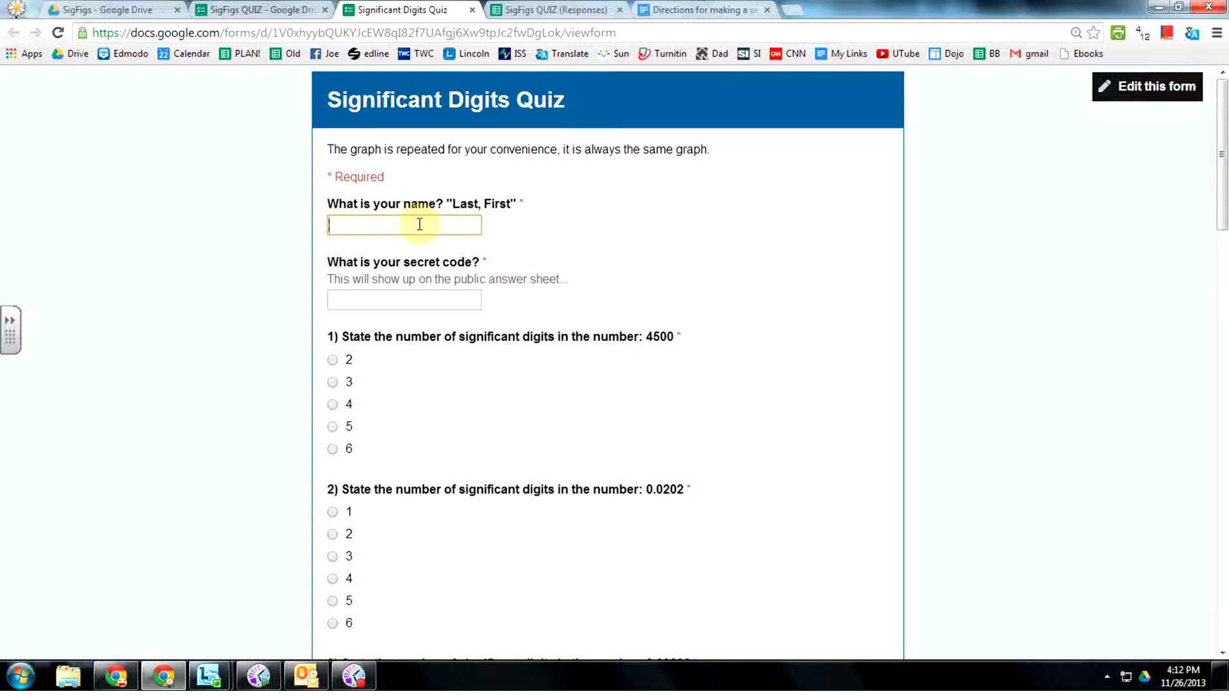
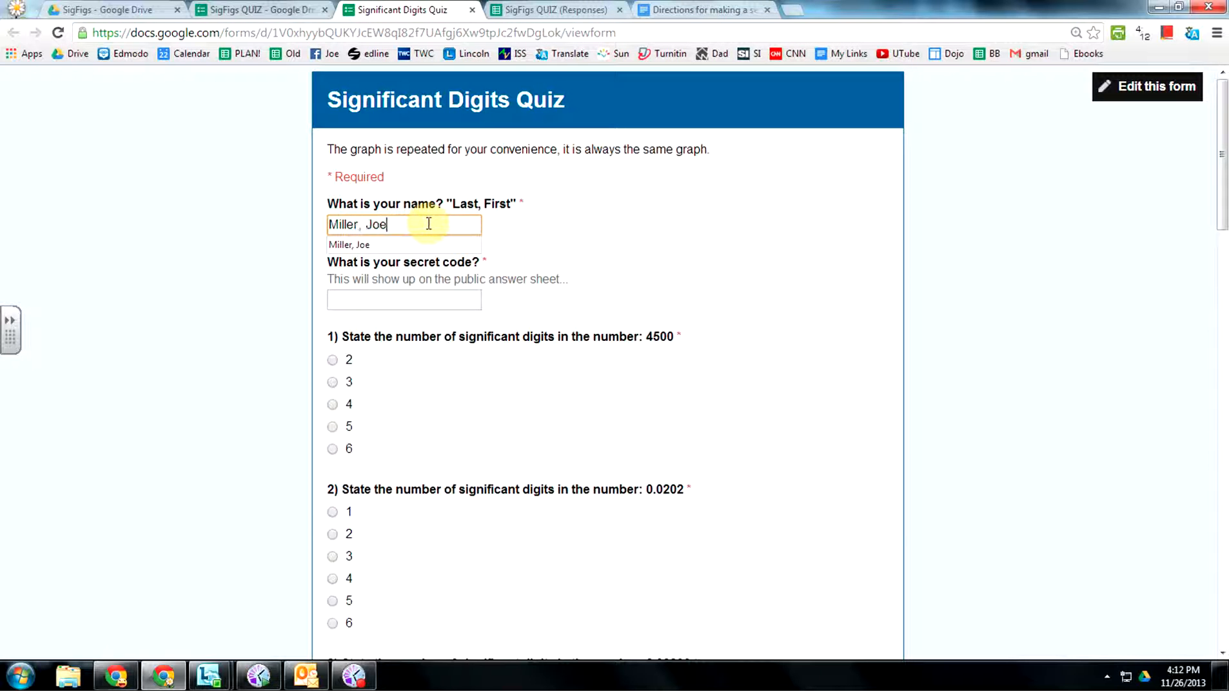
left_click(415, 299)
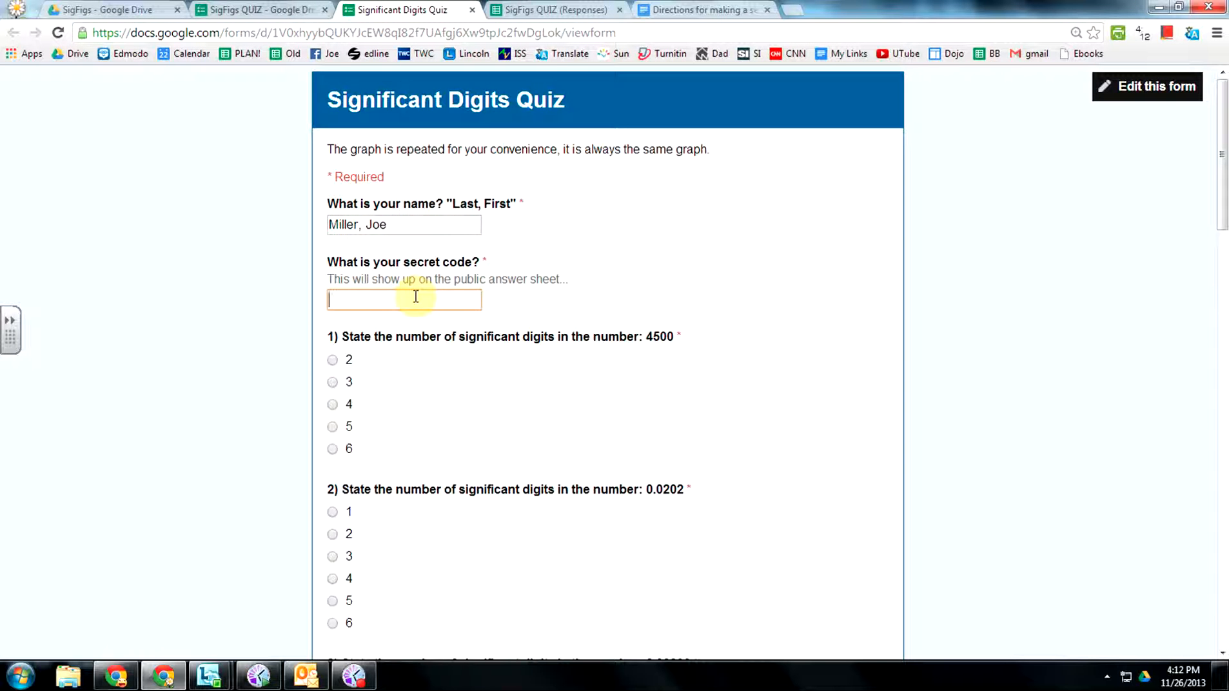
type("Pe")
left_click(378, 320)
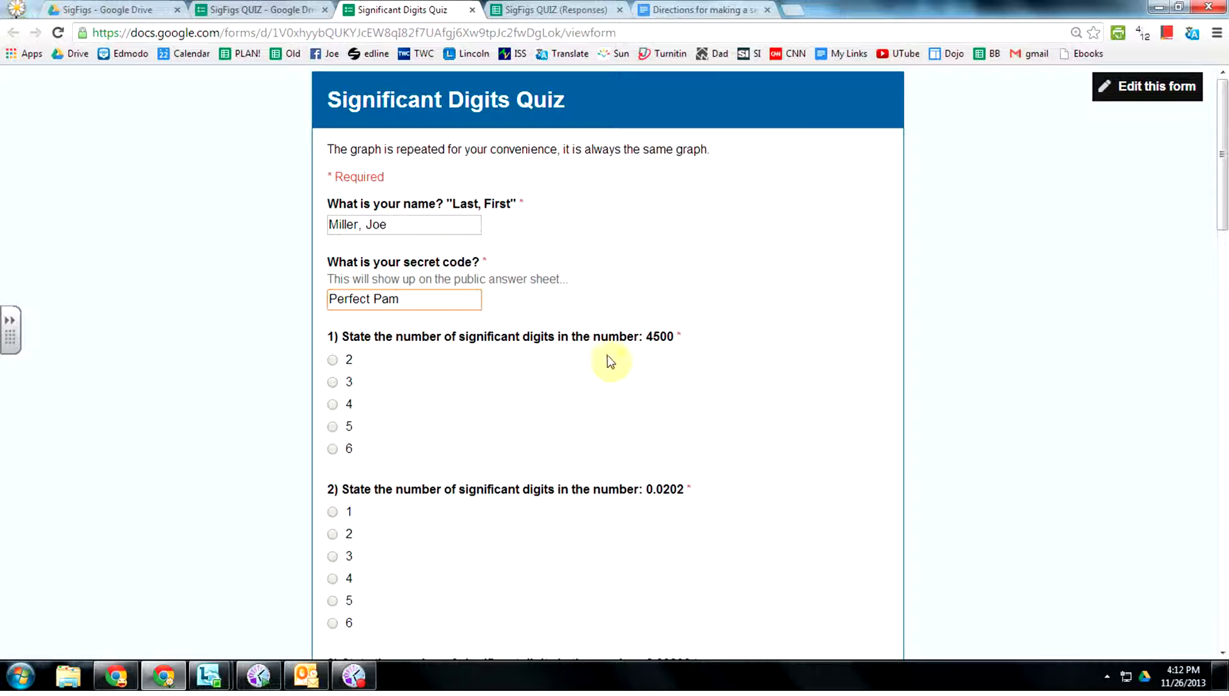
Answer questions 1–5 with 2, 3, 6, 7 and 6.
left_click(332, 360)
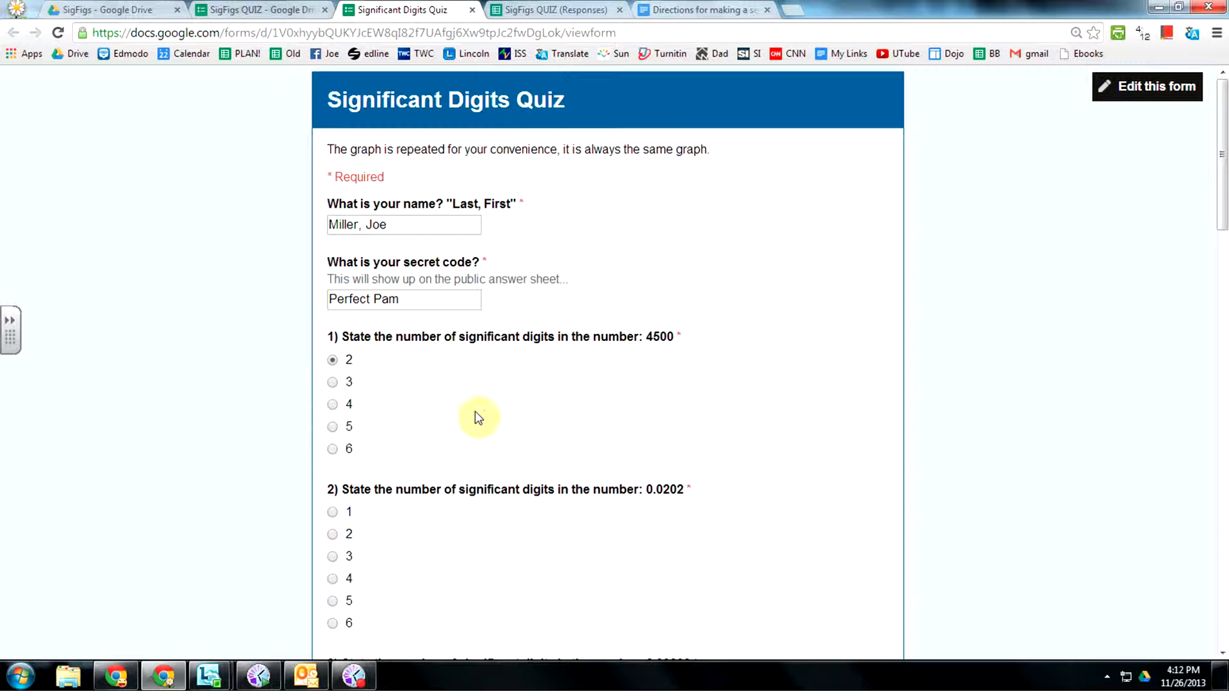
scroll(476, 415, "down", 1)
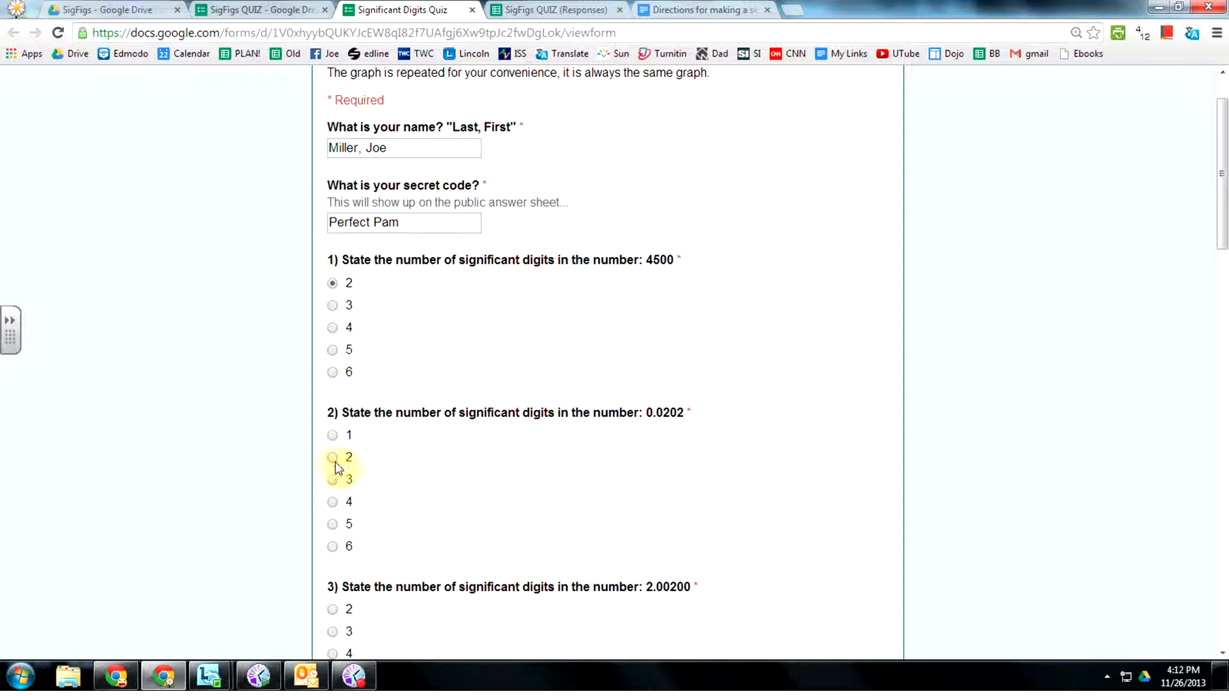
left_click(332, 481)
scroll(638, 477, "down", 2)
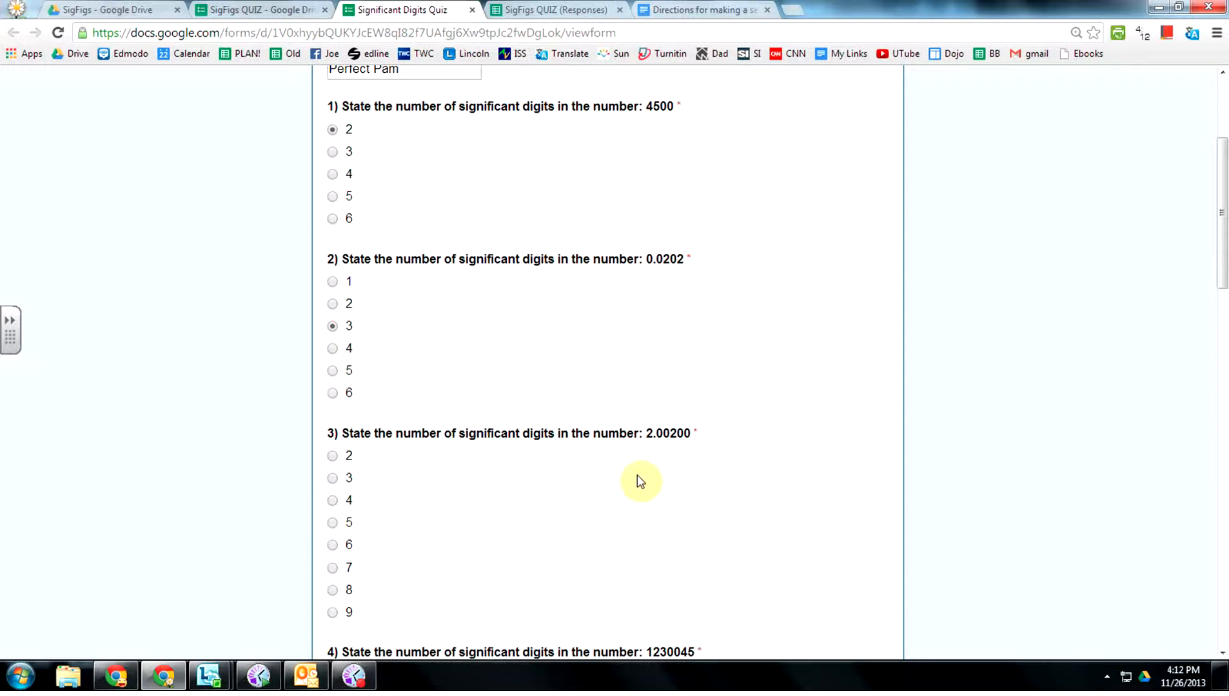
scroll(648, 444, "down", 1)
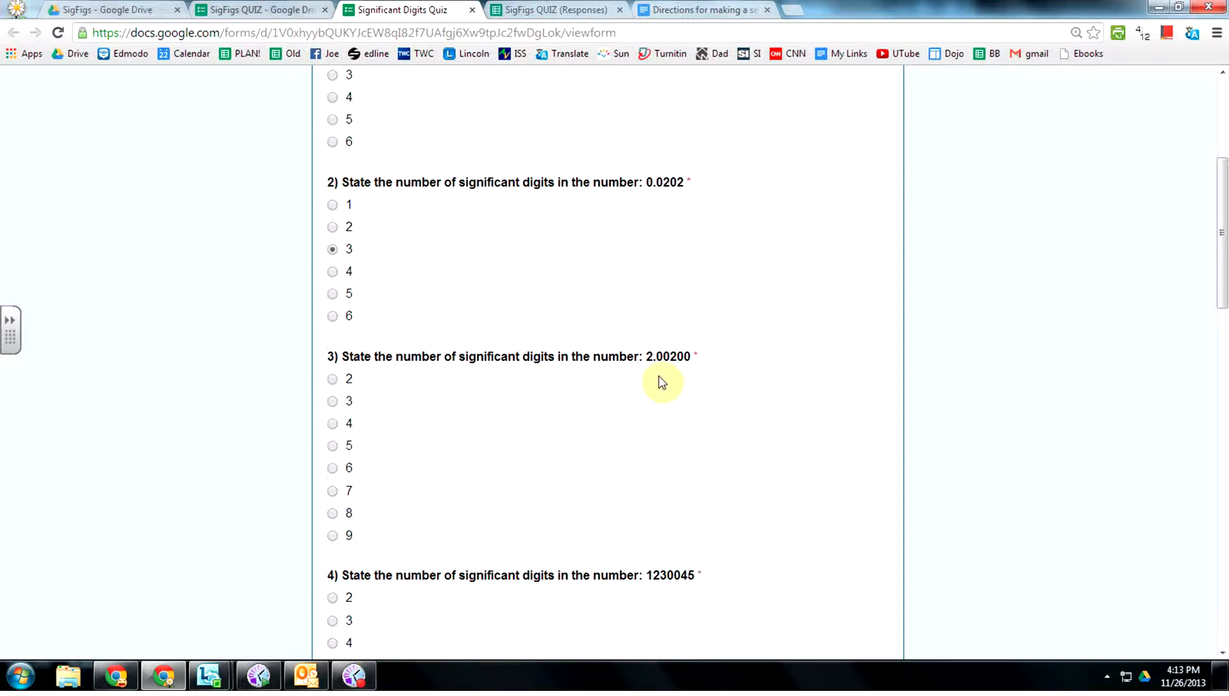
left_click(333, 467)
scroll(507, 455, "down", 2)
scroll(509, 456, "down", 1)
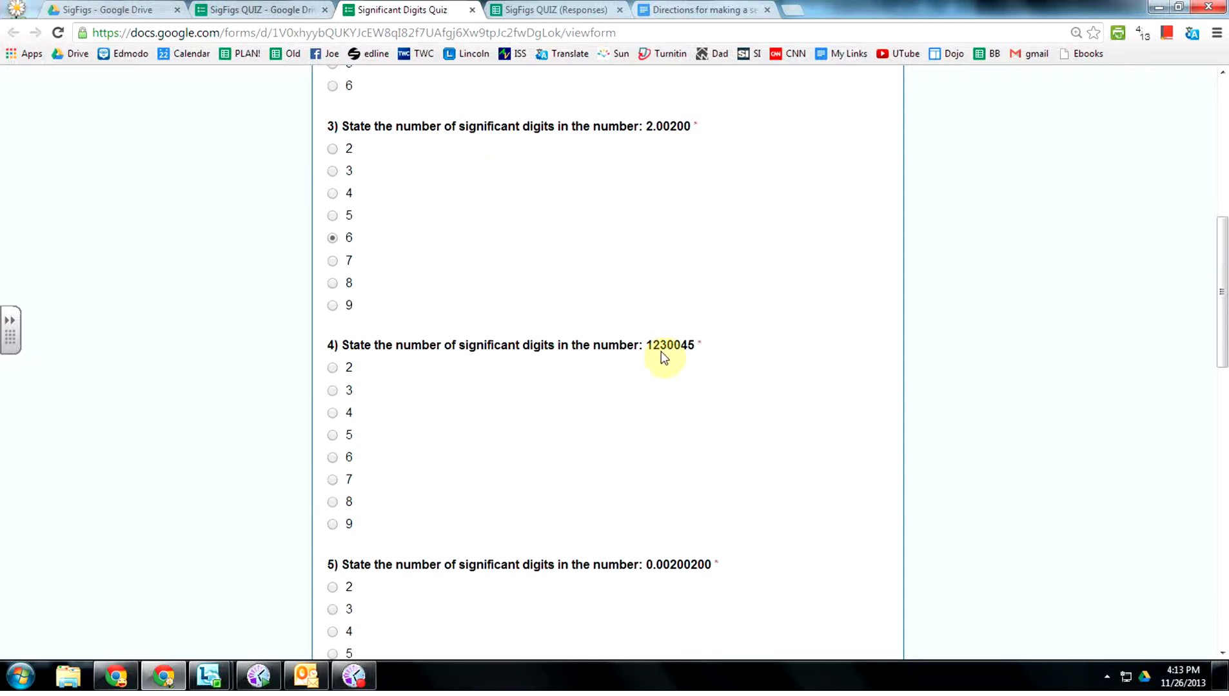
left_click(332, 480)
scroll(449, 491, "down", 3)
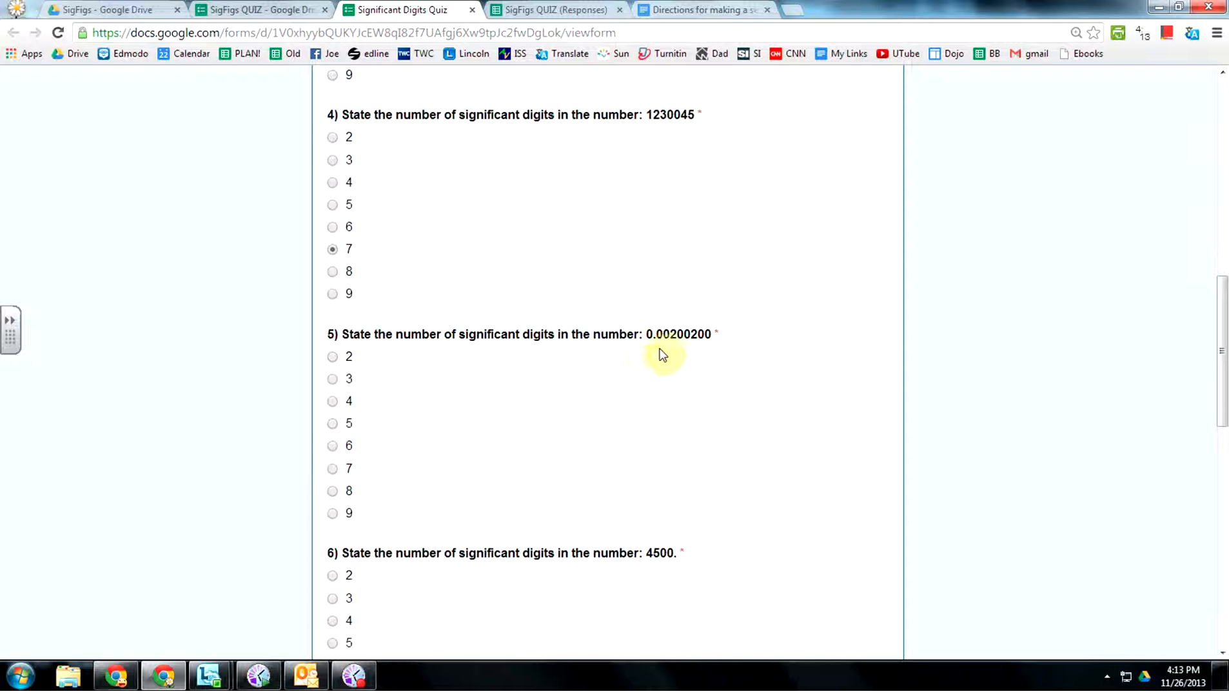
left_click(332, 445)
Answer questions 6–10 with 4, 4, 7, 3 and 4, and submit the response.
scroll(481, 448, "down", 2)
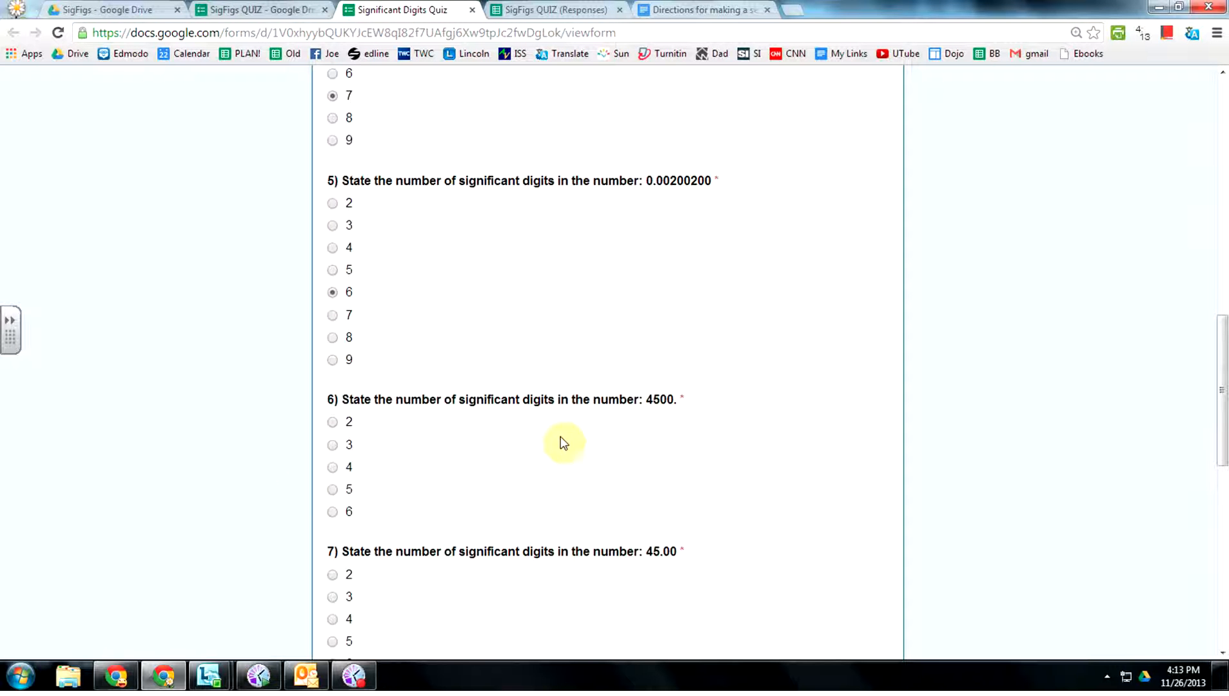
left_click(333, 469)
scroll(522, 499, "down", 2)
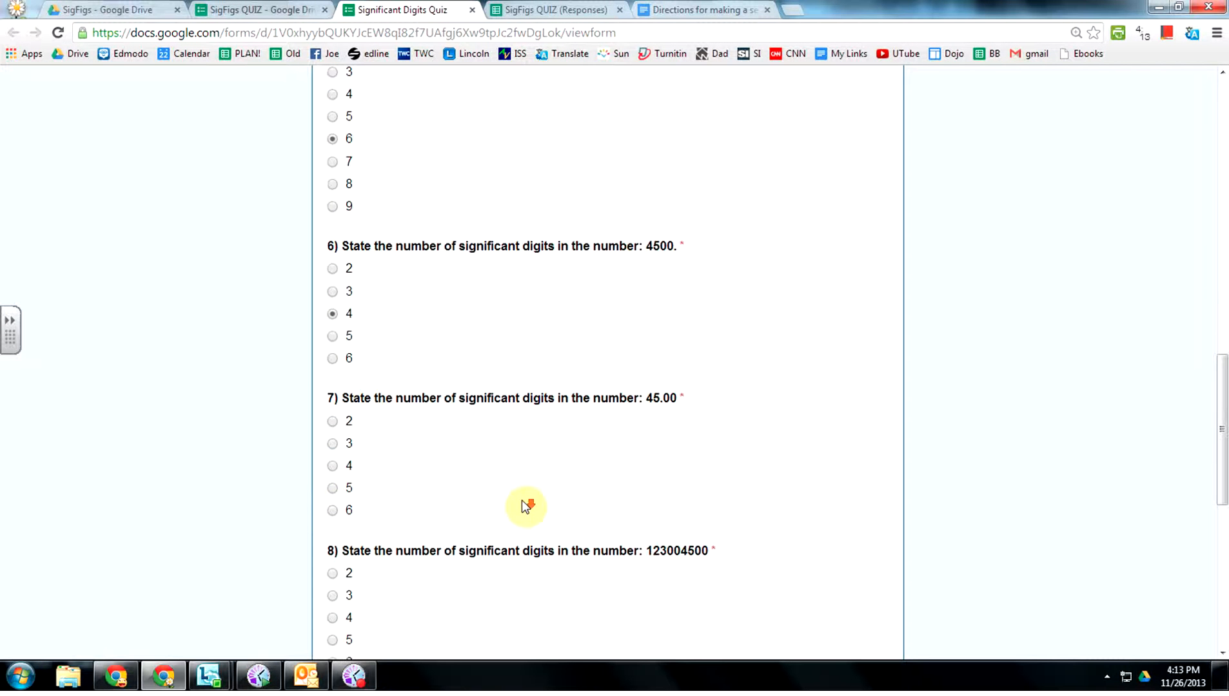
left_click(333, 469)
scroll(553, 482, "down", 2)
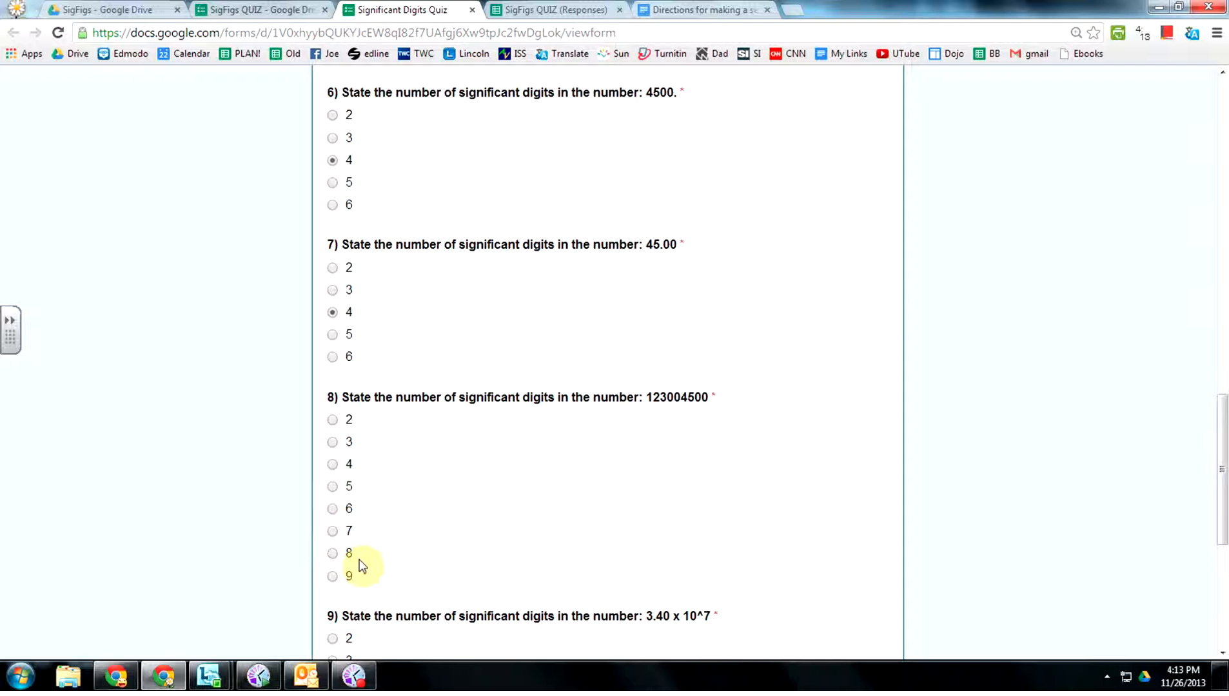
left_click(332, 532)
scroll(468, 539, "down", 2)
left_click(333, 508)
scroll(524, 523, "down", 1)
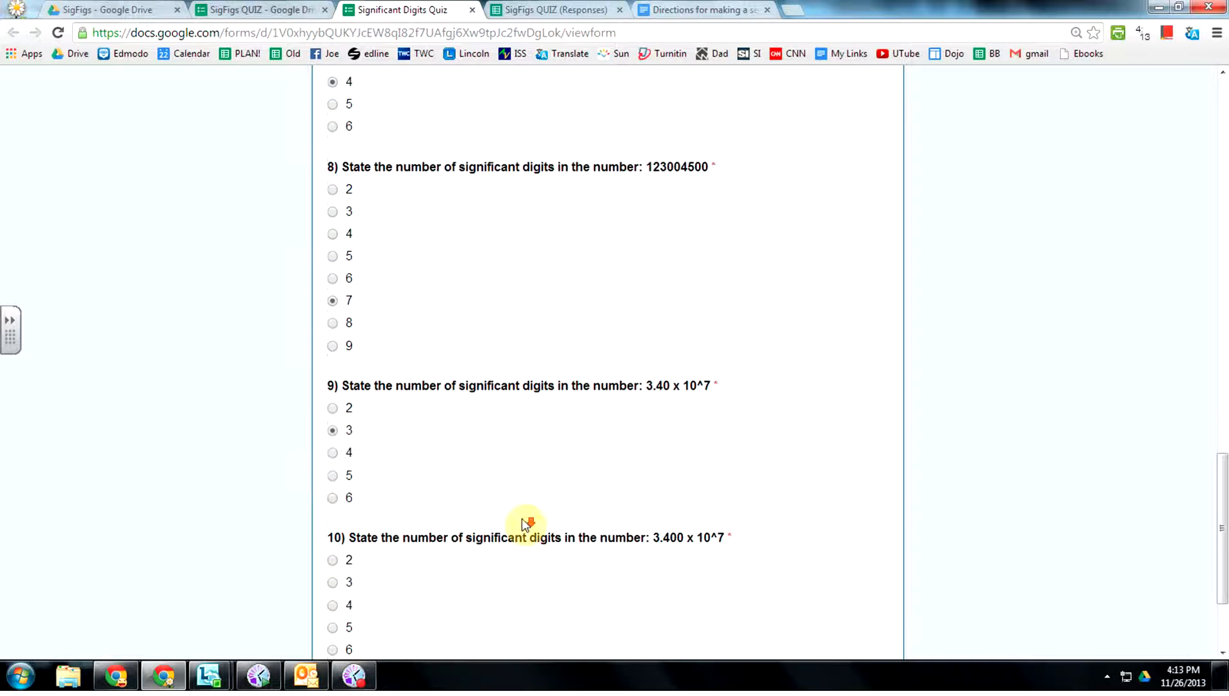
left_click(332, 606)
scroll(466, 608, "down", 2)
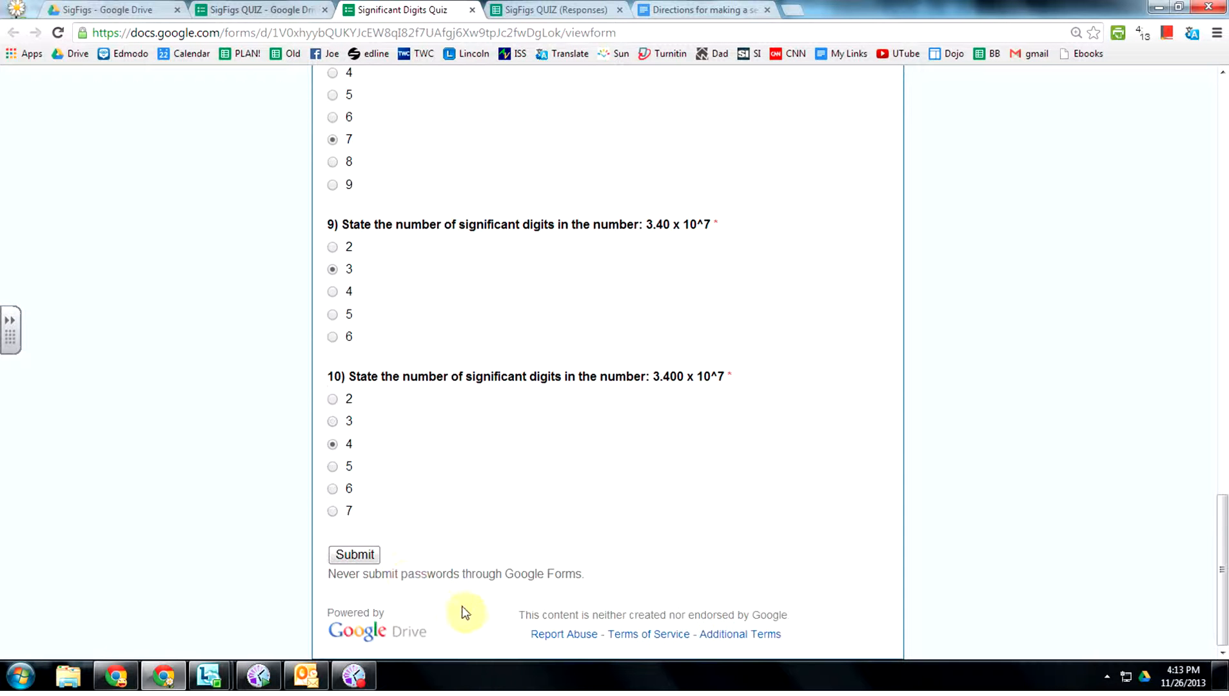
left_click(354, 556)
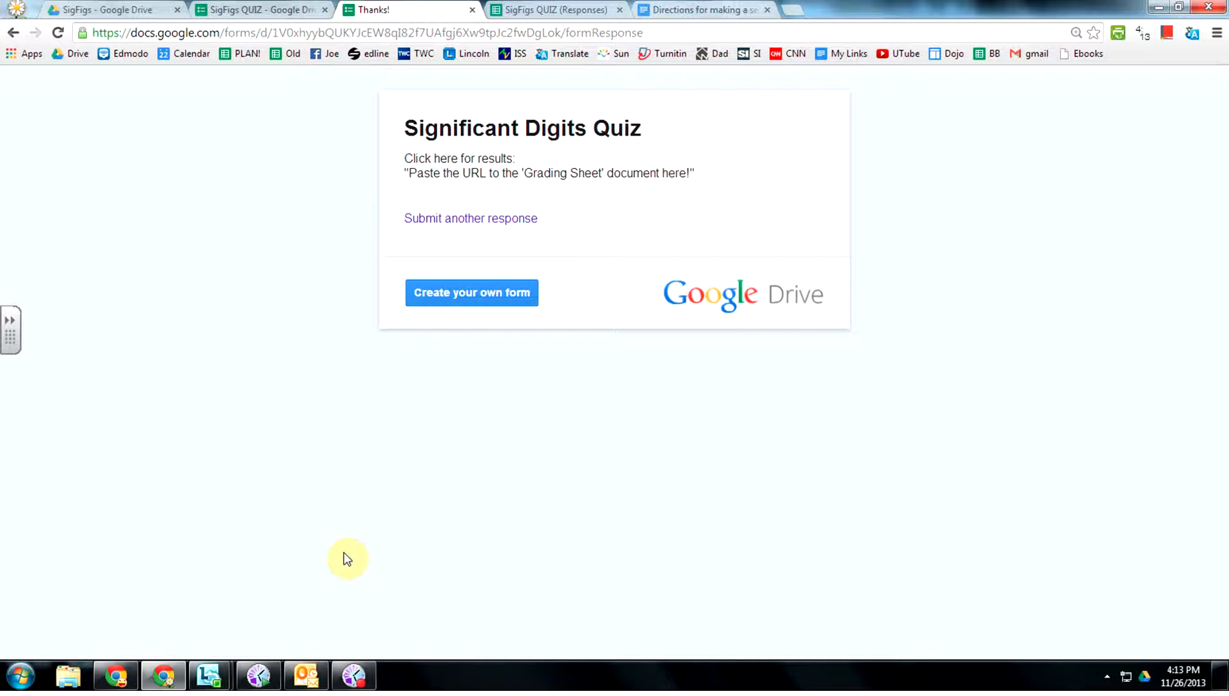
left_click(542, 10)
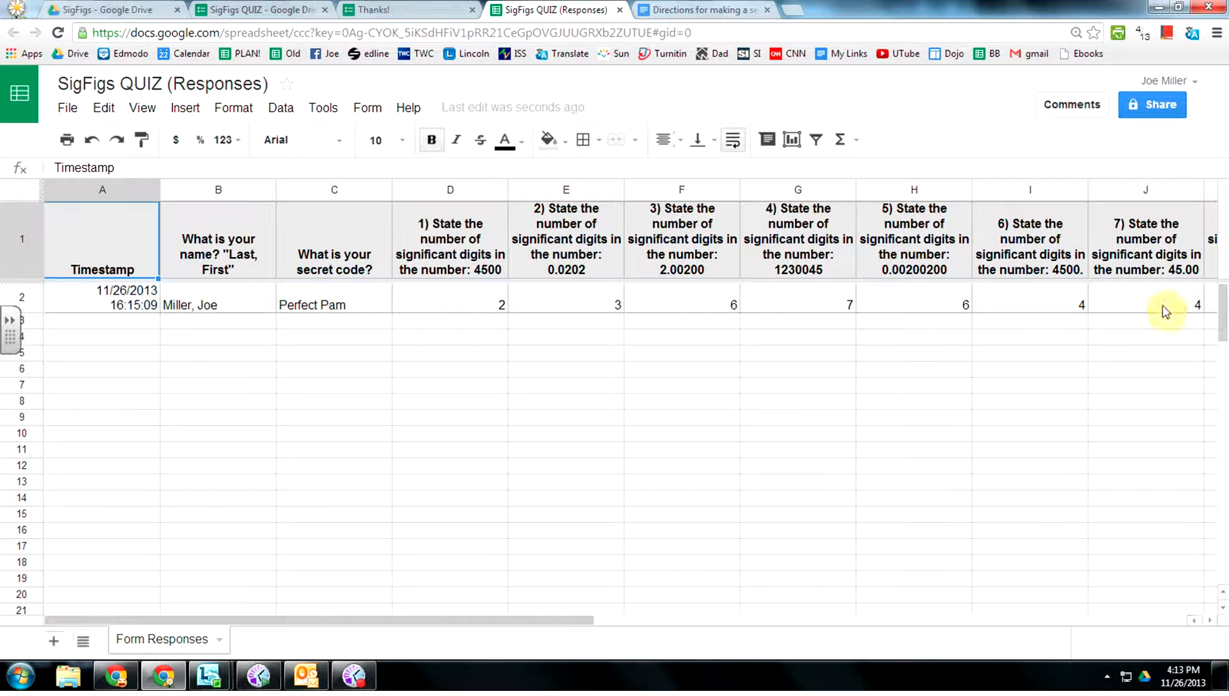
Review the test response in row 2, then select the spreadsheet key in the URL.
left_click_drag(559, 620, 451, 597)
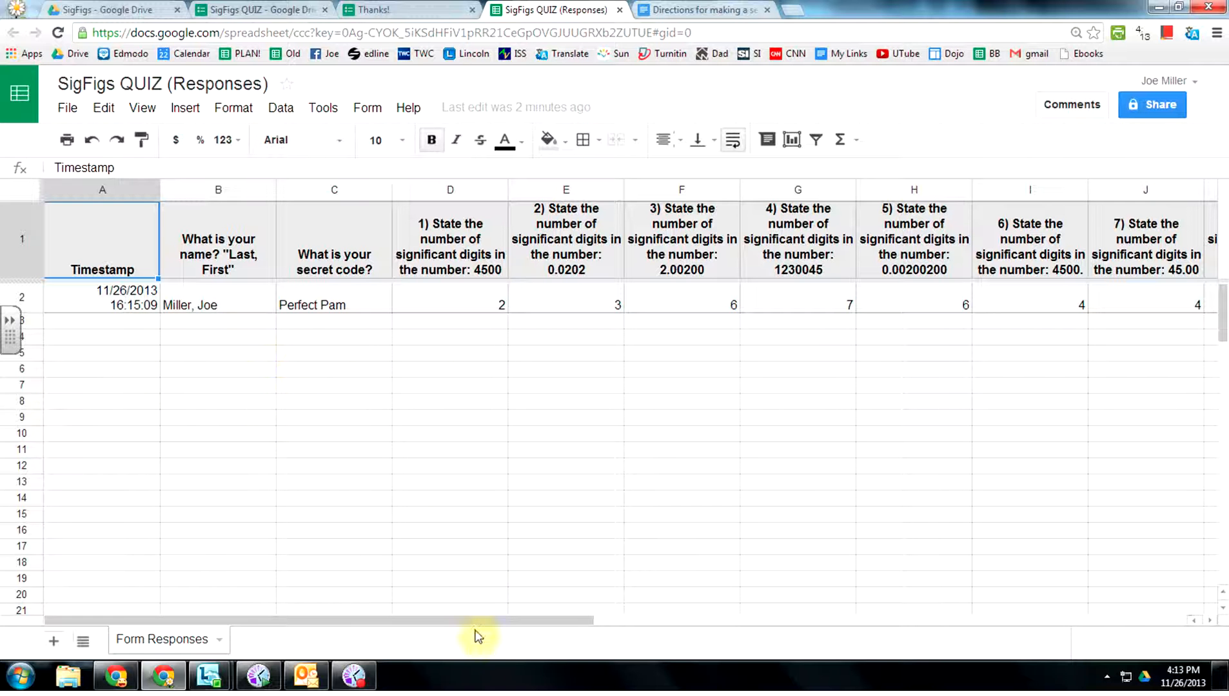
left_click_drag(479, 620, 889, 619)
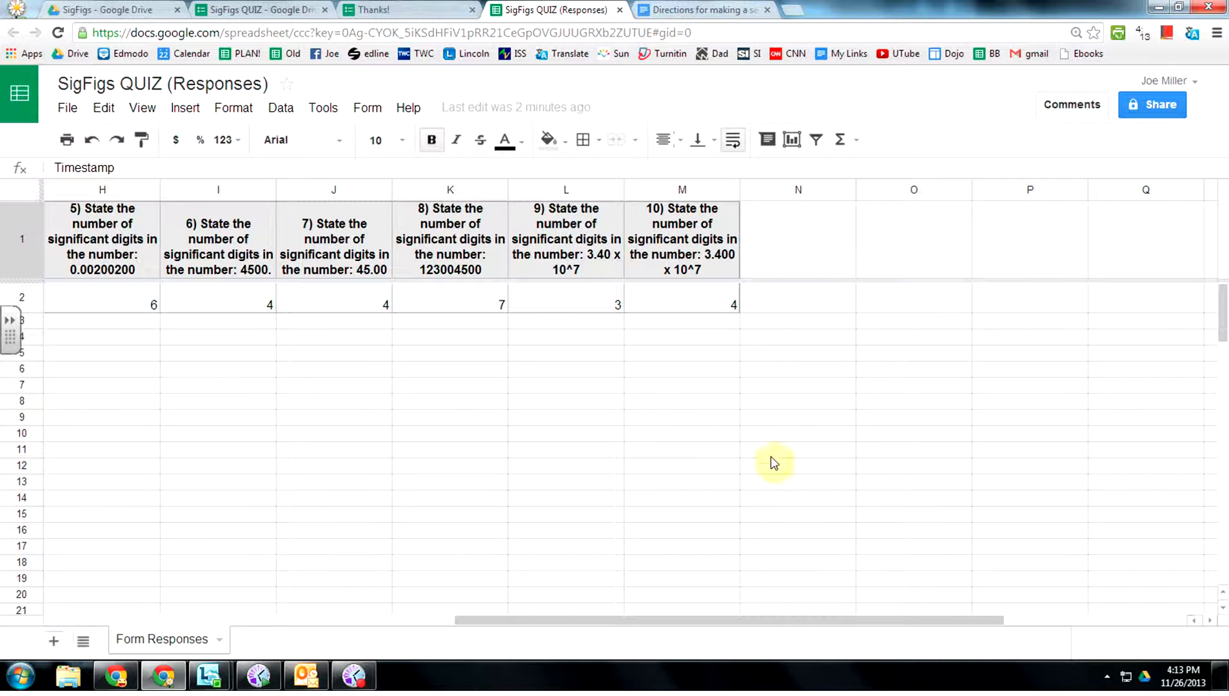
left_click_drag(698, 619, 230, 637)
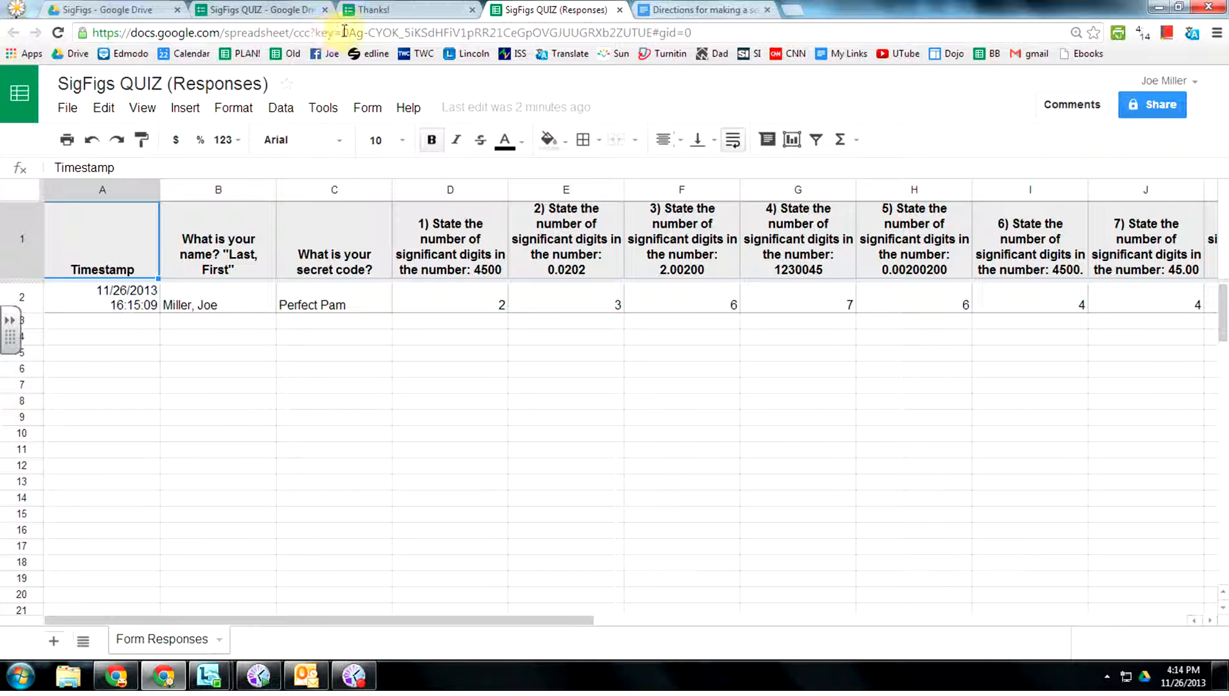
left_click_drag(345, 31, 647, 39)
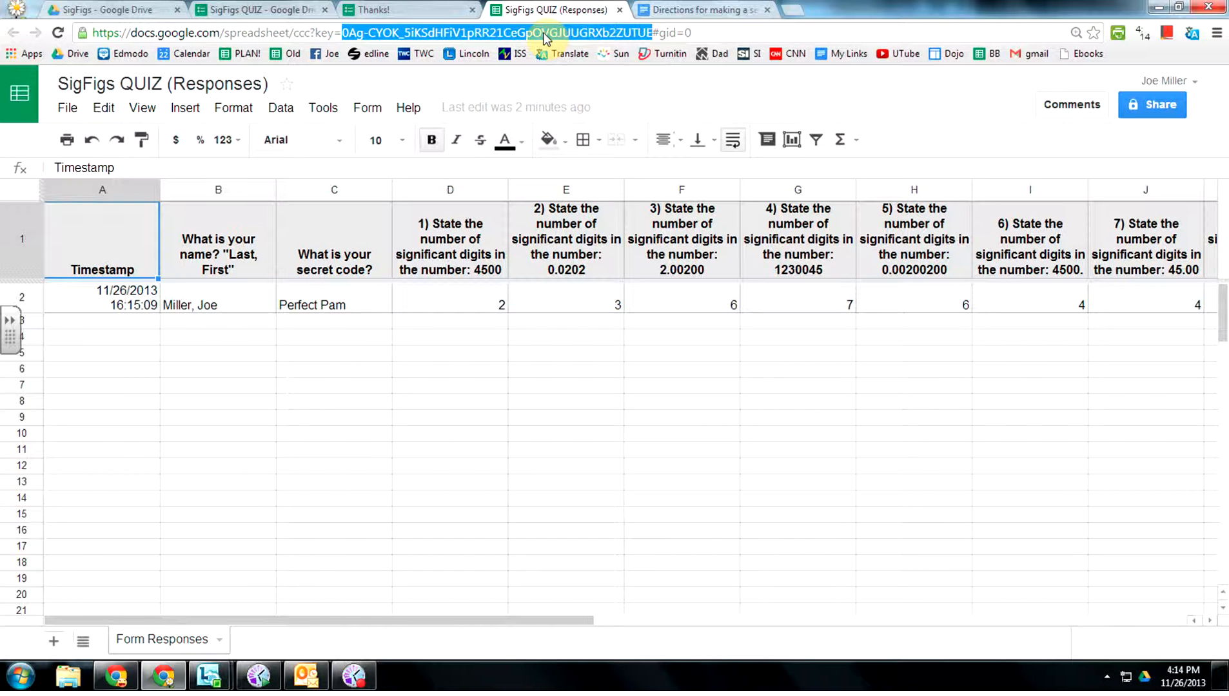
Open Grading Sheet for Sig Figs from the SigFigs folder.
left_click(136, 10)
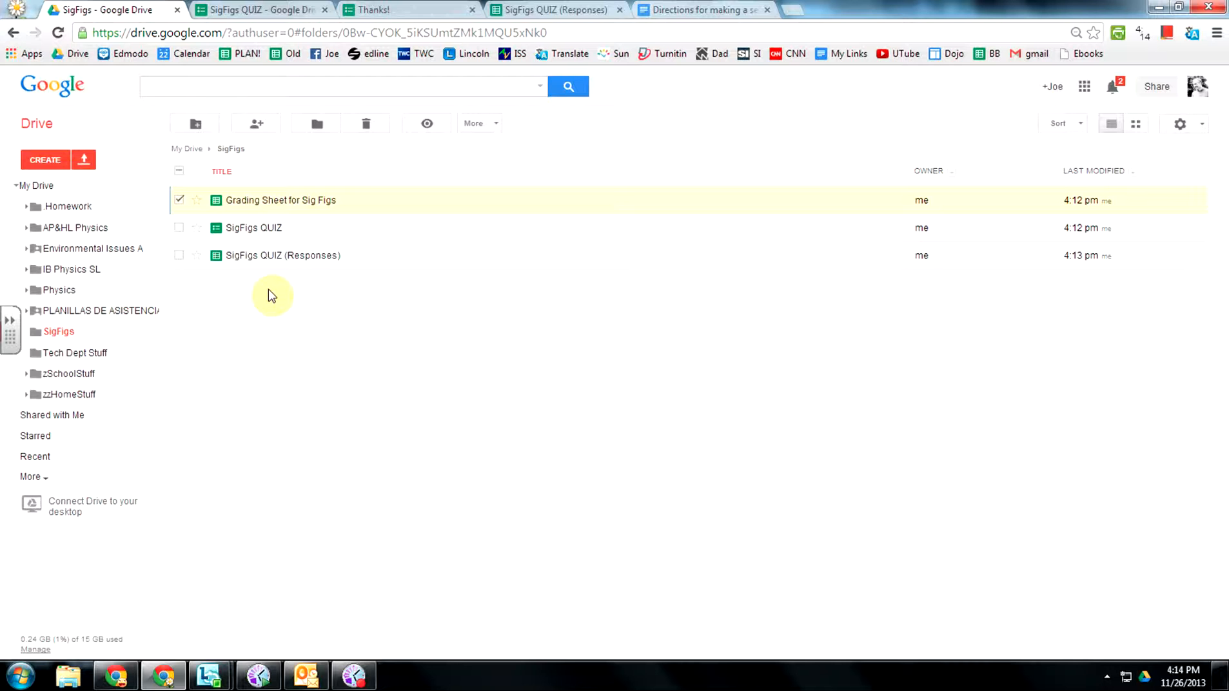
left_click(256, 202)
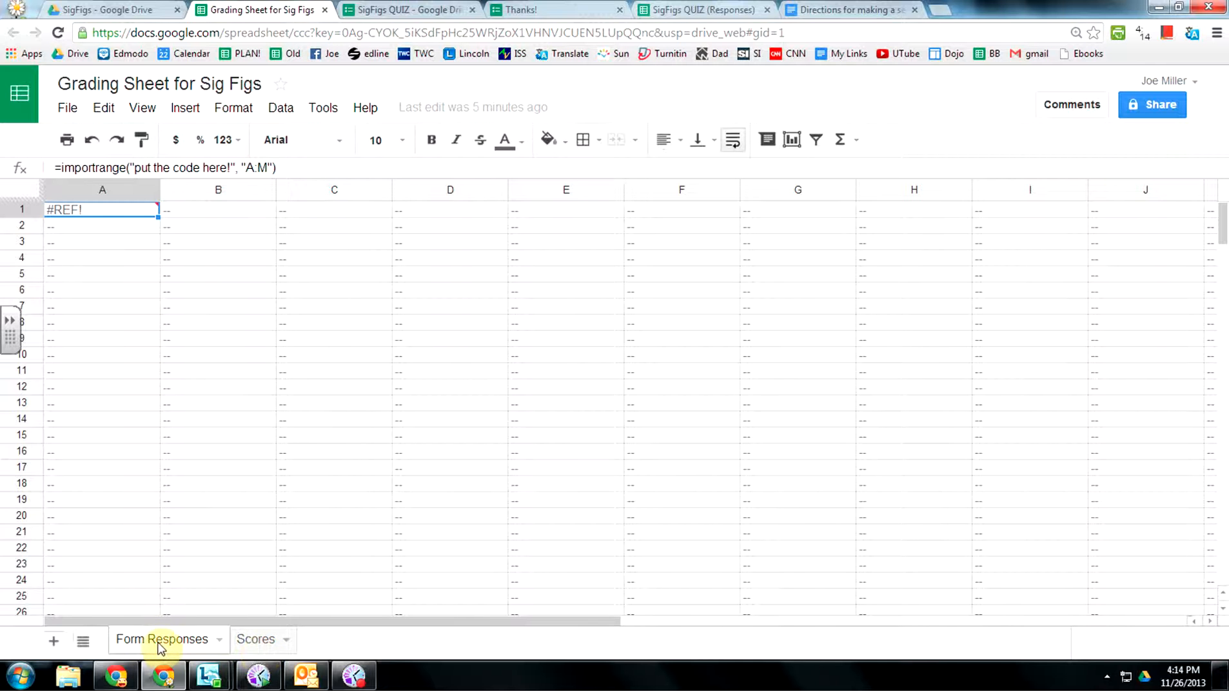
Replace 'put the code here!' in A1's importrange formula with the copied responses key.
mouse_move(120, 200)
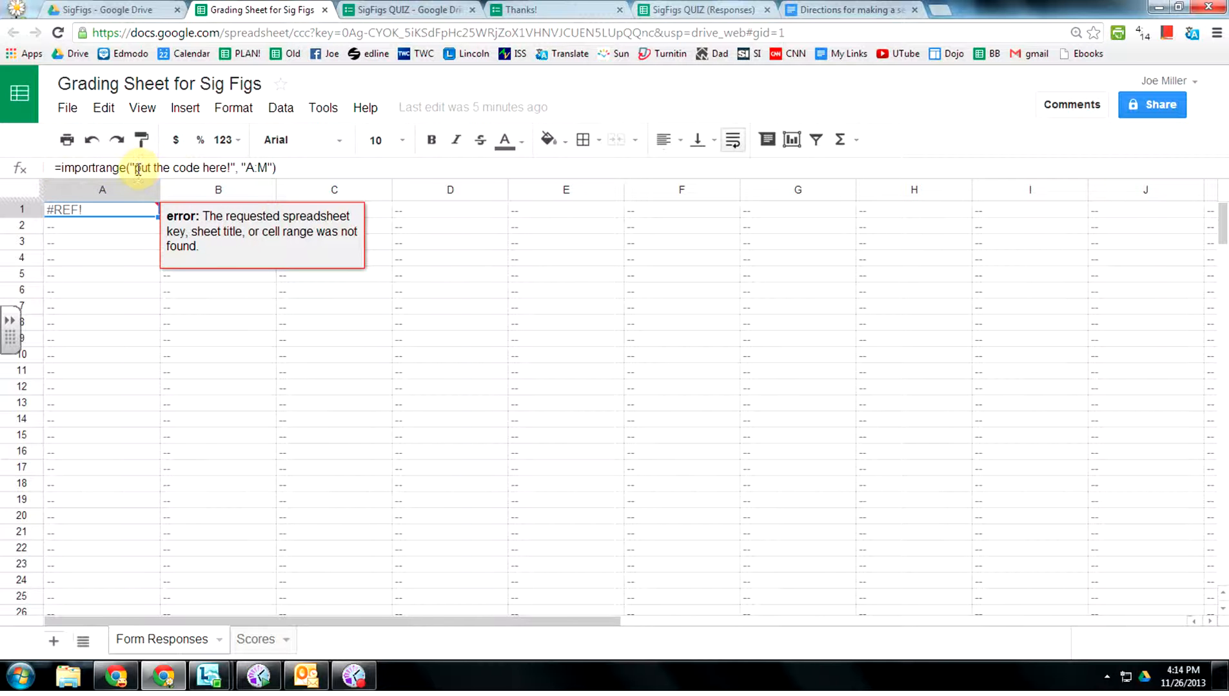
left_click_drag(138, 168, 222, 167)
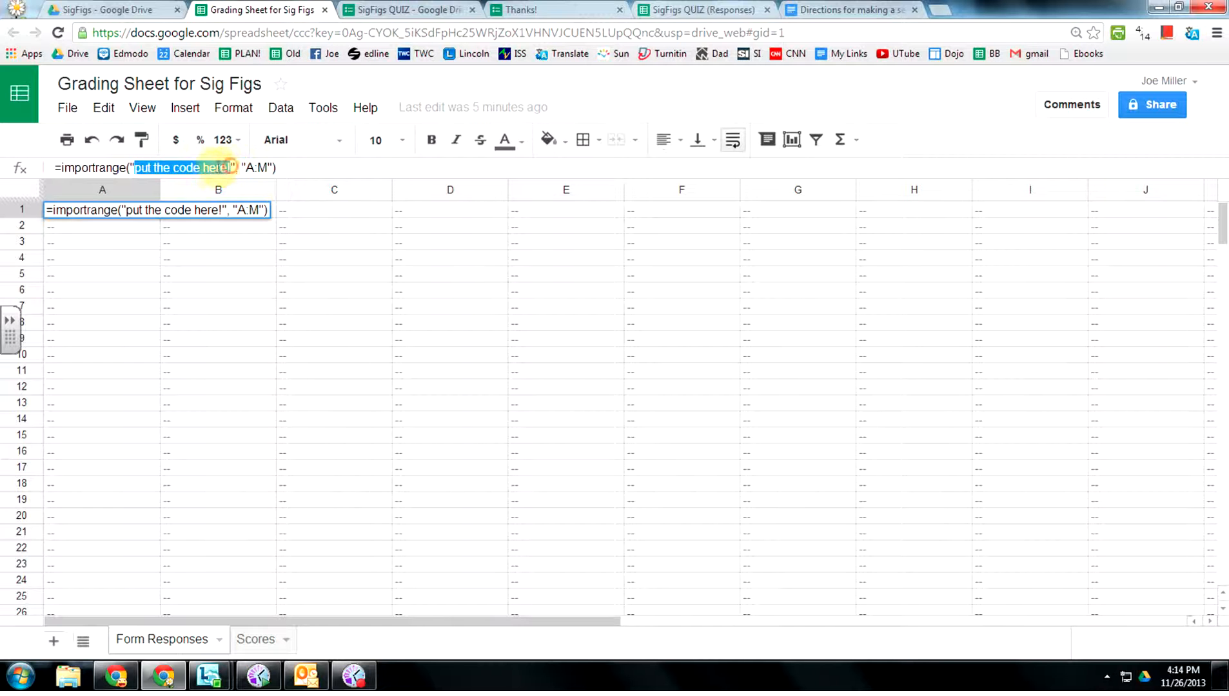
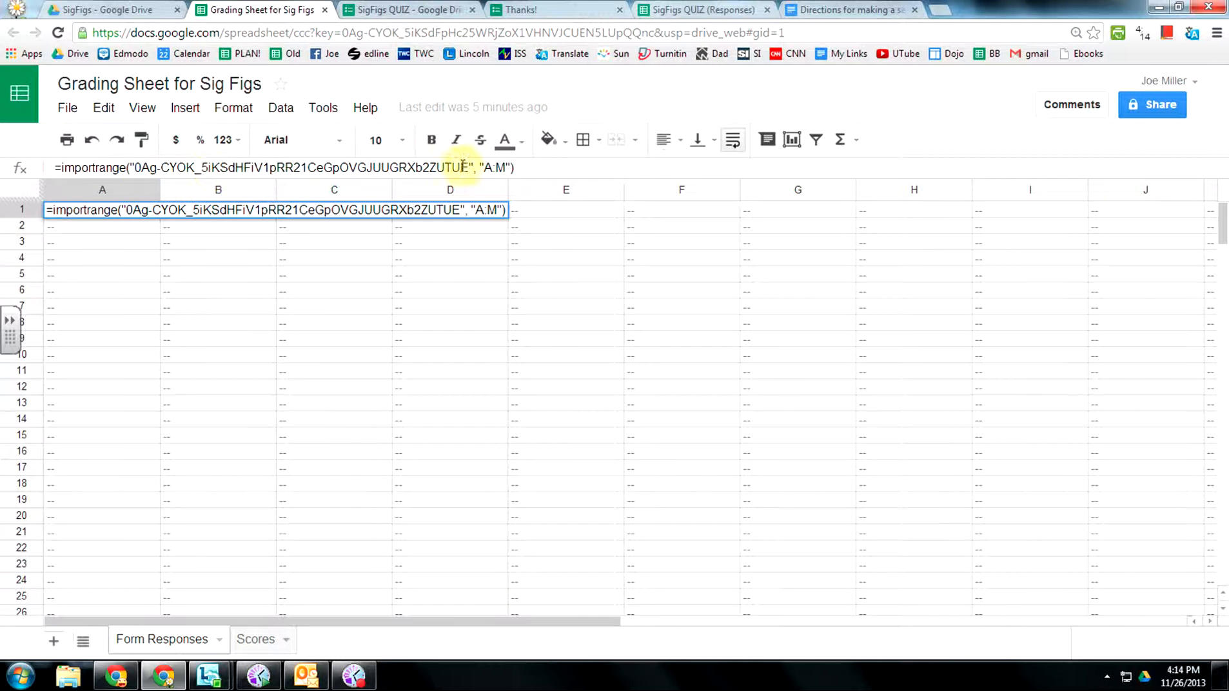
key("Return")
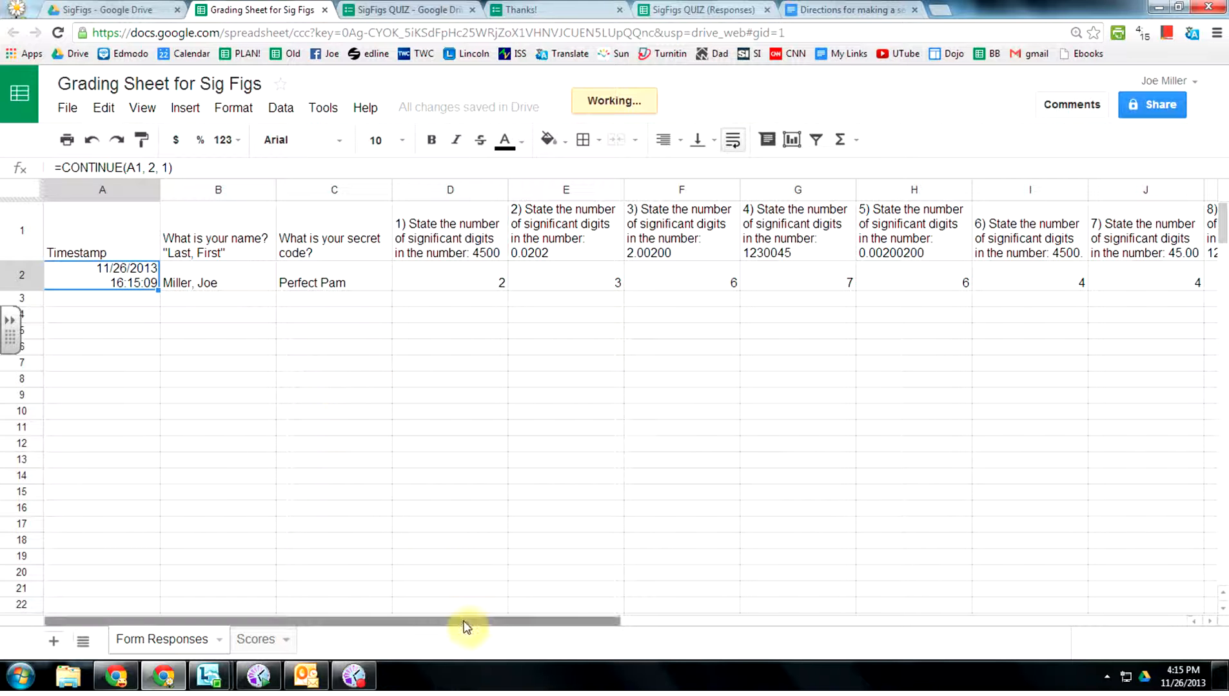
left_click_drag(466, 624, 527, 655)
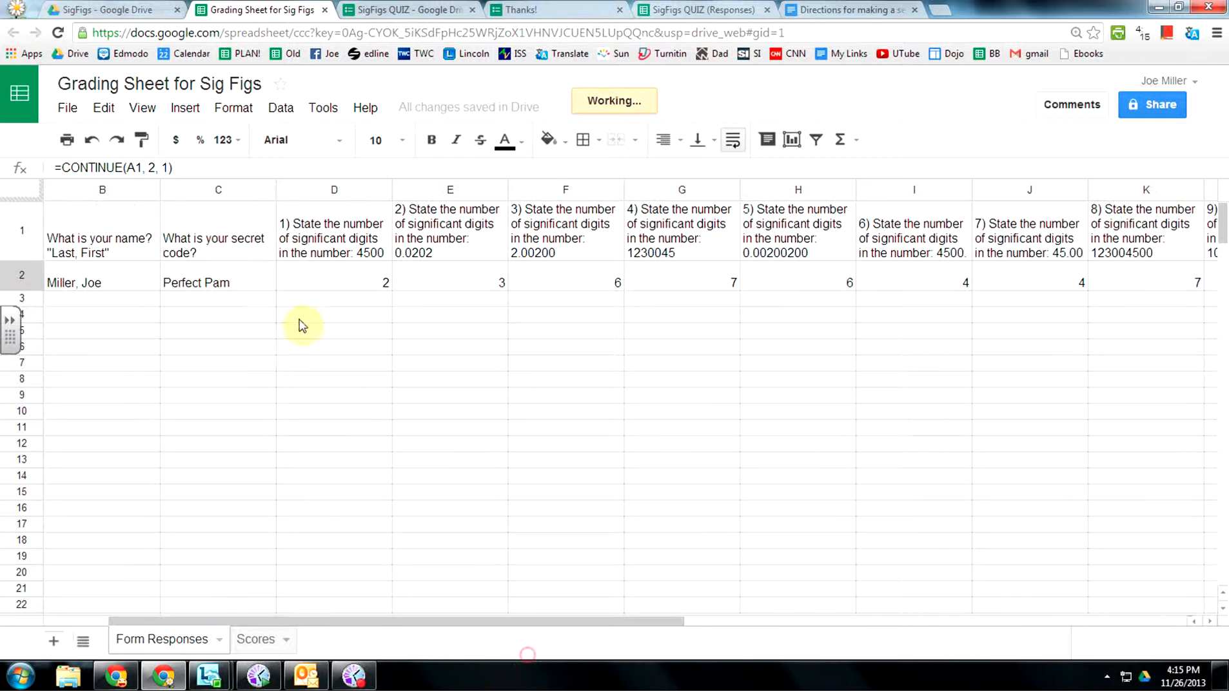
Check the Scores sheet, then hide the Form Responses sheet from its tab menu.
left_click(260, 640)
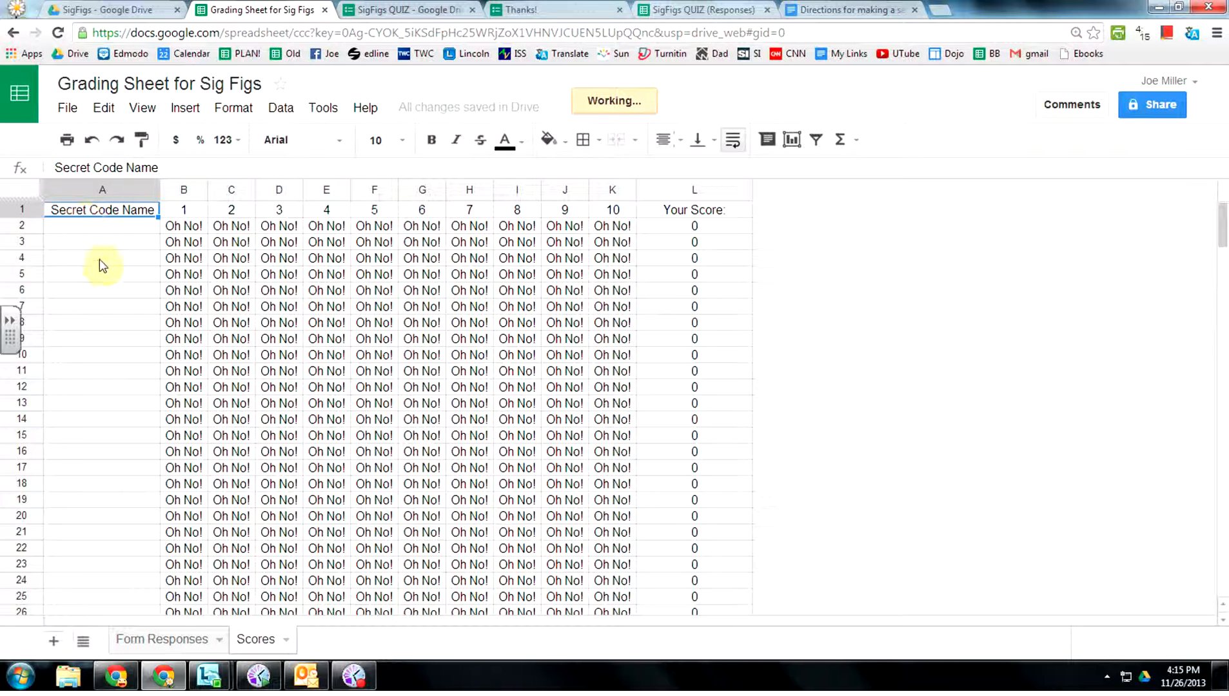
left_click(164, 640)
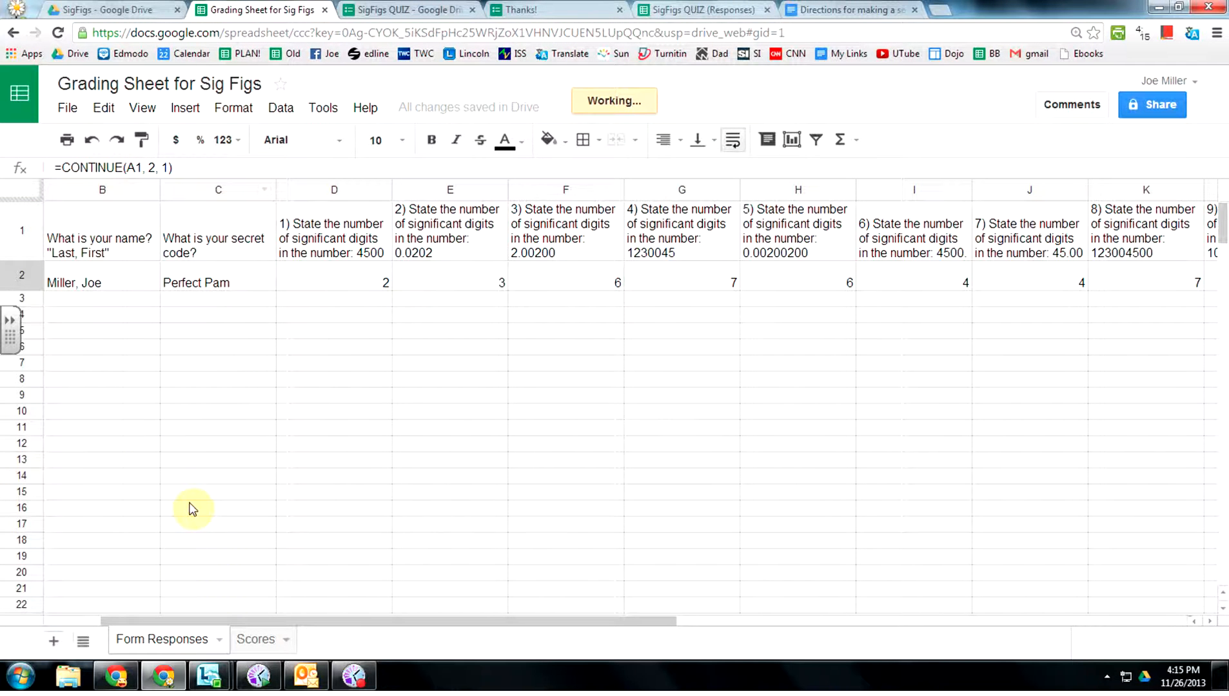
left_click(220, 640)
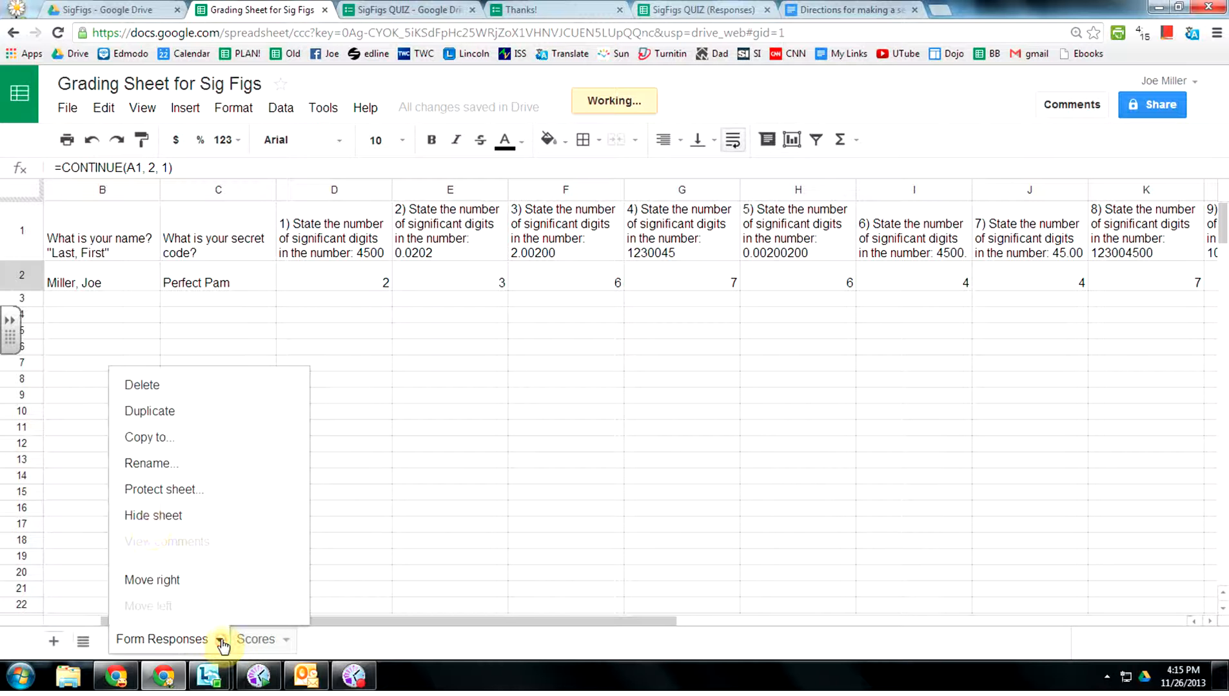
left_click(141, 521)
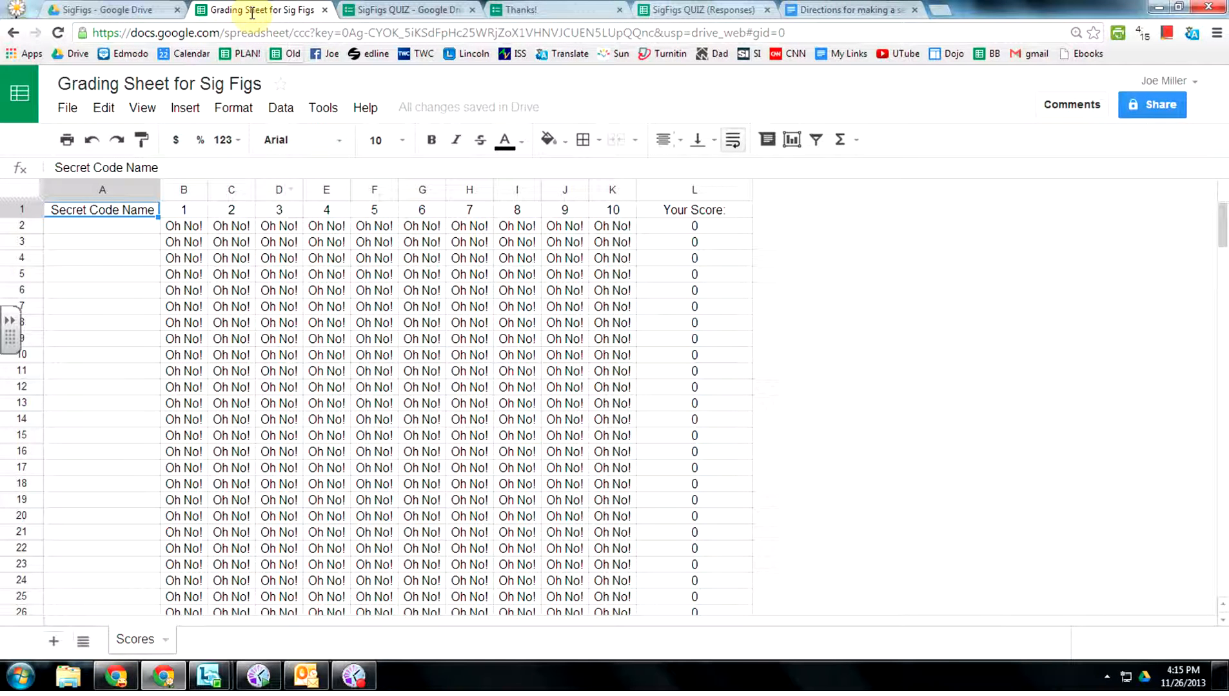
Change the grading sheet's link sharing so anyone with the link can view it.
left_click(795, 33)
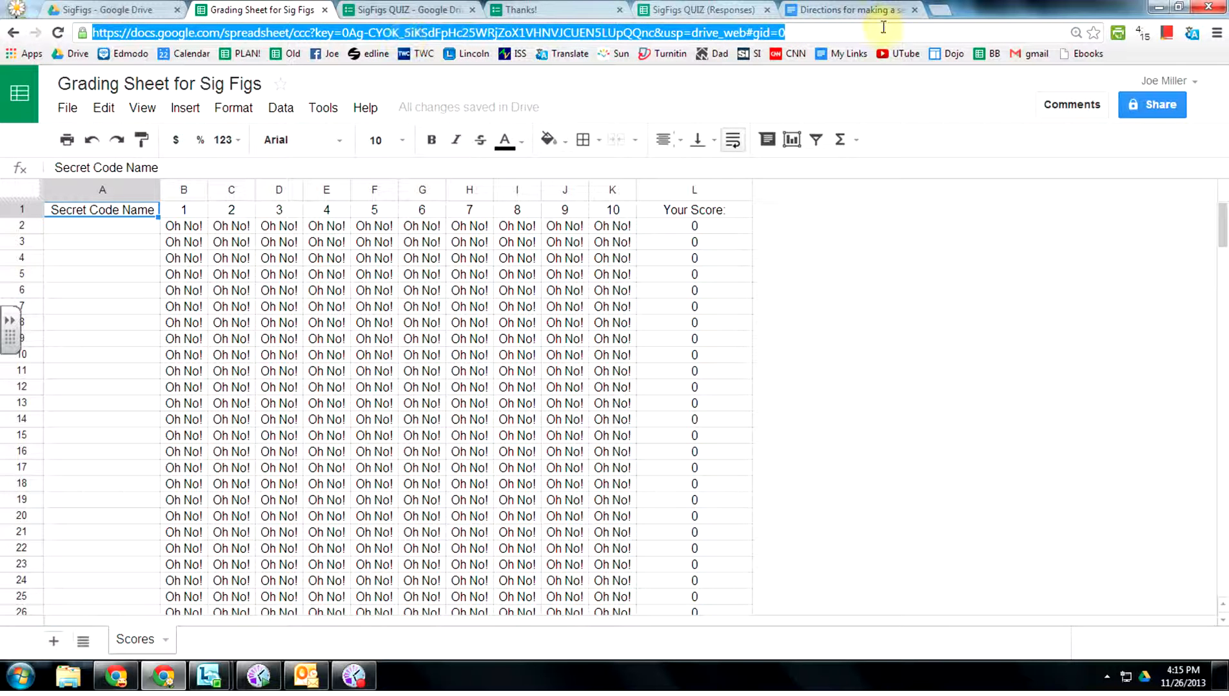
left_click(864, 34)
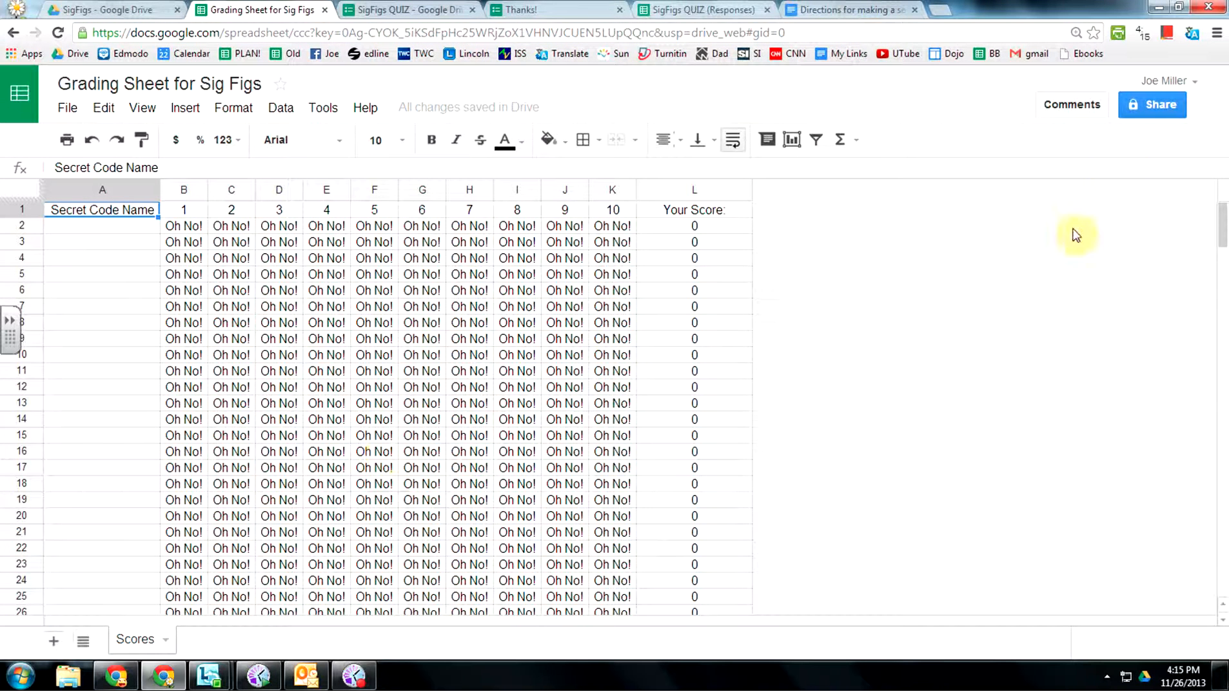
left_click(1150, 105)
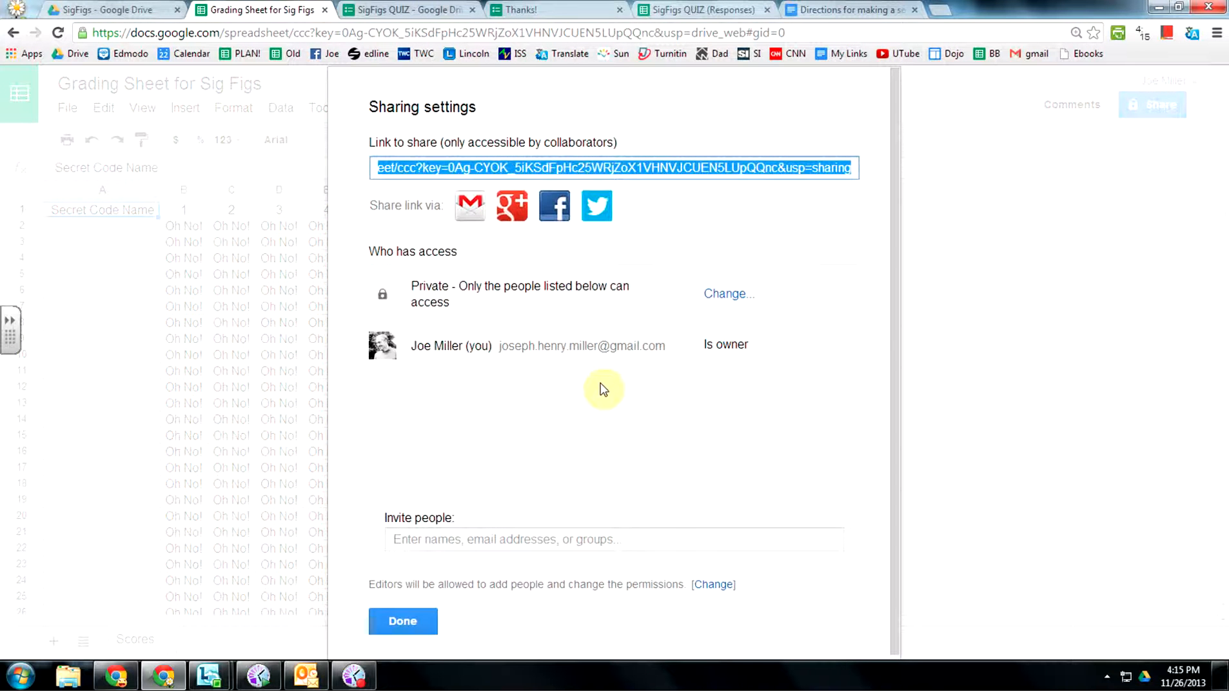
left_click(728, 294)
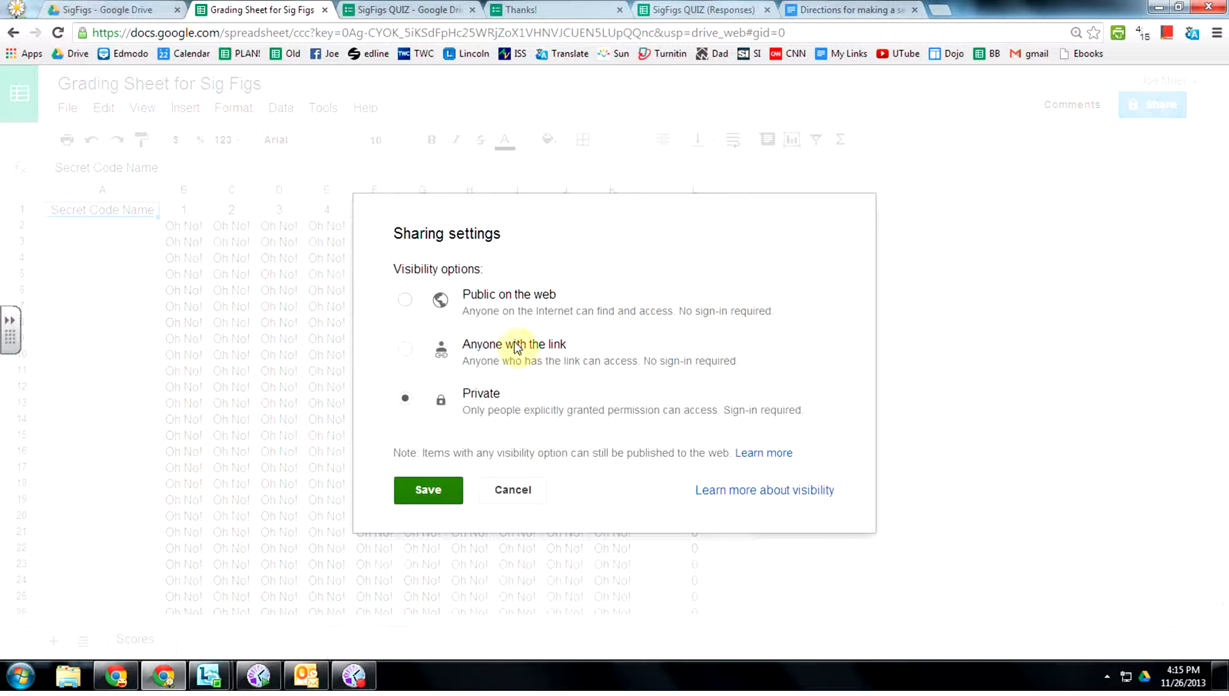
left_click(406, 351)
left_click(420, 528)
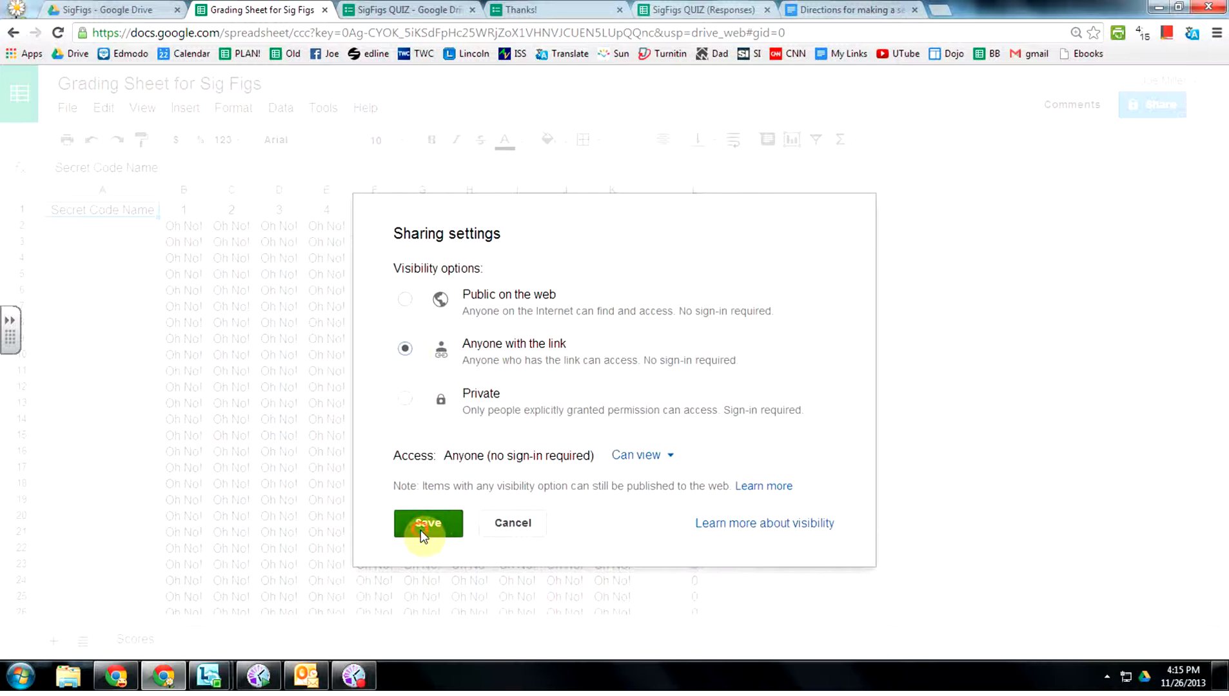
left_click(402, 623)
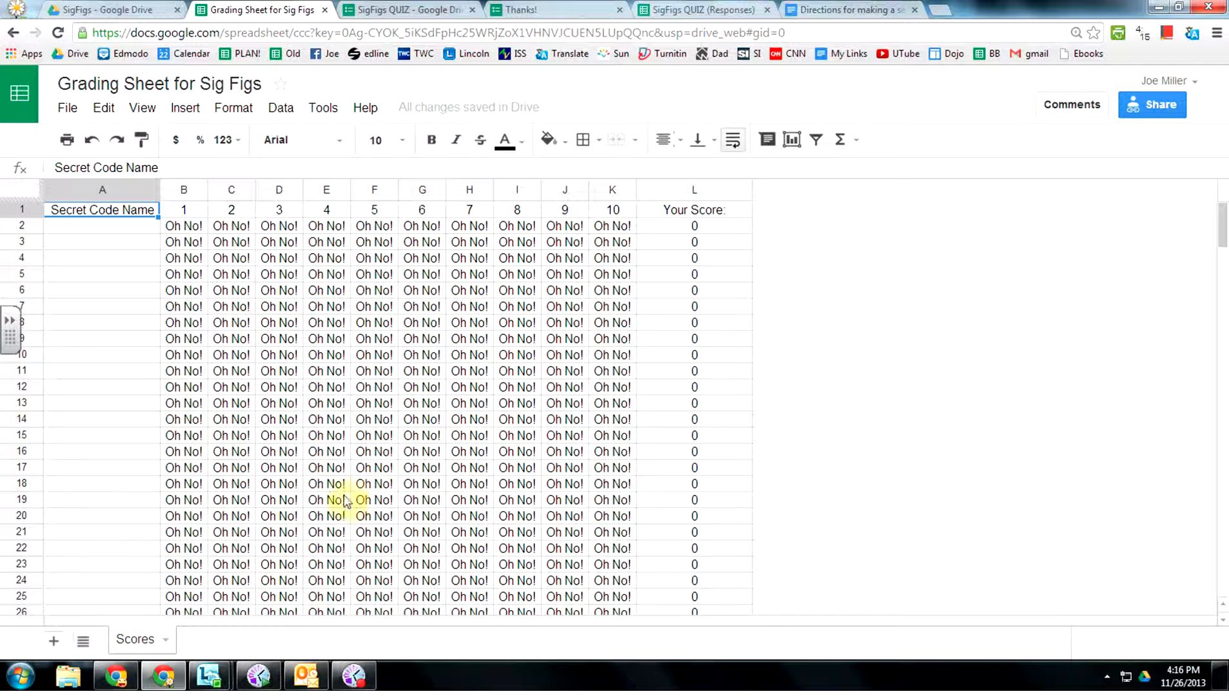
Copy the grading sheet's web address and go back to the SigFigs QUIZ form.
left_click(817, 33)
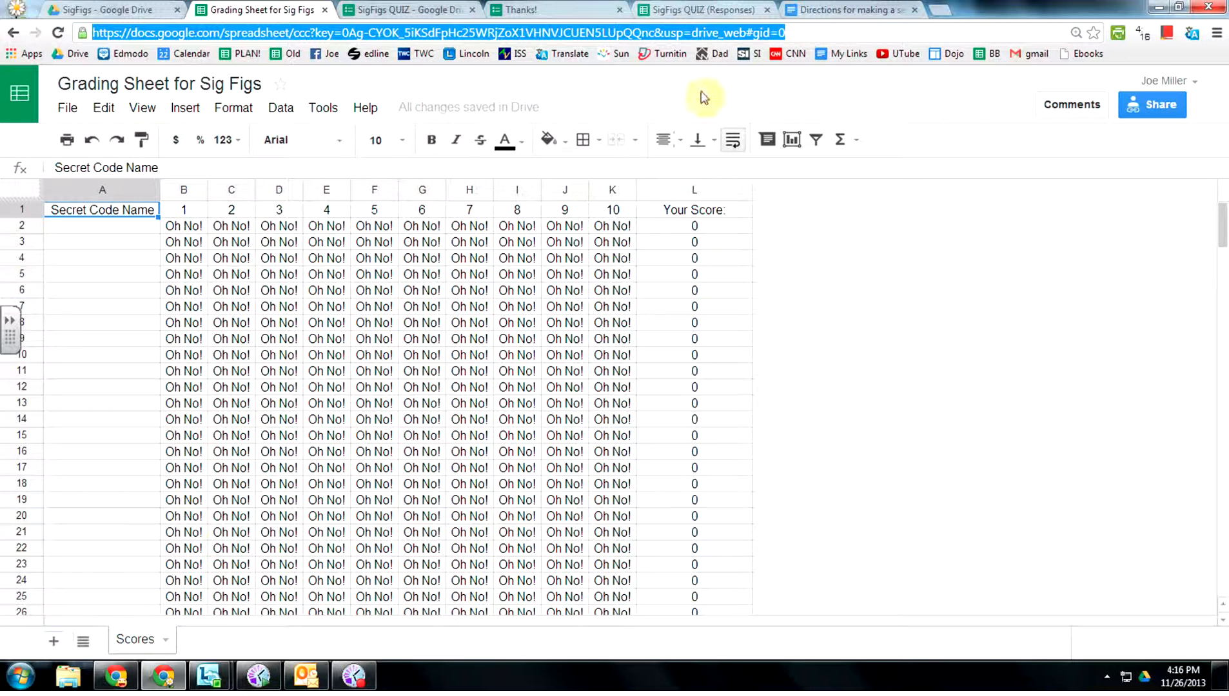
left_click(805, 34)
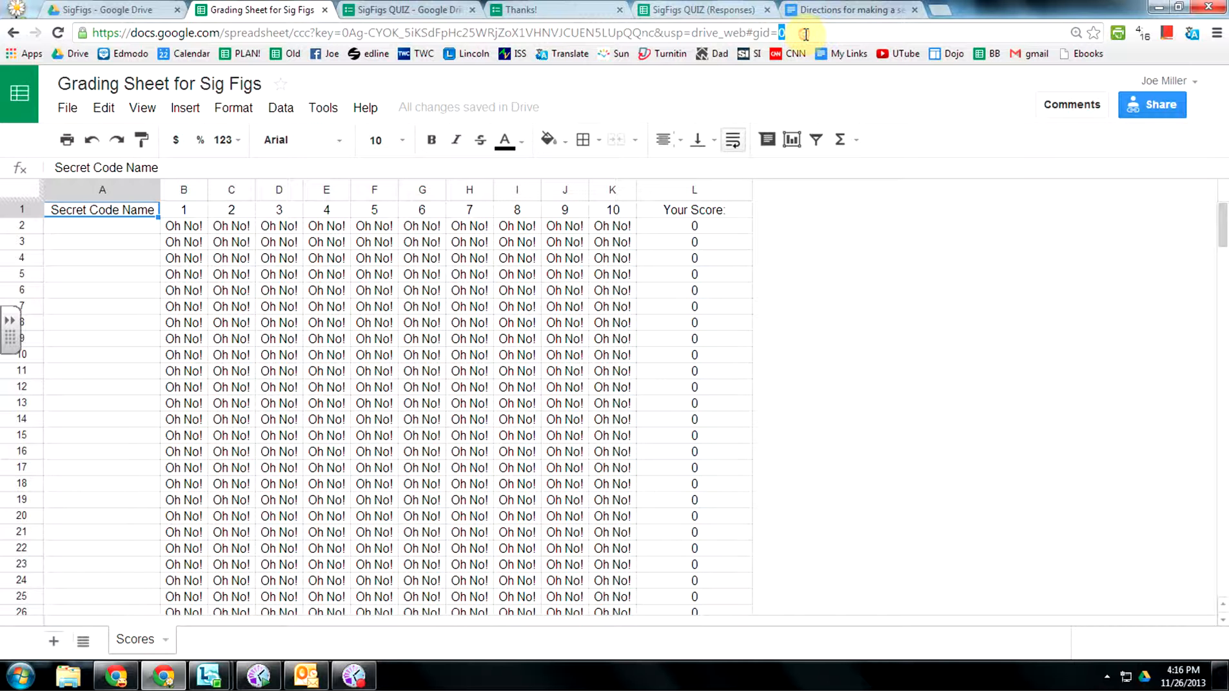
triple_click(806, 34)
key("ctrl+c")
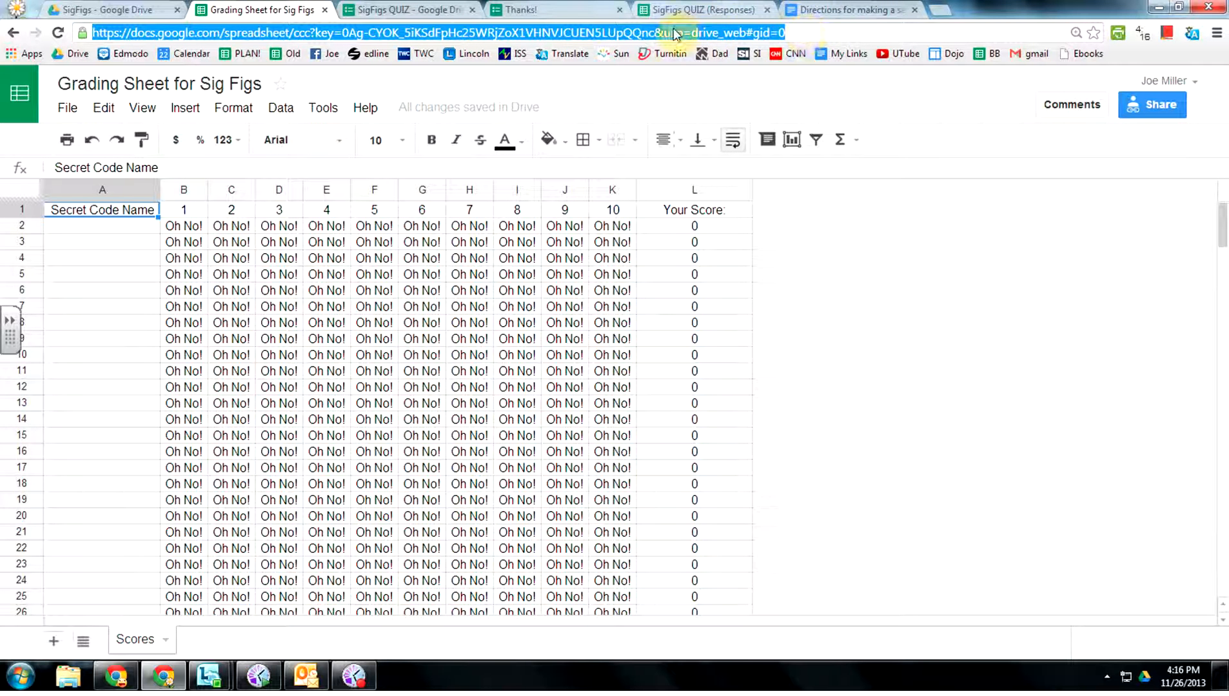
left_click(396, 12)
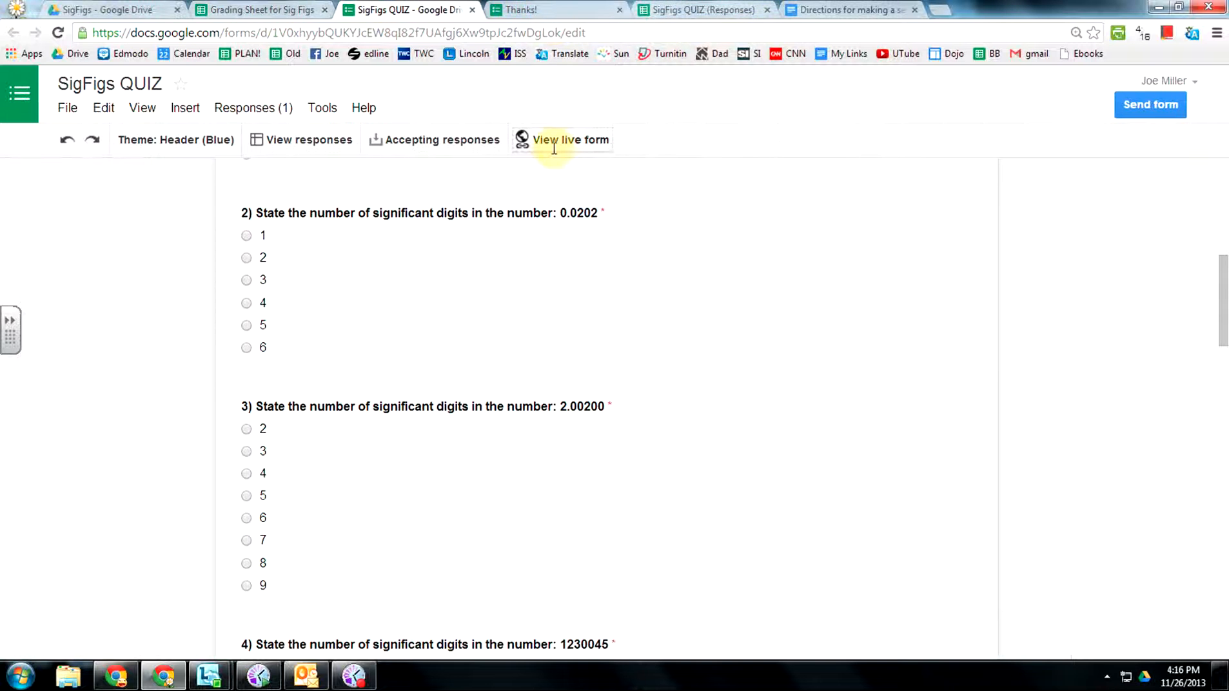
Replace the confirmation message's placeholder line with the grading sheet URL, then view the live quiz.
scroll(613, 212, "down", 5)
scroll(613, 210, "down", 15)
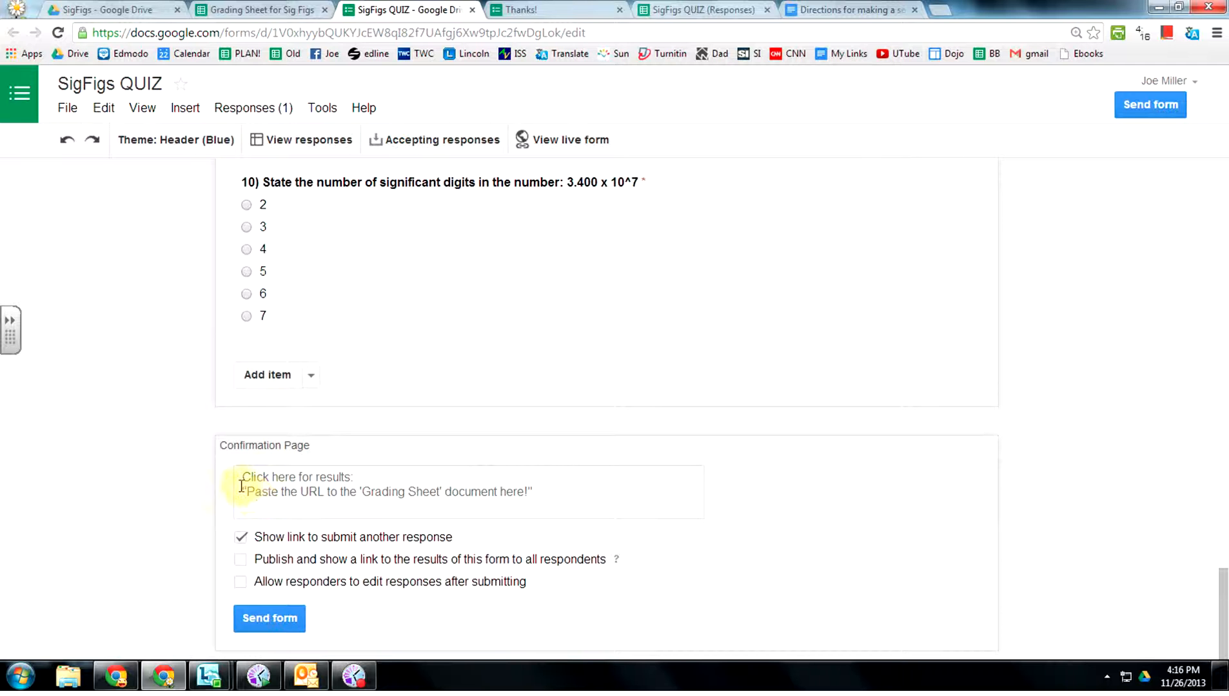
left_click_drag(247, 492, 530, 492)
key("ctrl+v")
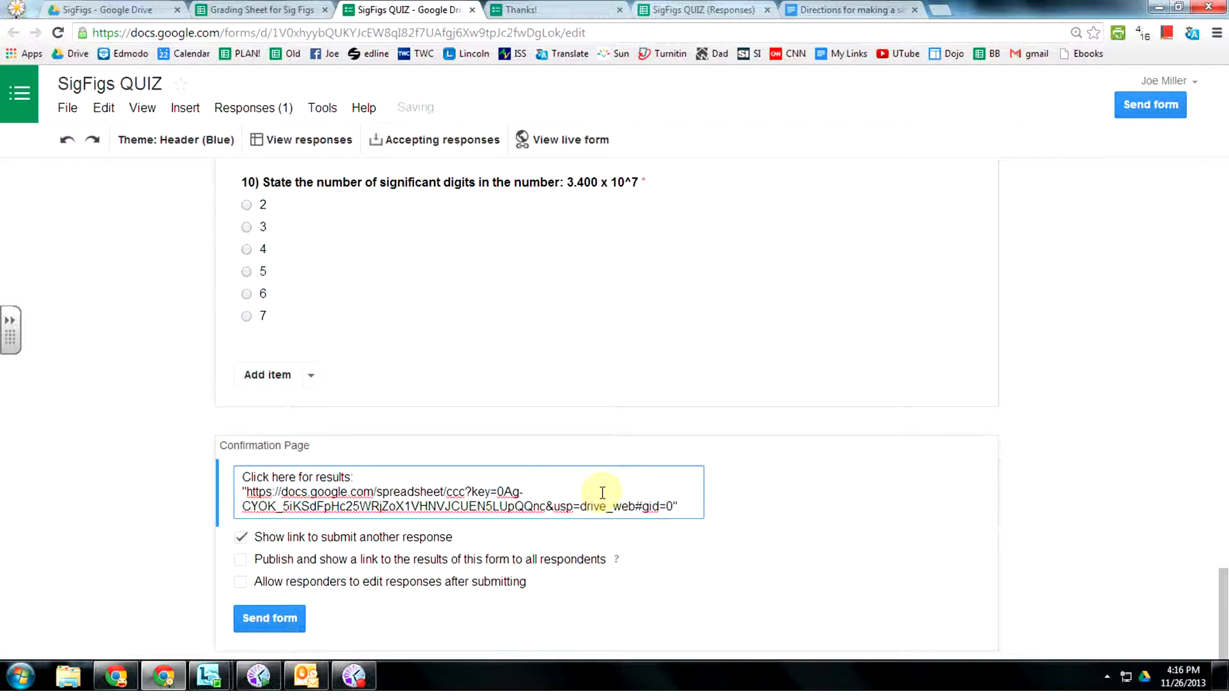
key("Return")
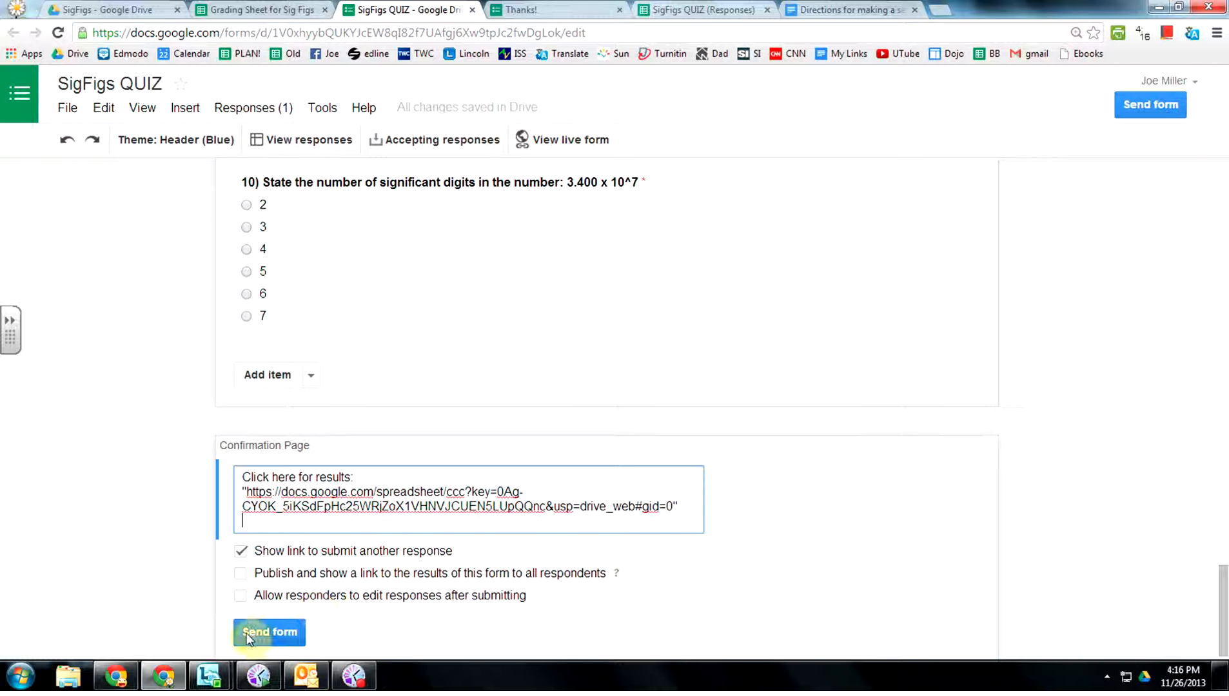
left_click(554, 140)
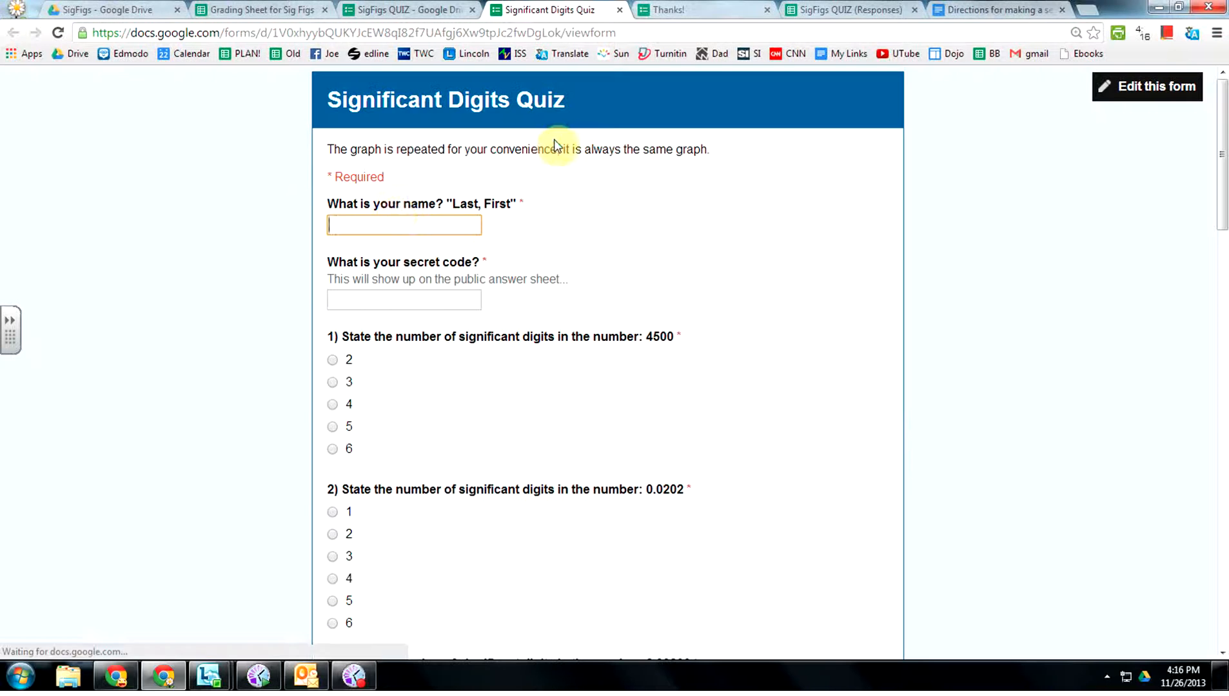
Fill in the respondent's name and secret code, and answer questions 1–3 with 5, 1 and 6.
left_click(380, 222)
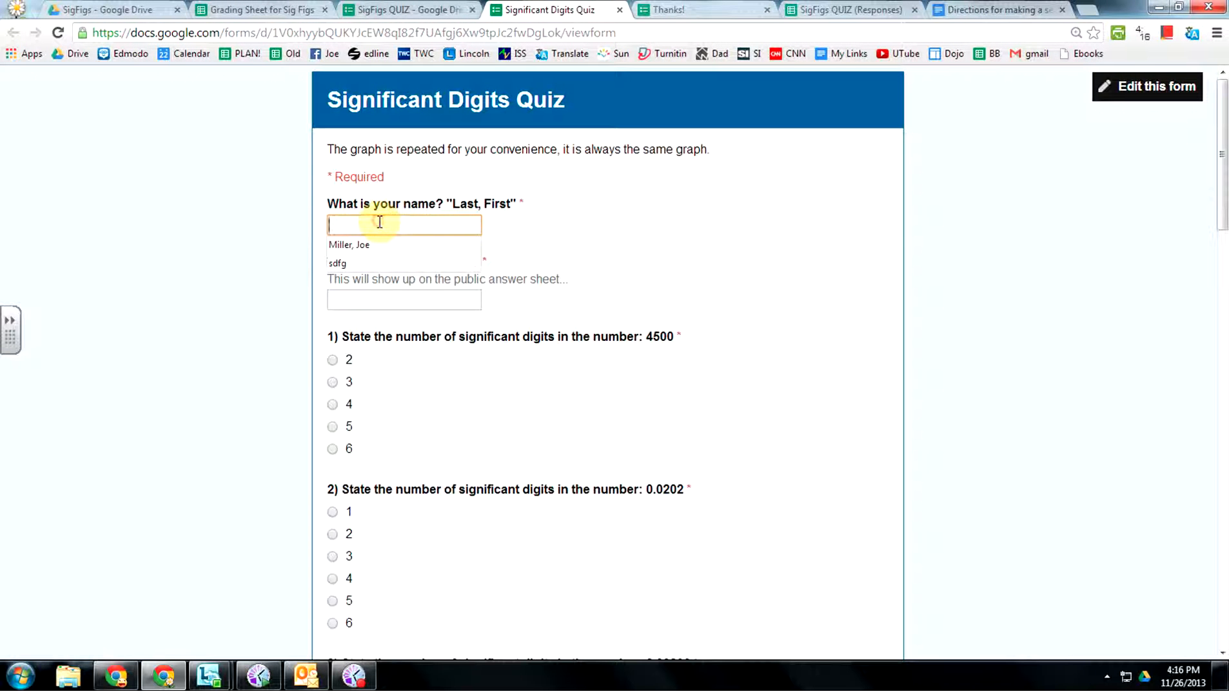
left_click(352, 246)
left_click(362, 298)
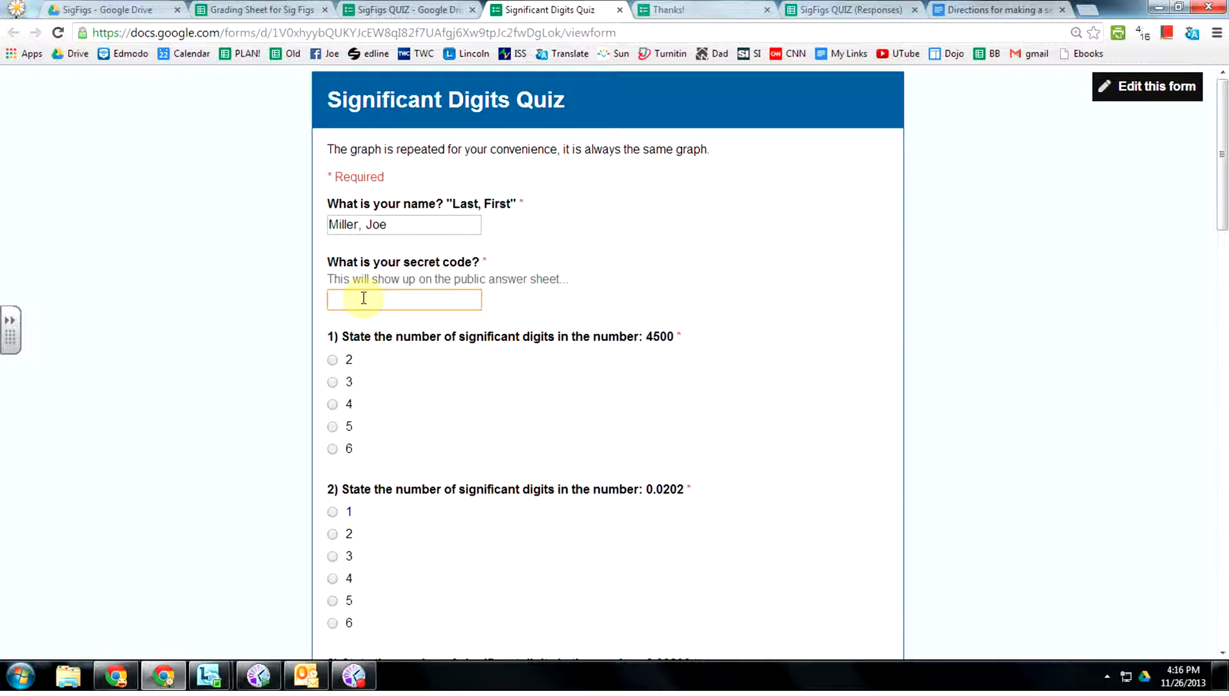
left_click(333, 426)
left_click(333, 513)
scroll(332, 513, "down", 4)
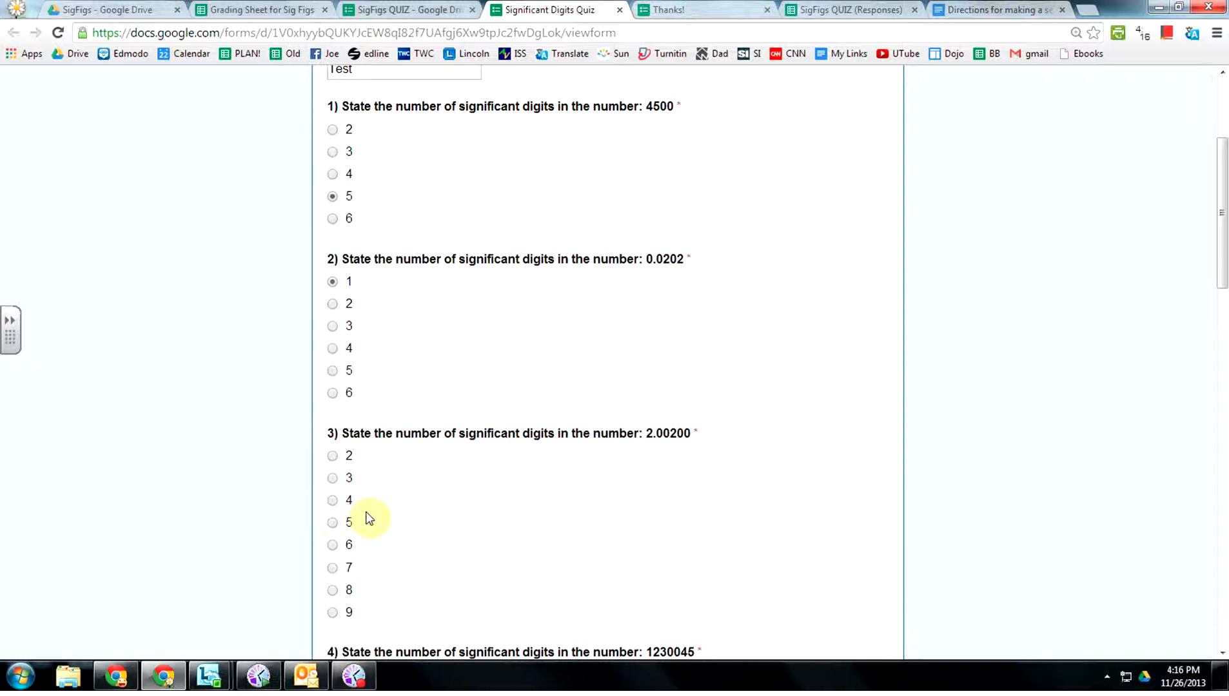
left_click(333, 545)
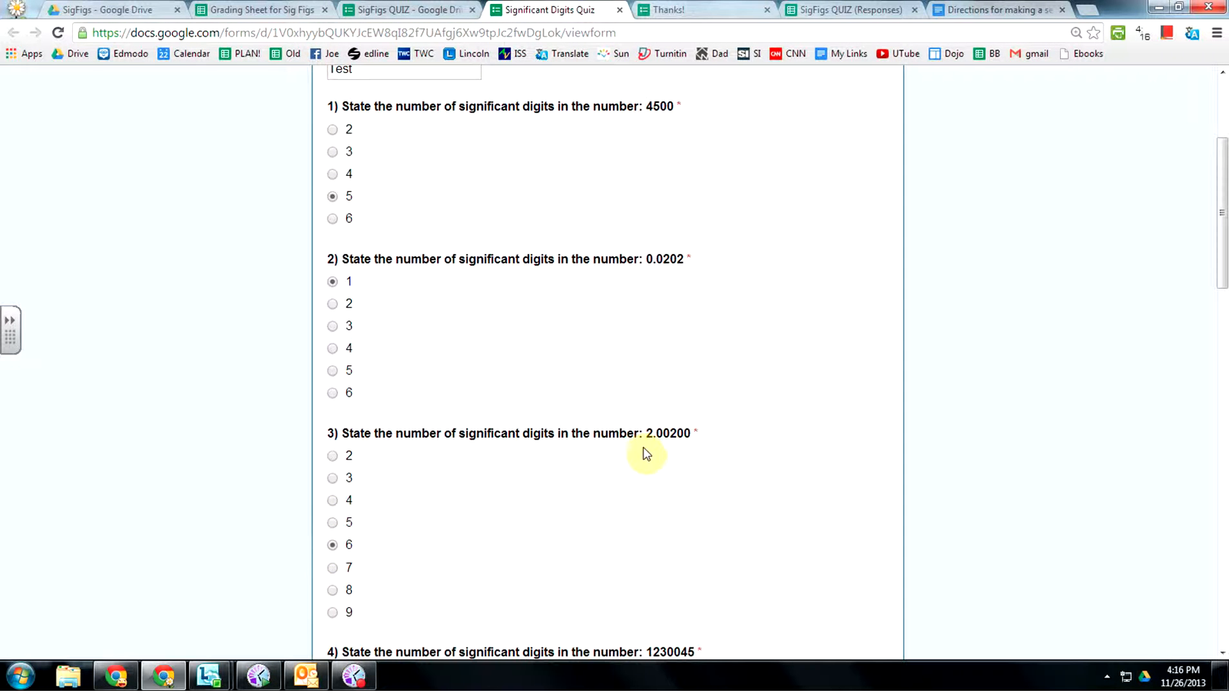
Answer questions 5, 6, 8, 9 and 10 with 5, 4, 7, 3 and 2, then submit.
scroll(582, 510, "down", 4)
scroll(335, 490, "down", 4)
left_click(333, 497)
scroll(336, 500, "down", 4)
left_click(334, 474)
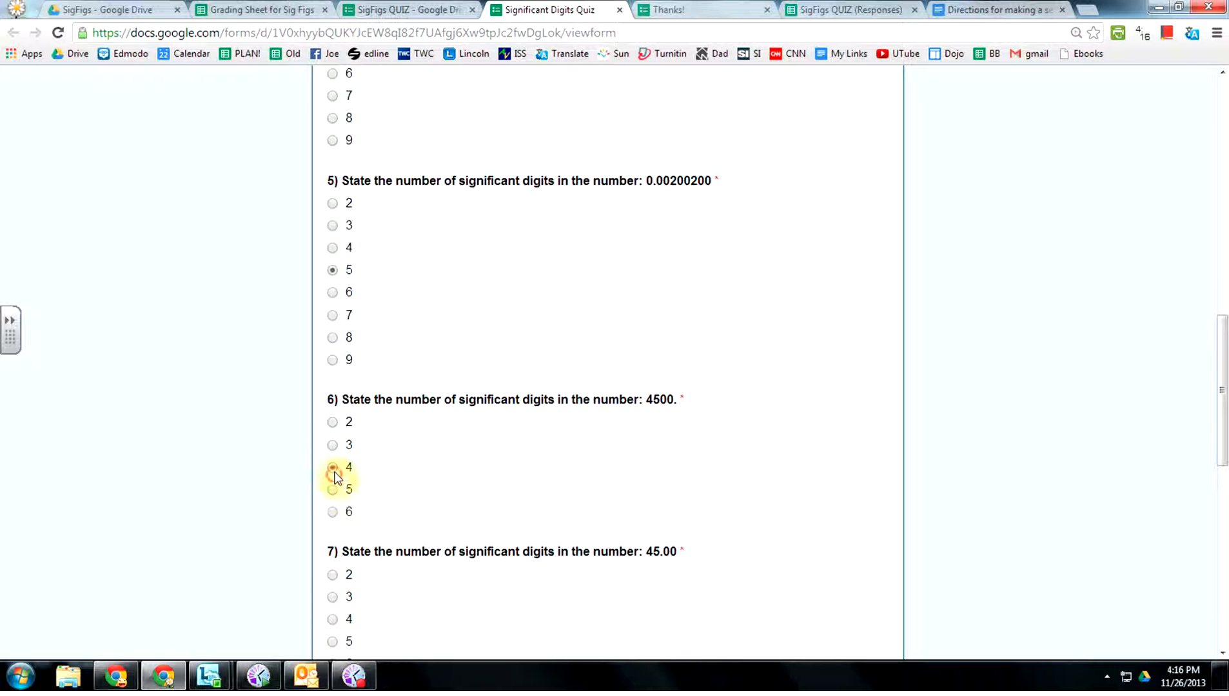
scroll(334, 606, "down", 4)
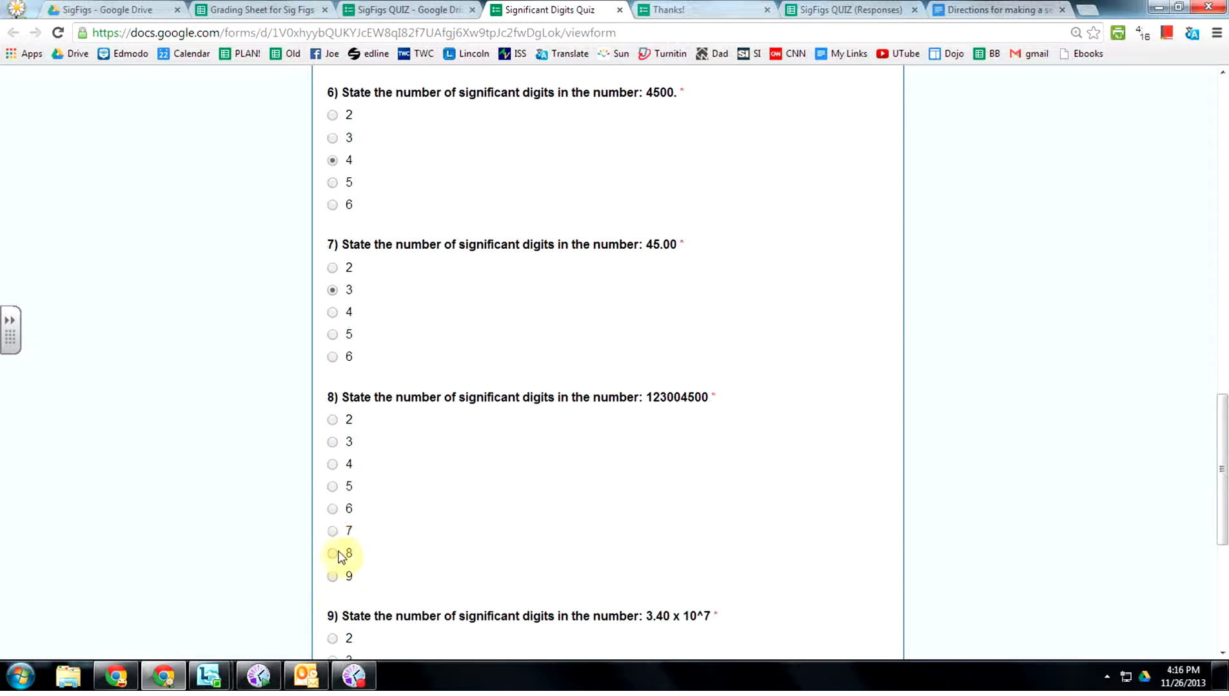
left_click(332, 530)
scroll(507, 479, "down", 1)
scroll(508, 479, "down", 1)
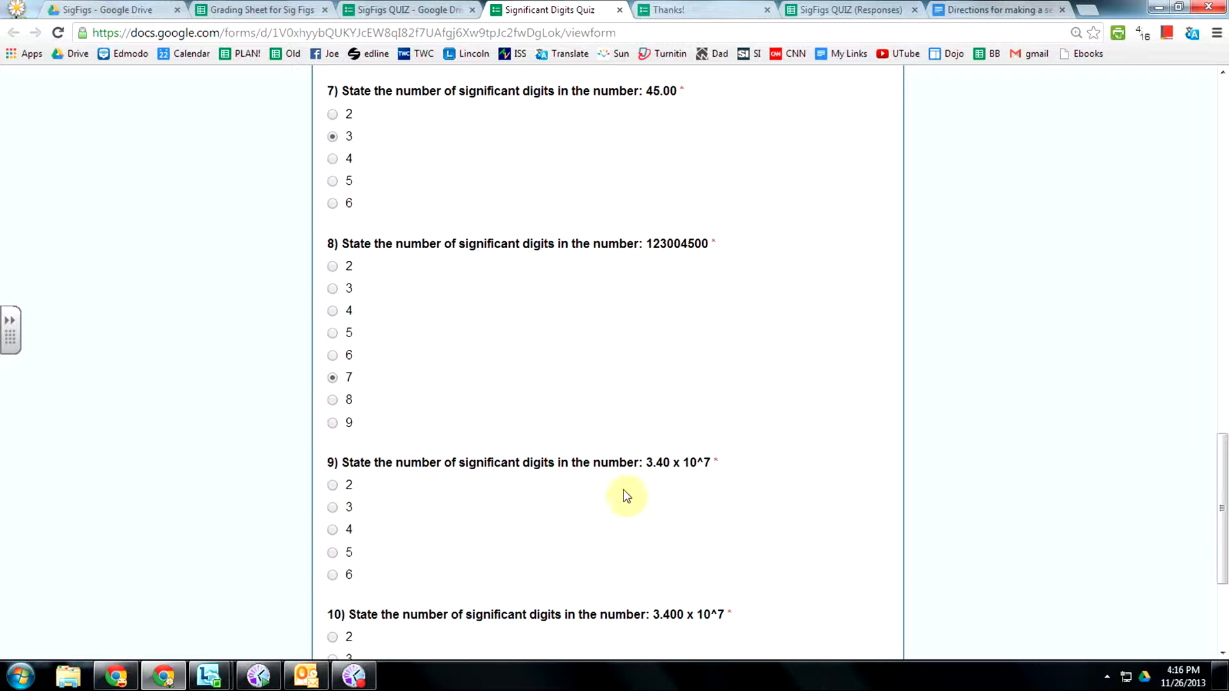
left_click(332, 508)
left_click(332, 637)
scroll(654, 525, "down", 3)
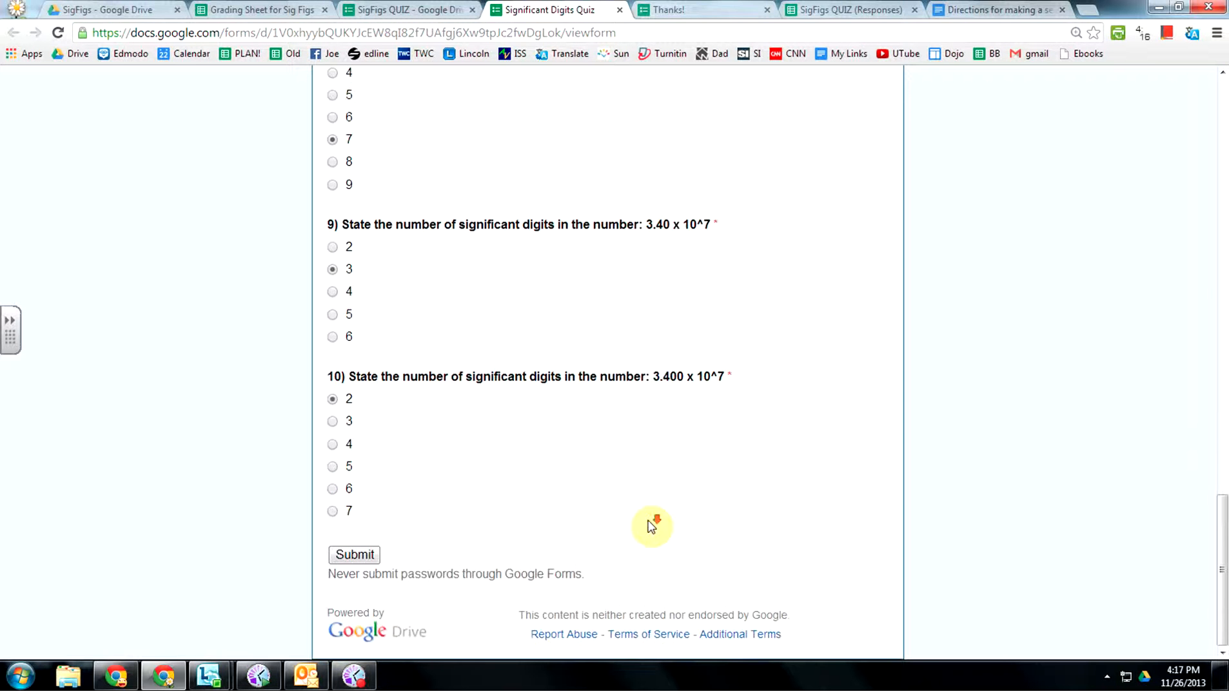
left_click(354, 554)
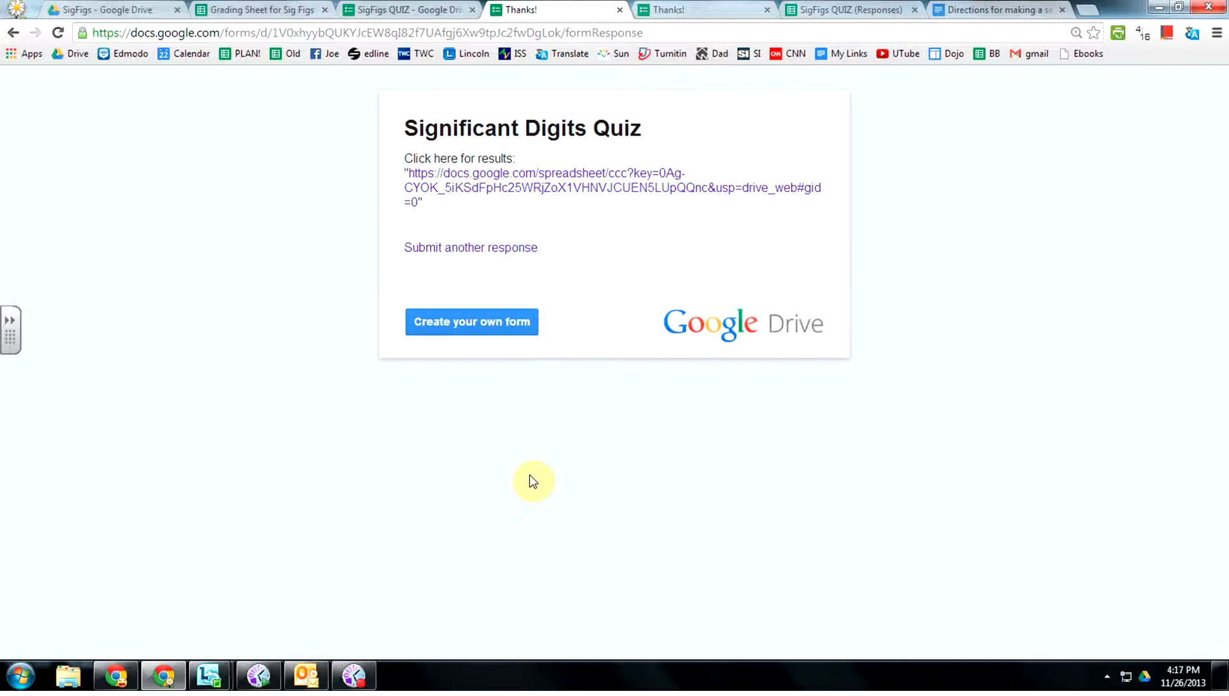
Open the grading sheet from the results link, reload it, and show the Form Responses sheet.
left_click(548, 180)
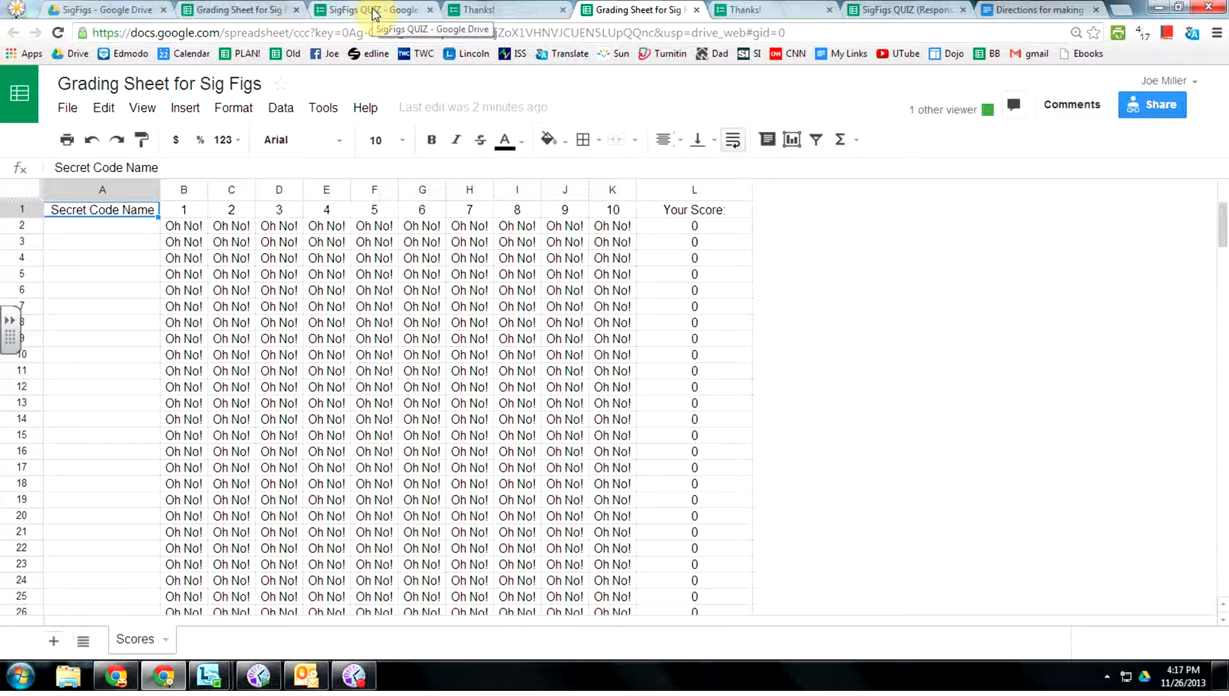
left_click(890, 11)
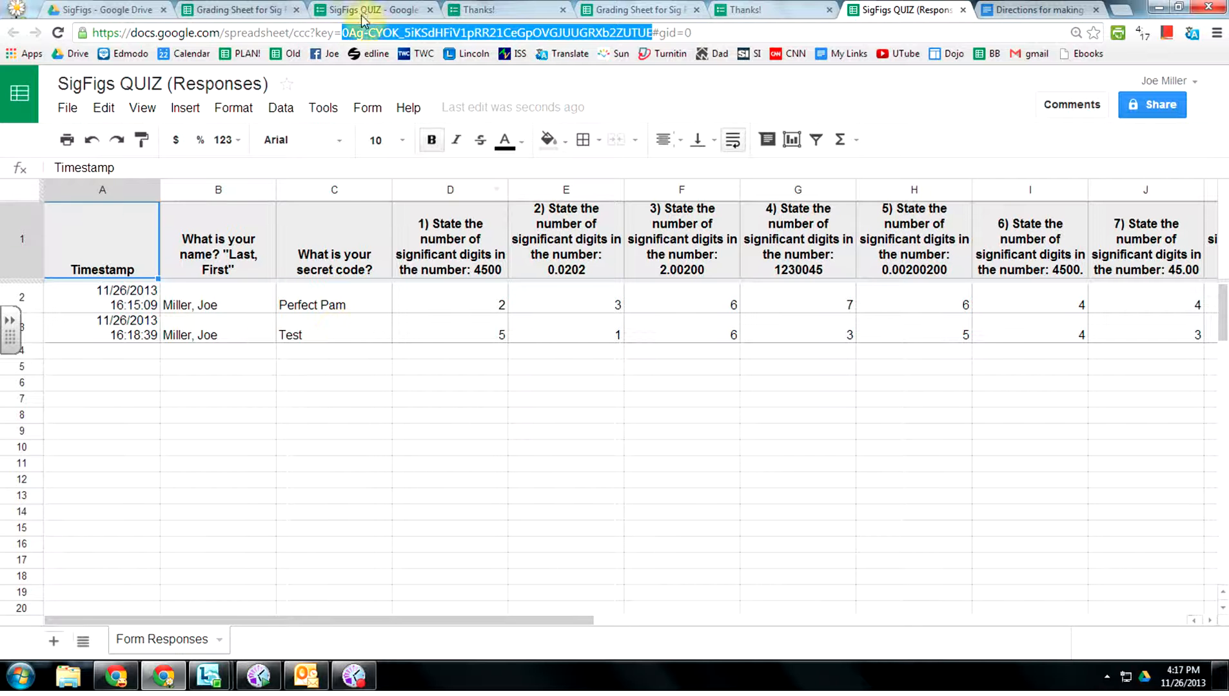
left_click(249, 12)
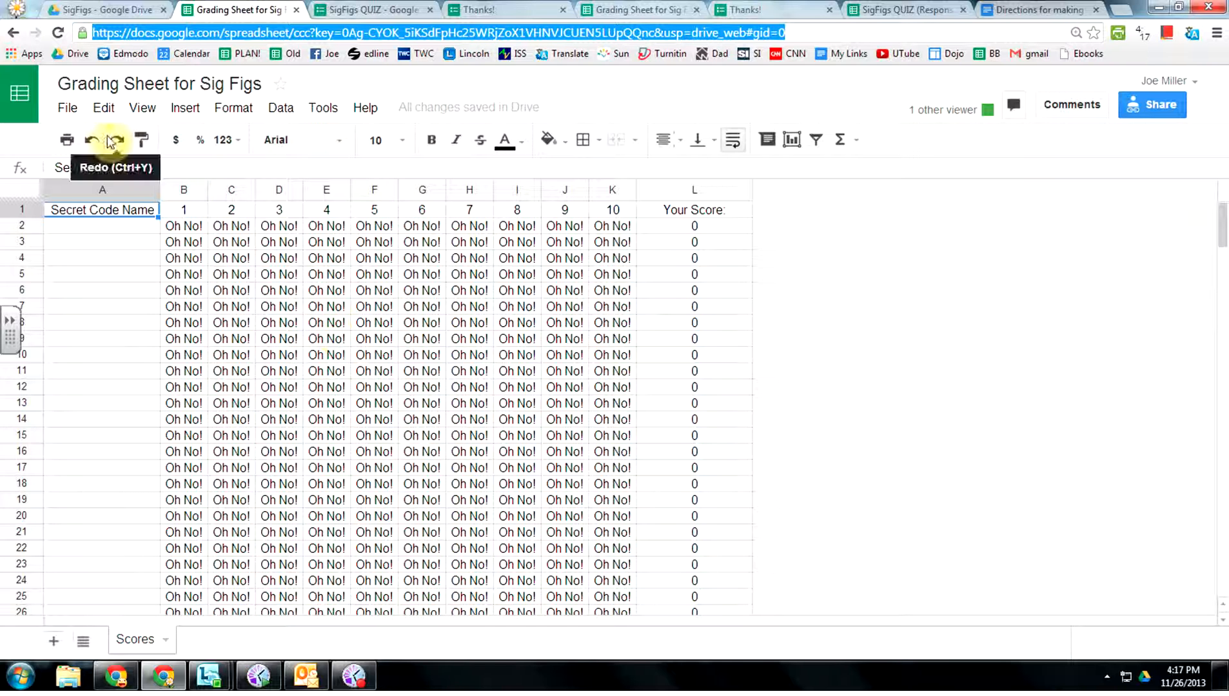
left_click(58, 33)
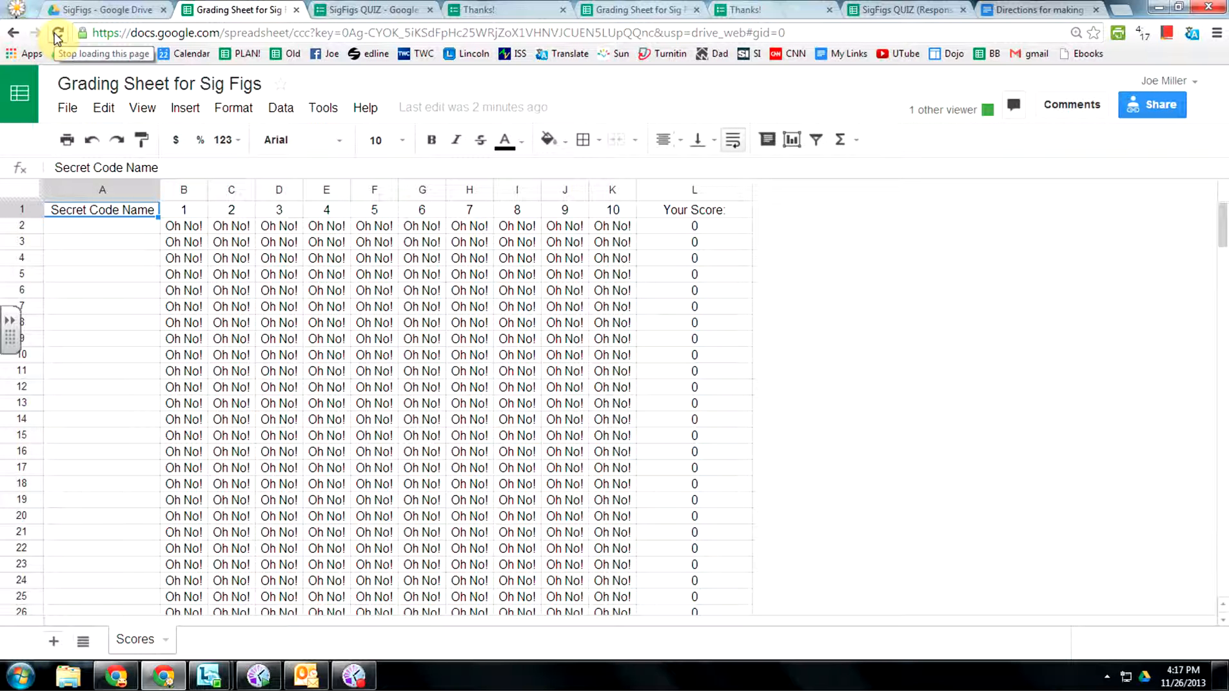
left_click(81, 645)
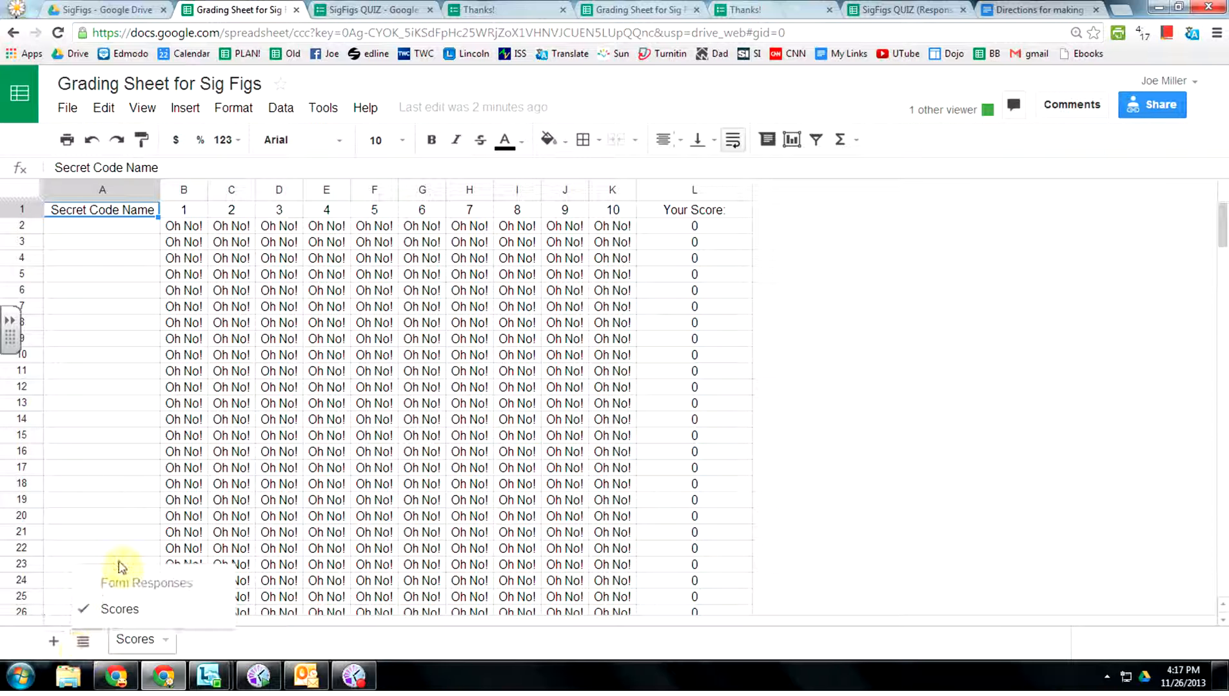
left_click(115, 588)
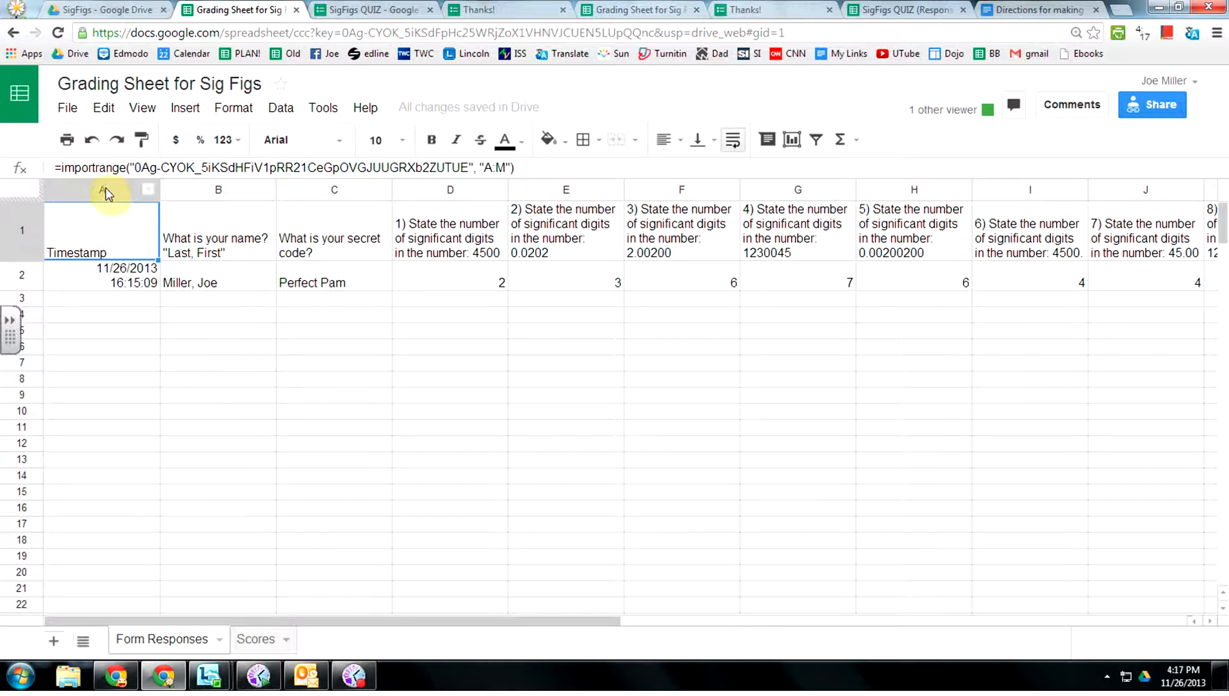
Reload the grading sheet and hide Form Responses again, leaving Scores with code Test scoring 4.
left_click(57, 33)
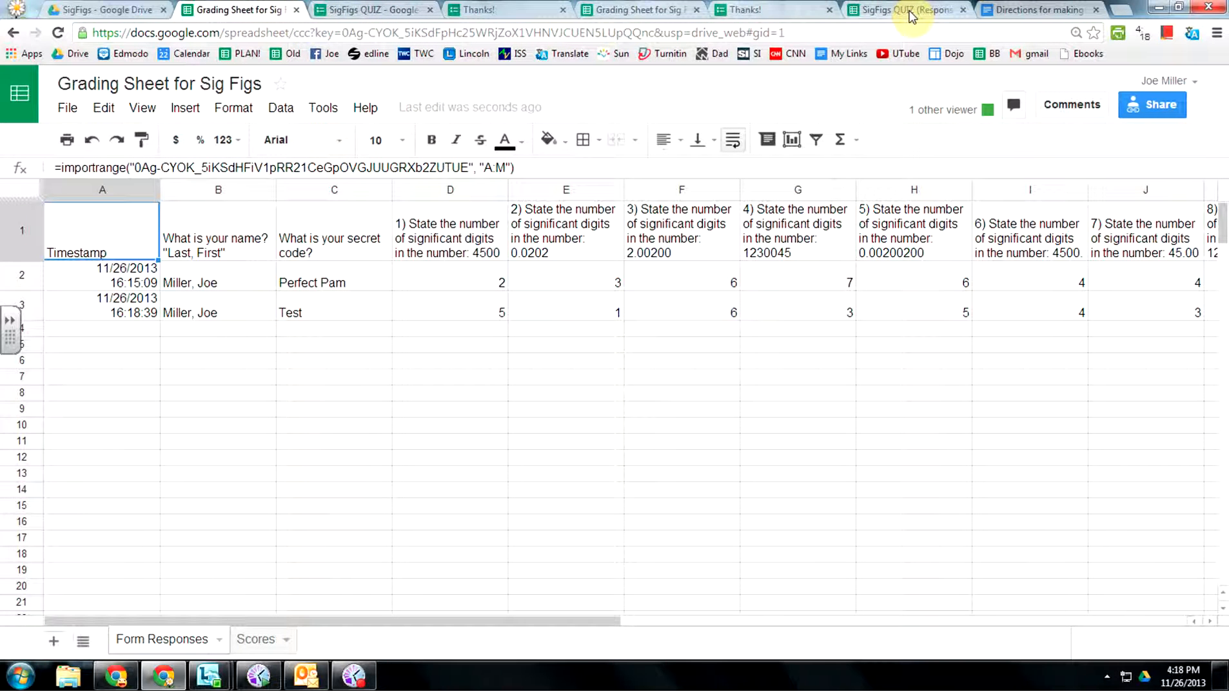
left_click(620, 11)
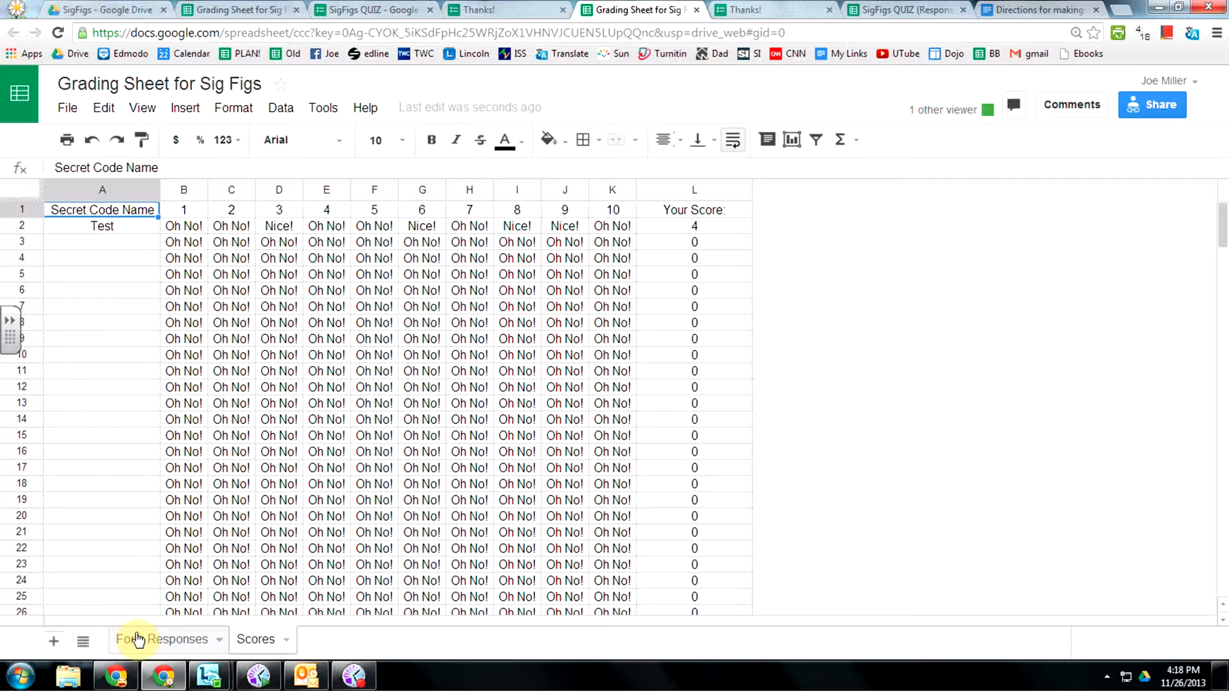
left_click(218, 640)
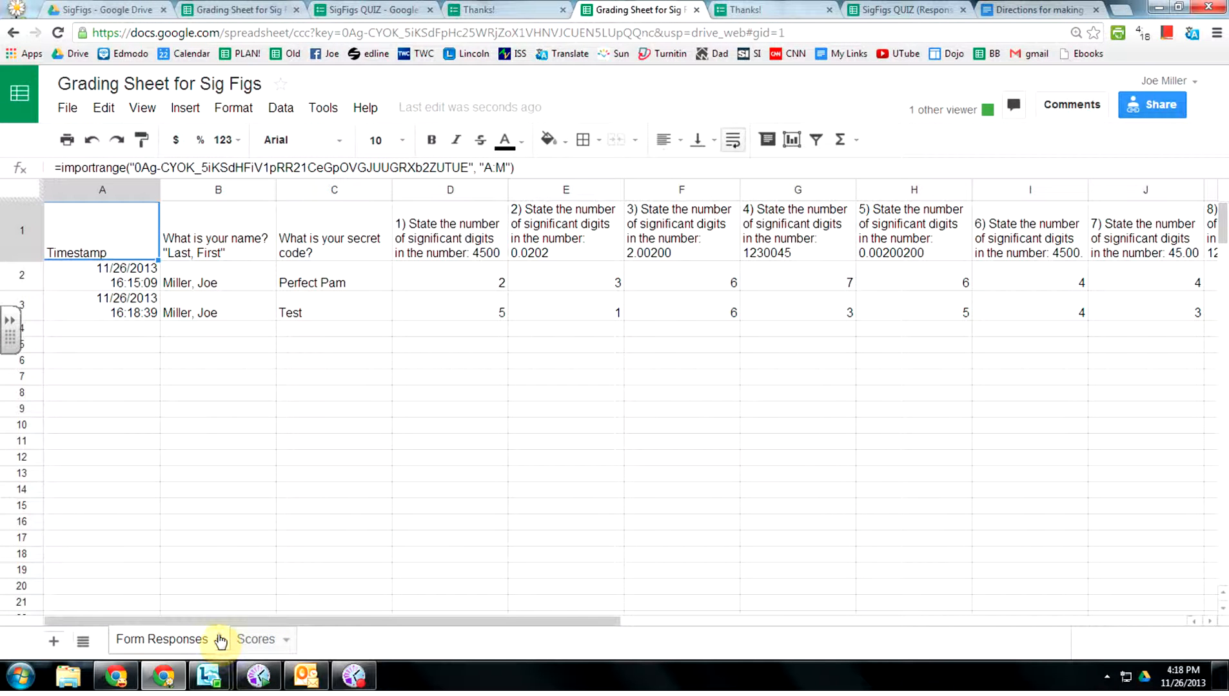
left_click(219, 640)
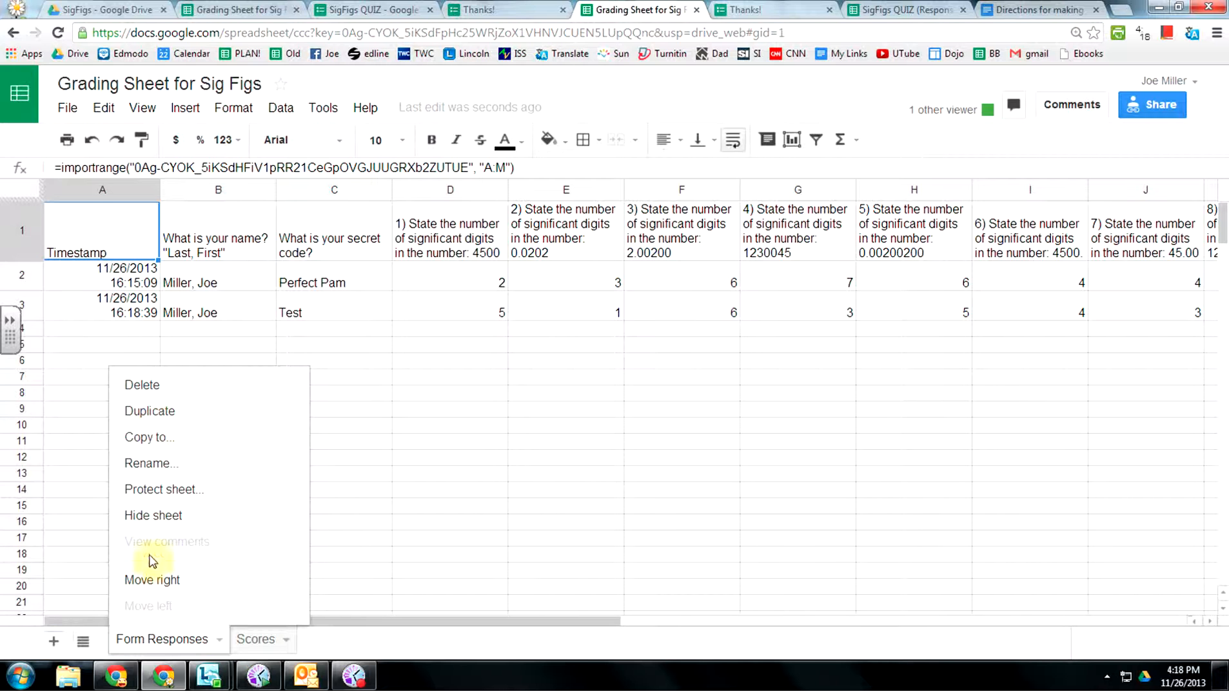
left_click(141, 513)
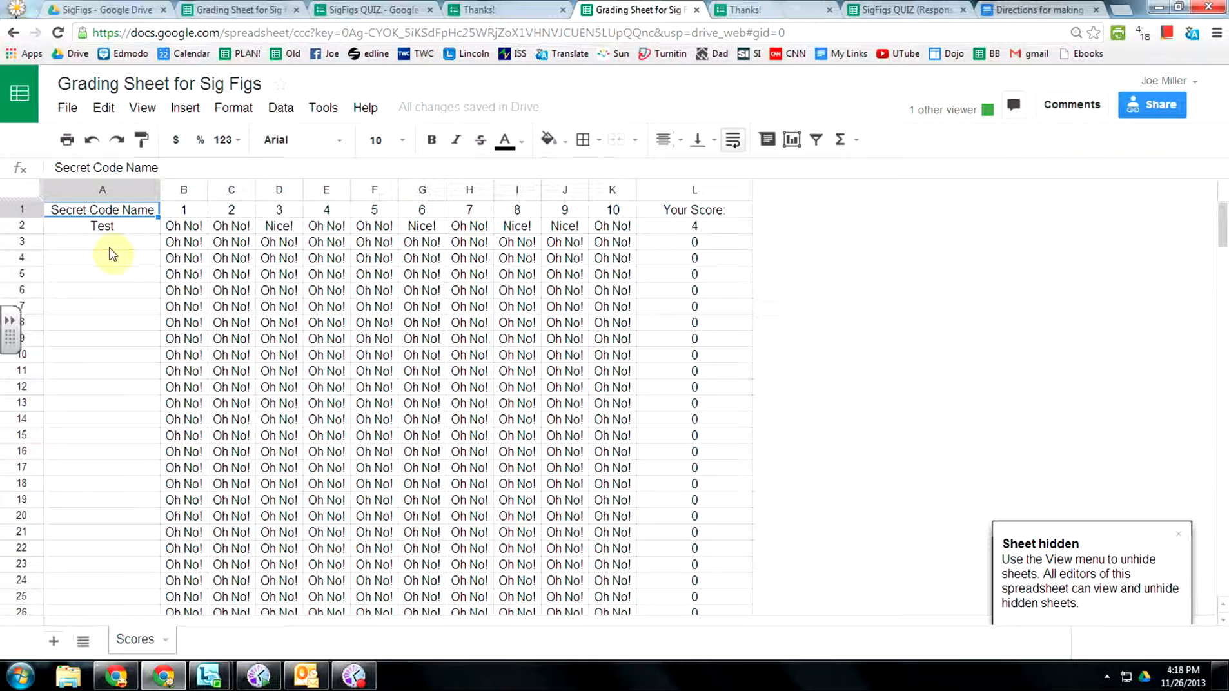
Start another response, fill in name and secret code, and answer questions 1–3 with 3, 2 and 7.
left_click(489, 10)
left_click(419, 248)
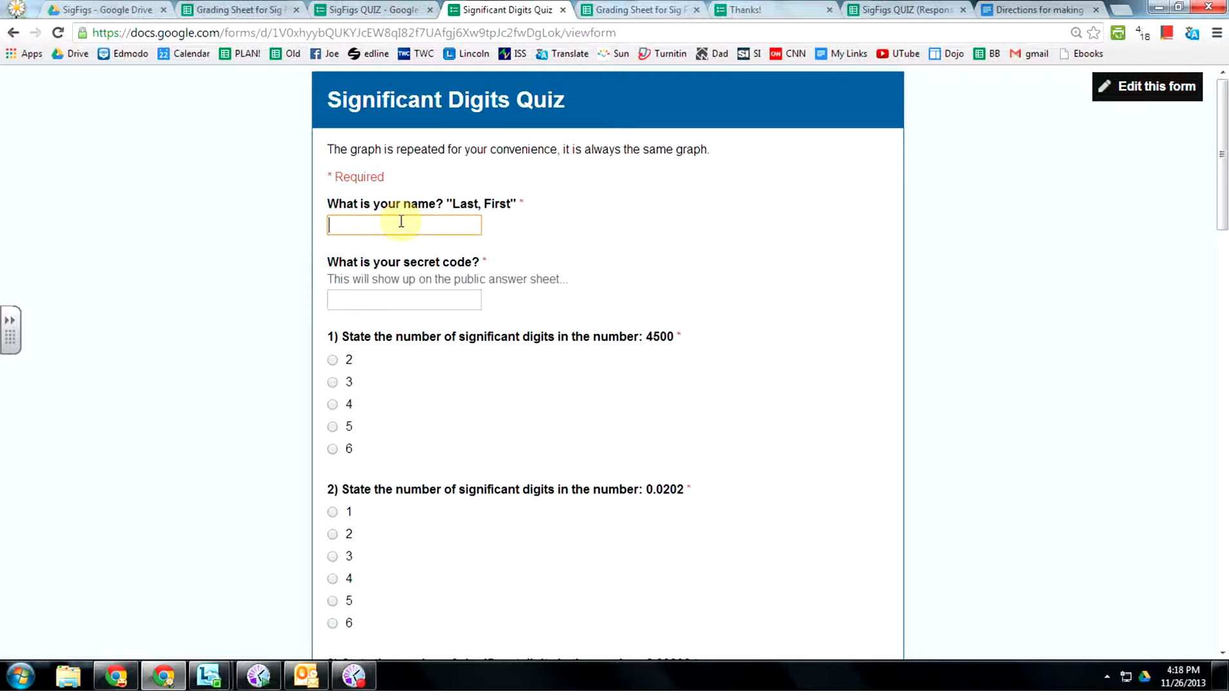
type("m")
left_click(361, 246)
left_click(369, 302)
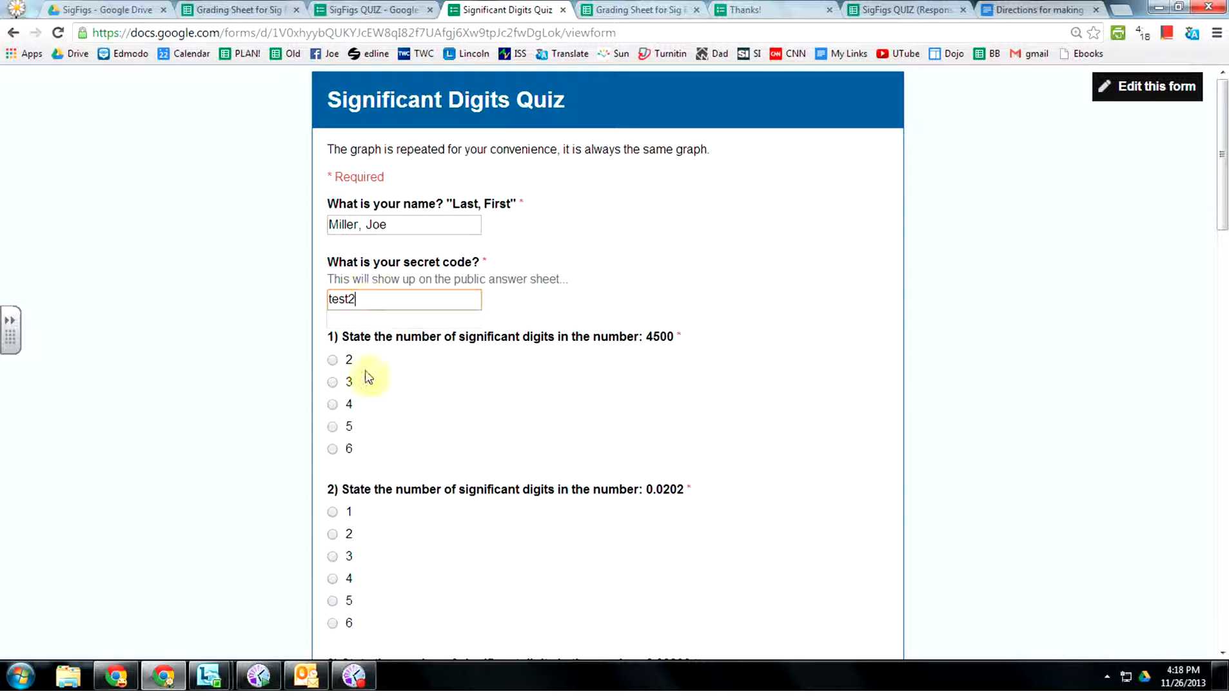
left_click(332, 382)
left_click(332, 534)
scroll(329, 540, "down", 4)
left_click(332, 567)
Answer questions 5–10 with 7, 5, 4, 3, 5 and 3, submit, and follow the results link.
scroll(333, 567, "down", 4)
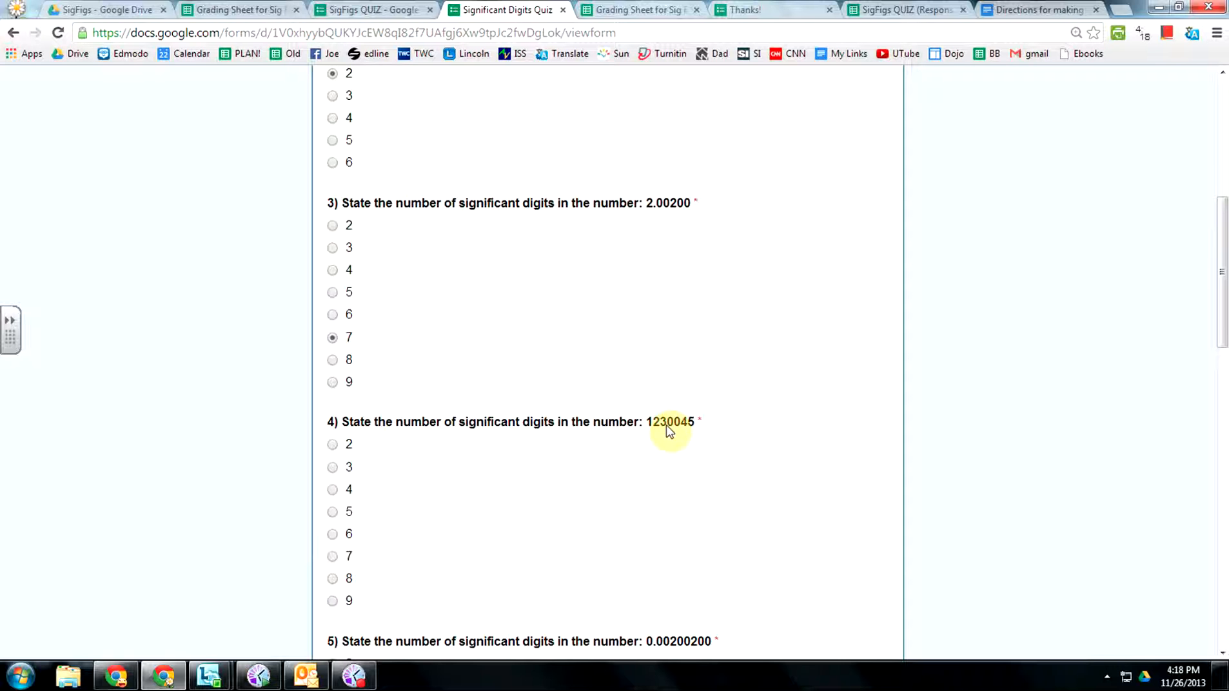
scroll(392, 553, "down", 4)
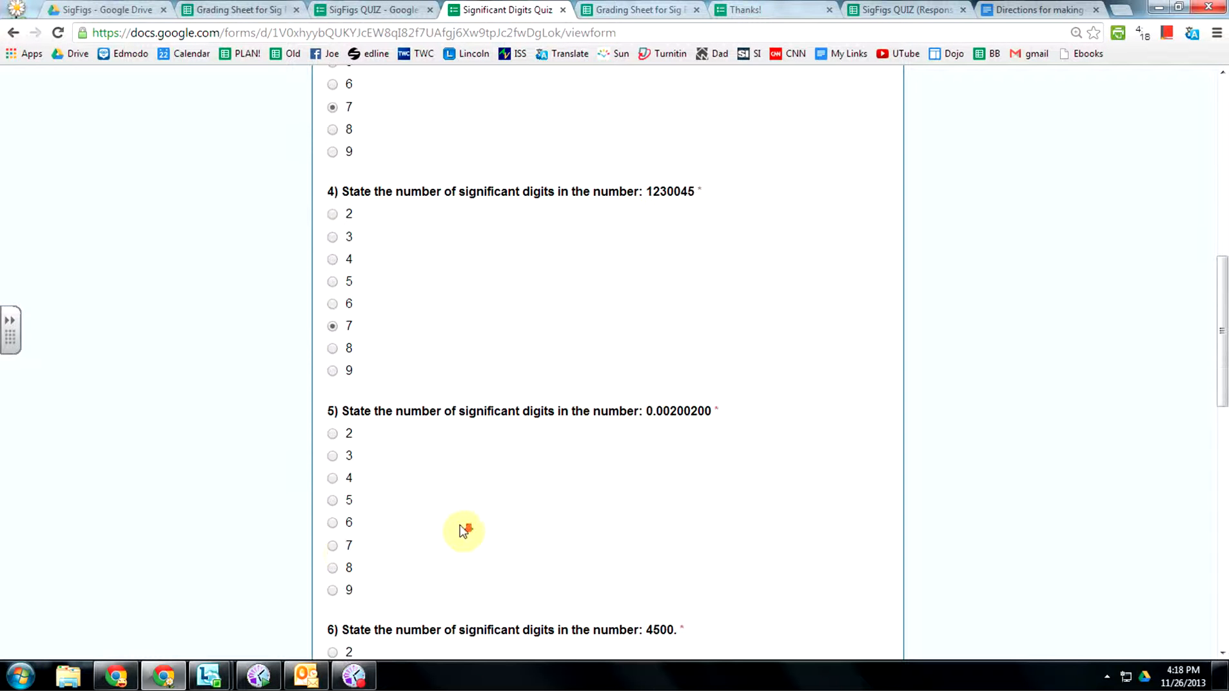
left_click(339, 548)
scroll(340, 551, "down", 4)
left_click(332, 490)
scroll(332, 493, "down", 3)
left_click(333, 518)
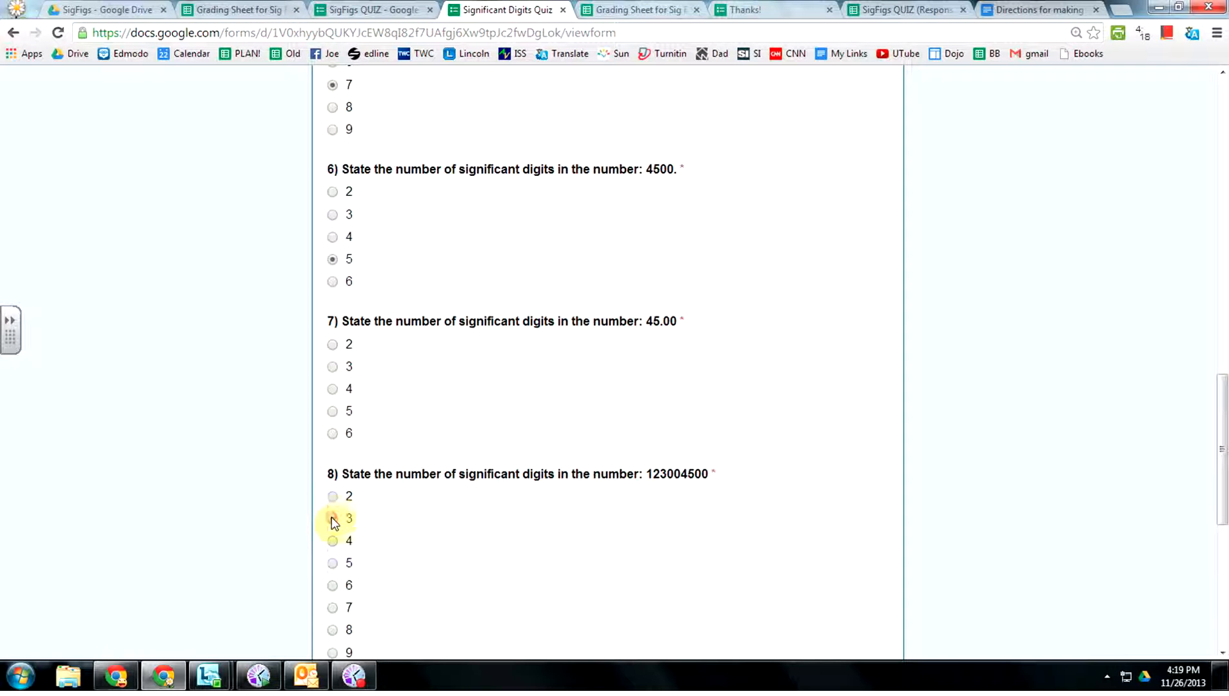
left_click(333, 388)
scroll(386, 407, "down", 6)
left_click(333, 399)
left_click(333, 506)
scroll(341, 504, "down", 2)
left_click(356, 556)
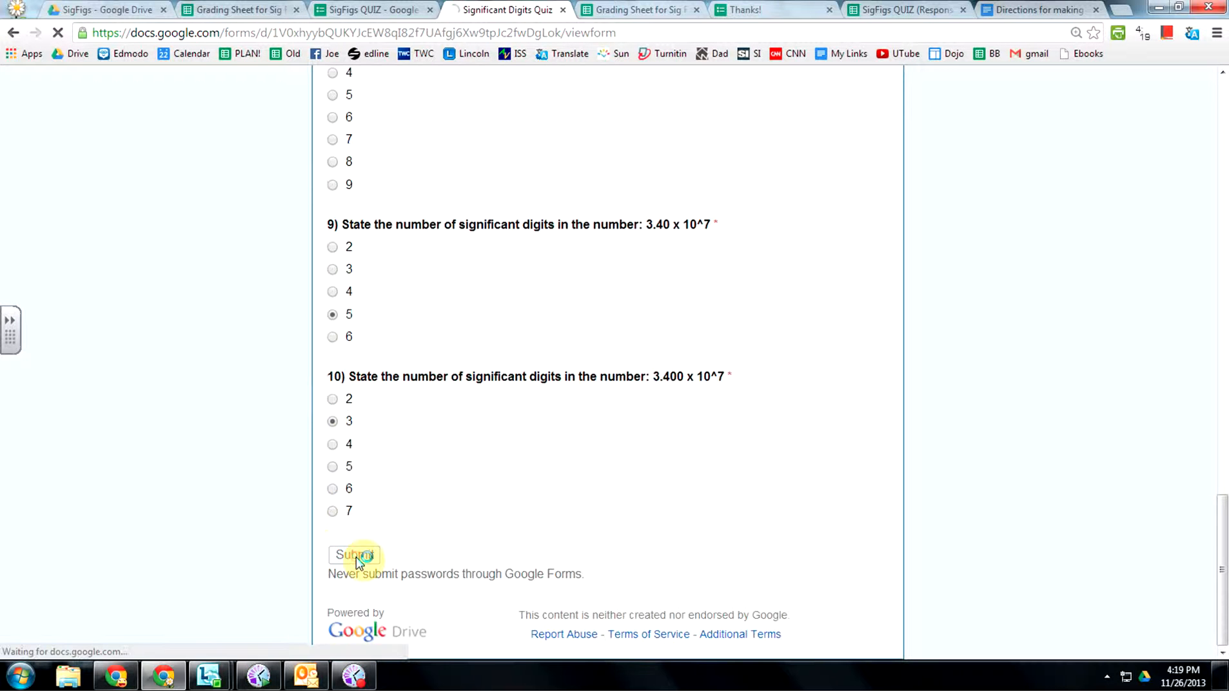
left_click(546, 188)
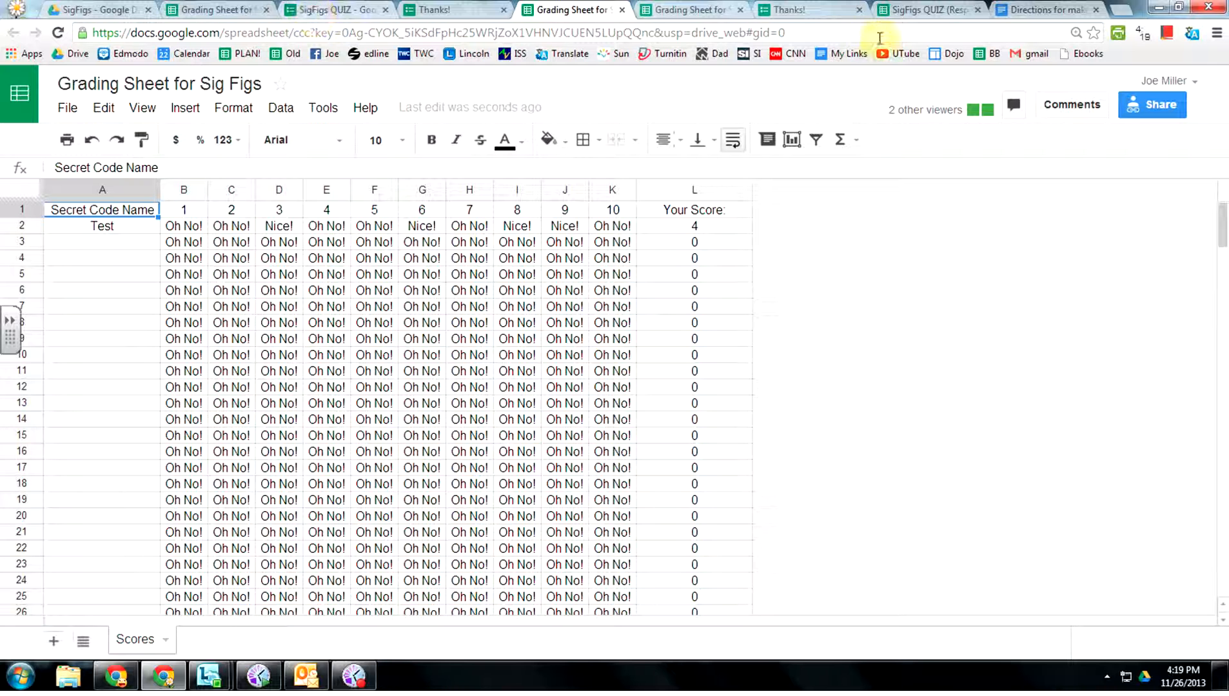
Check the new test2 row in the responses spreadsheet, then confirm Scores shows test2 scoring 2.
left_click(928, 10)
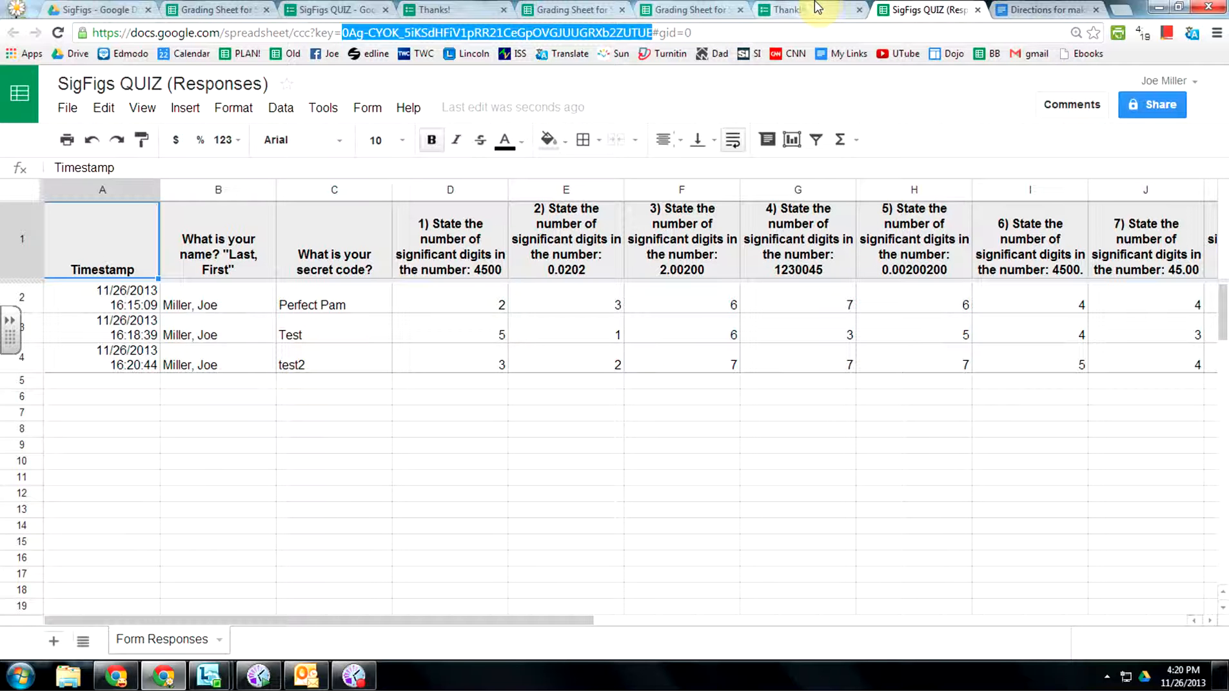
left_click(685, 12)
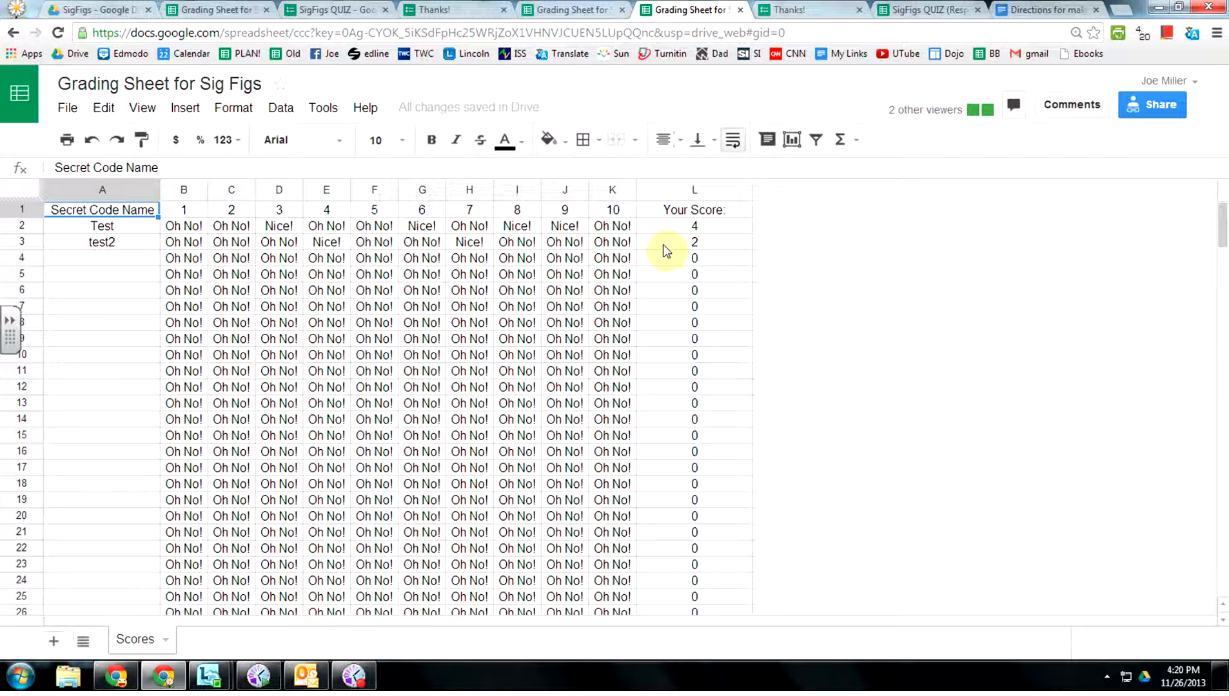
left_click(353, 676)
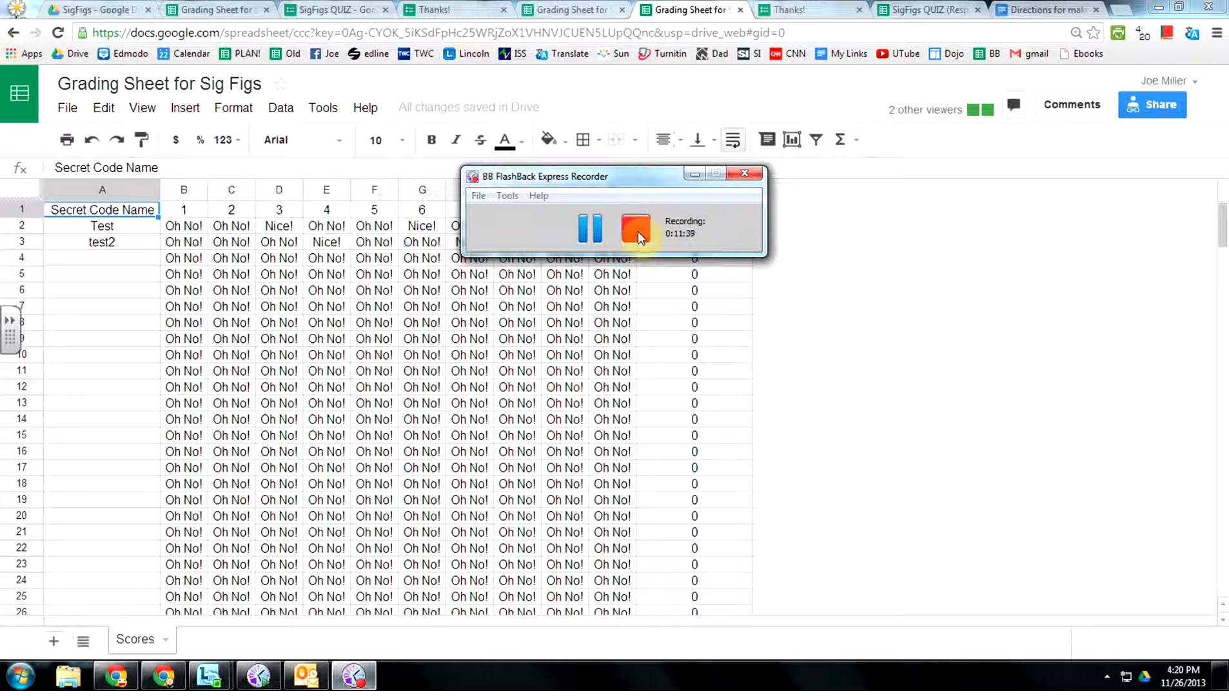